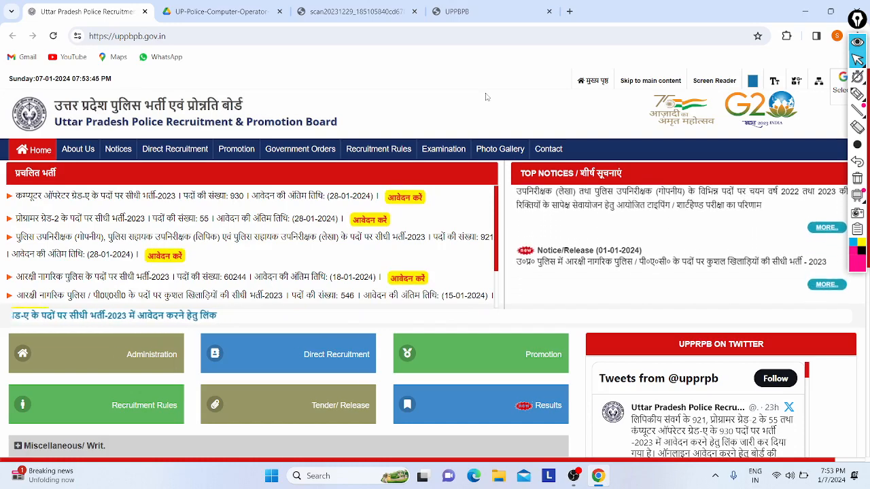
left_click(857, 94)
left_click_drag(497, 47, 445, 95)
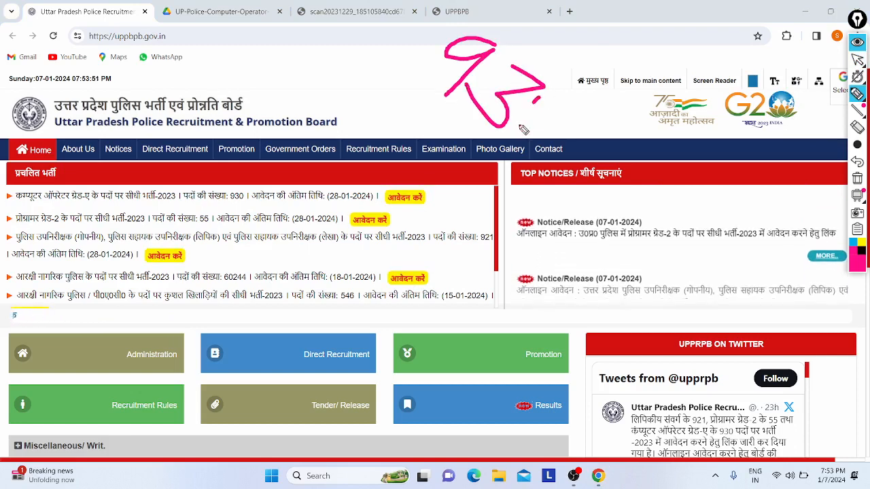
mouse_move(420, 98)
left_mouse_down()
mouse_move(561, 30)
mouse_move(414, 119)
left_mouse_up()
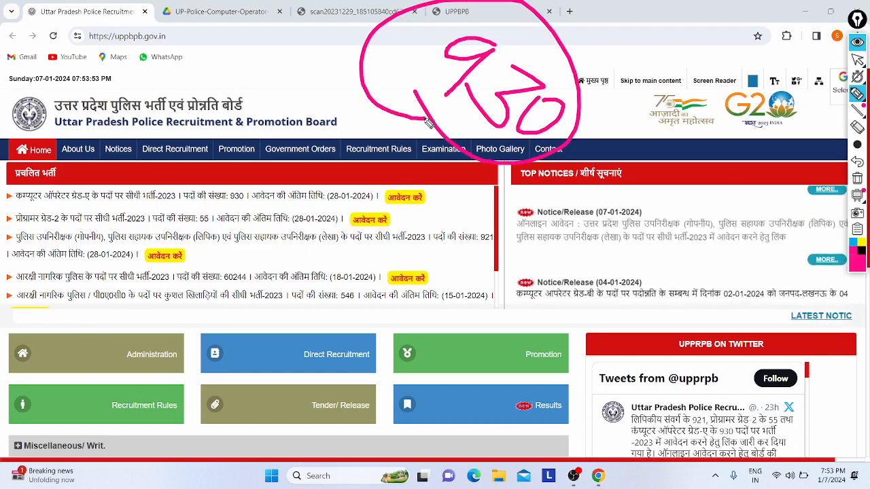
left_click_drag(633, 132, 576, 208)
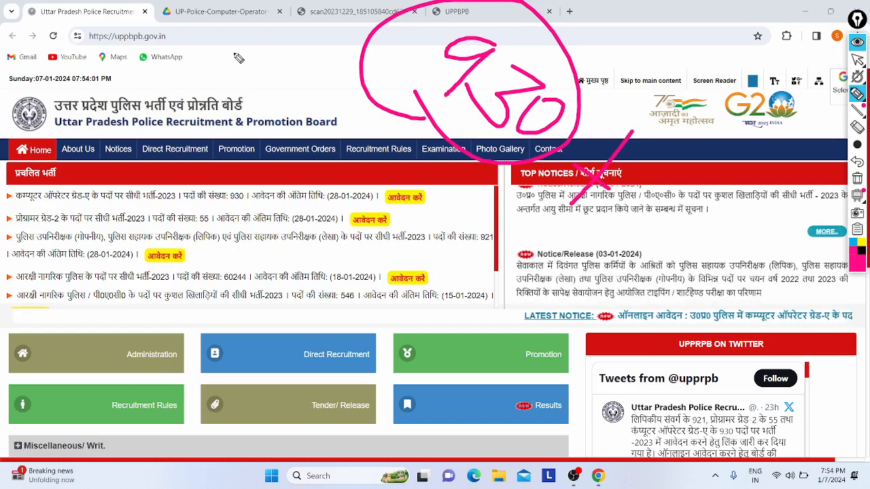
left_click_drag(233, 53, 236, 124)
left_click_drag(255, 94, 237, 122)
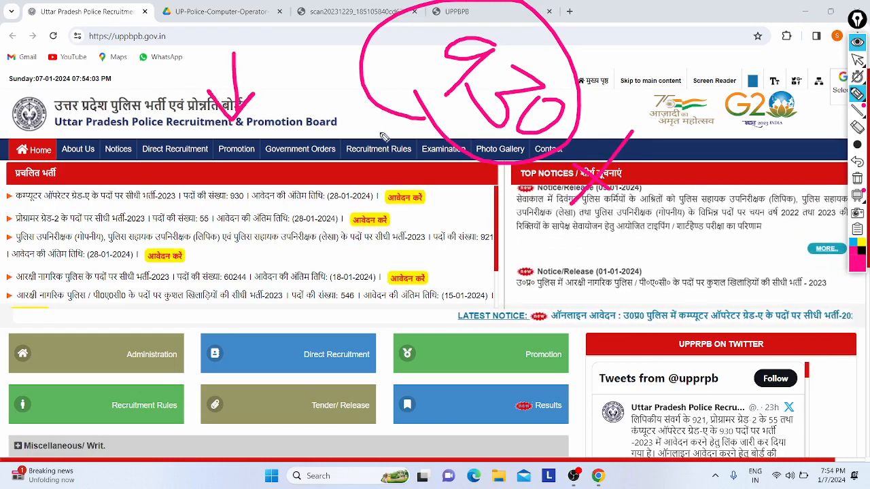
left_click(857, 162)
left_click(857, 162)
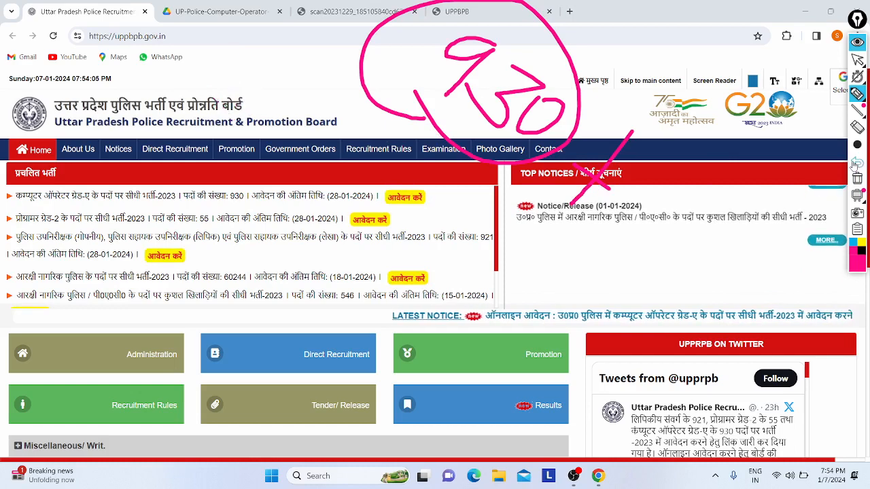
left_click(857, 162)
left_click(857, 162)
left_click(857, 162)
left_click(855, 163)
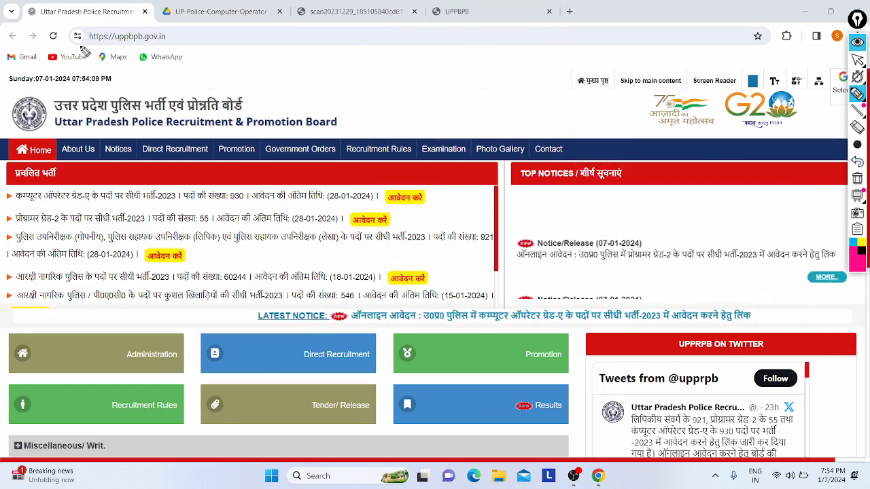
mouse_move(116, 60)
left_mouse_down()
mouse_move(176, 51)
mouse_move(127, 56)
left_mouse_up()
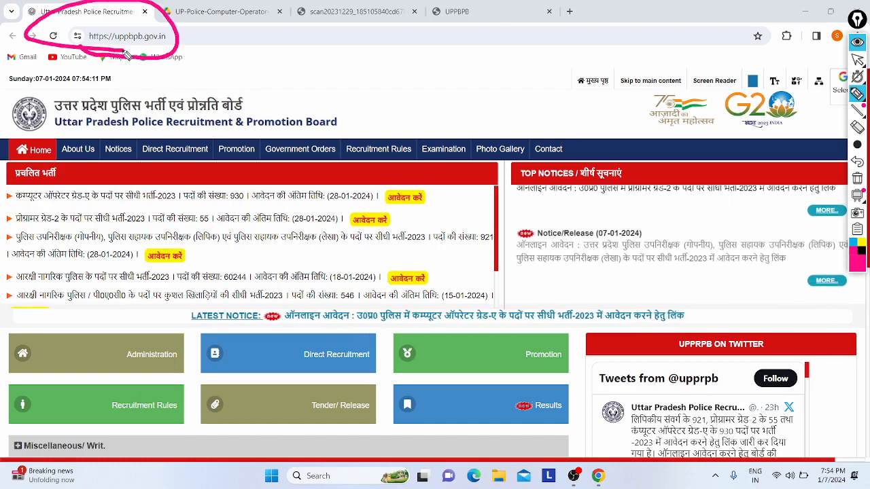
mouse_move(339, 132)
left_mouse_down()
mouse_move(292, 89)
mouse_move(304, 144)
mouse_move(320, 141)
left_mouse_up()
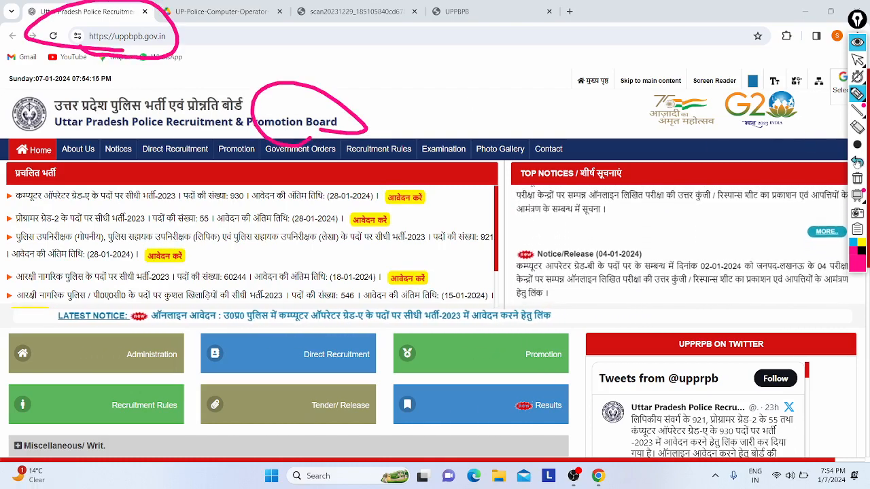
left_click(857, 161)
left_click(857, 161)
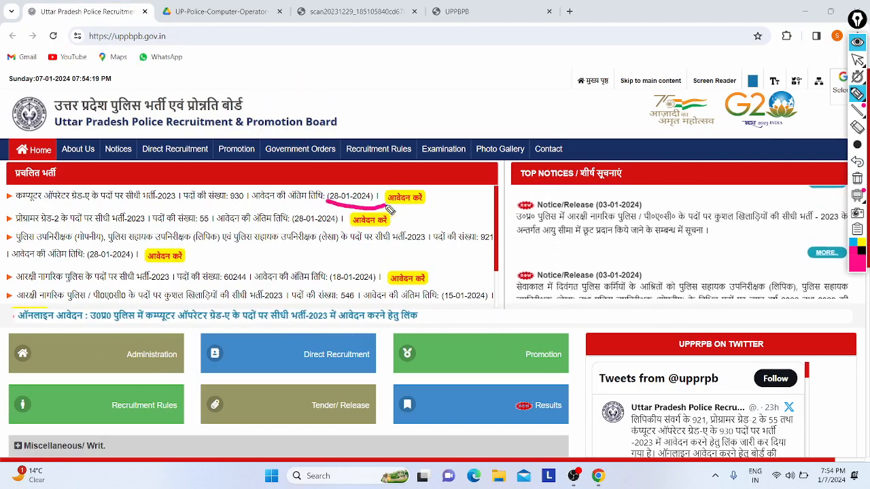
left_click(857, 165)
left_click(857, 60)
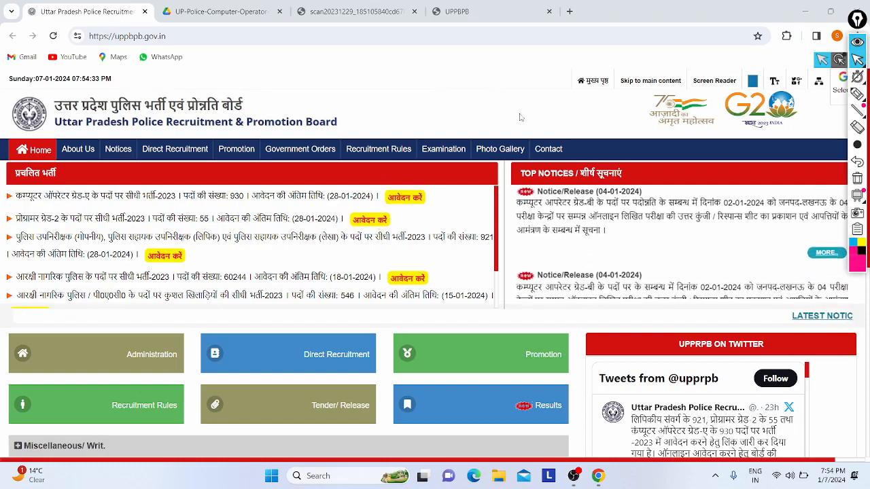
scroll(521, 117, "down", 1)
scroll(567, 199, "up", 1)
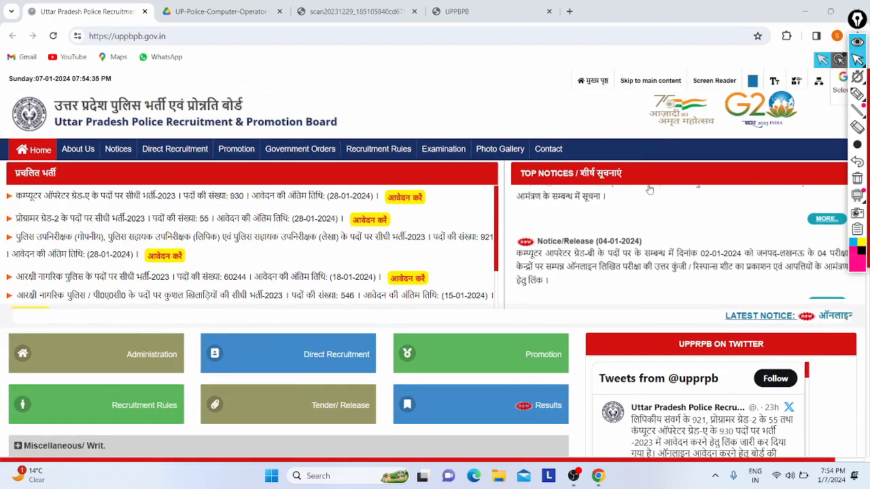
left_click(857, 96)
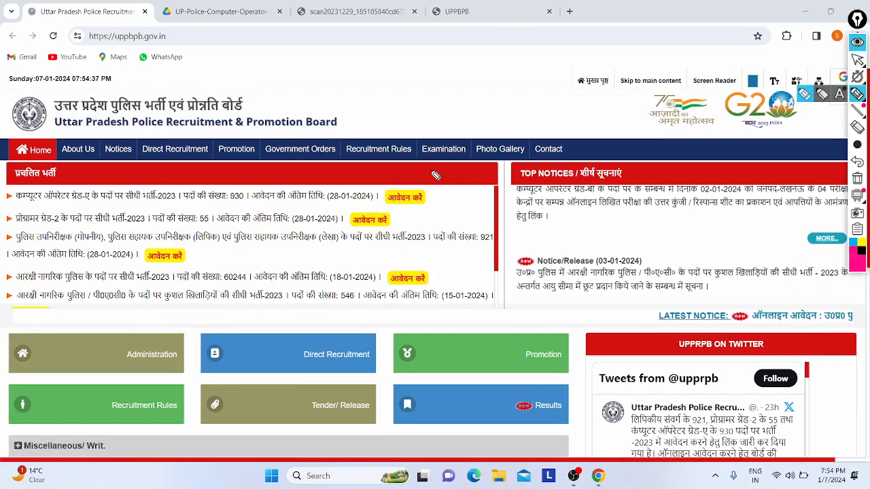
left_click_drag(219, 226, 216, 235)
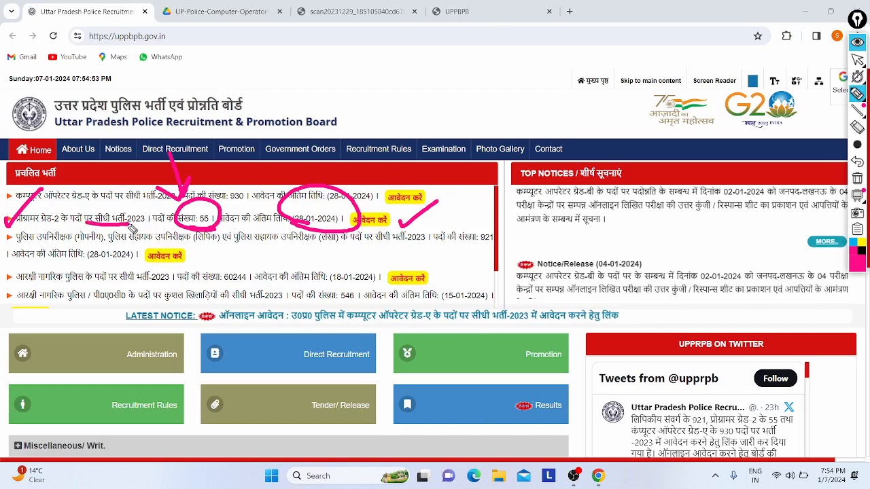
mouse_move(84, 218)
left_mouse_down()
mouse_move(133, 229)
mouse_move(99, 240)
left_mouse_up()
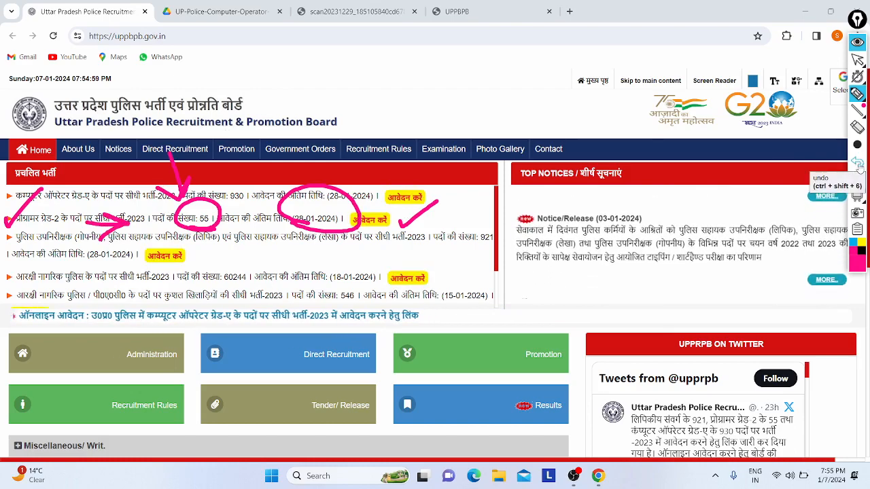
left_click(859, 166)
left_click(858, 166)
left_click(859, 167)
left_click(859, 168)
left_click(859, 168)
left_click(859, 168)
left_click(859, 167)
left_click(859, 167)
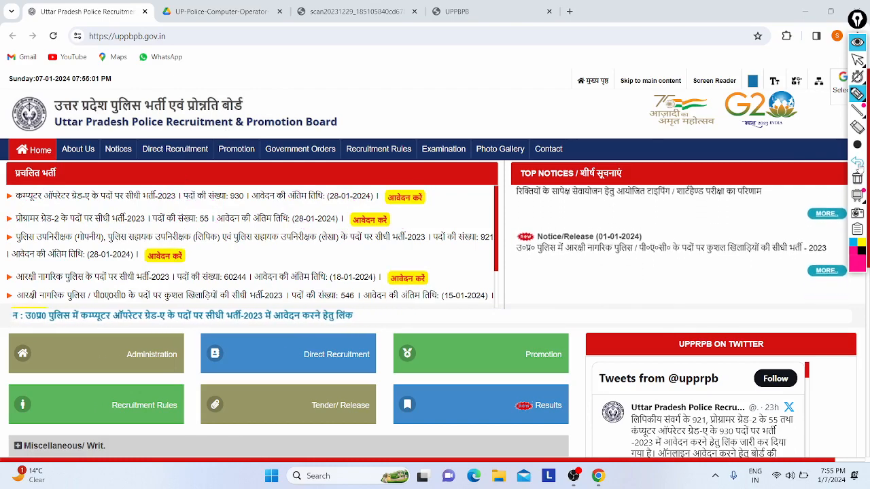
left_click_drag(401, 216, 437, 200)
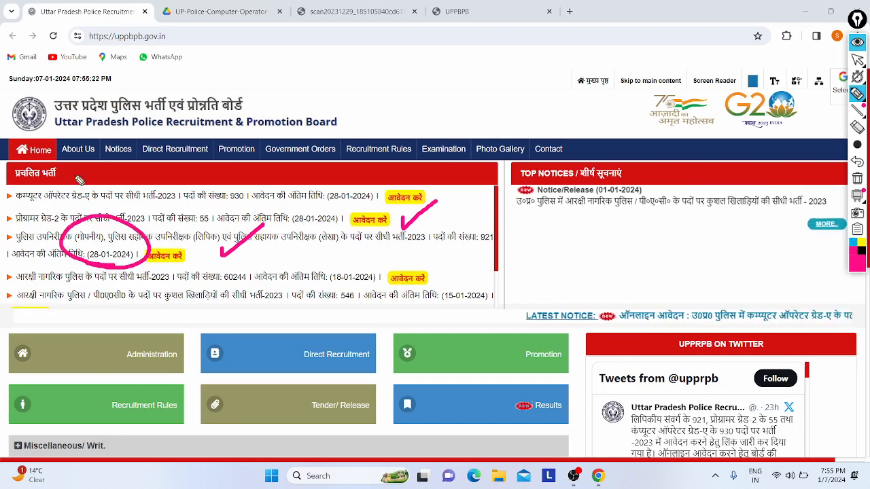
left_click_drag(20, 254, 49, 215)
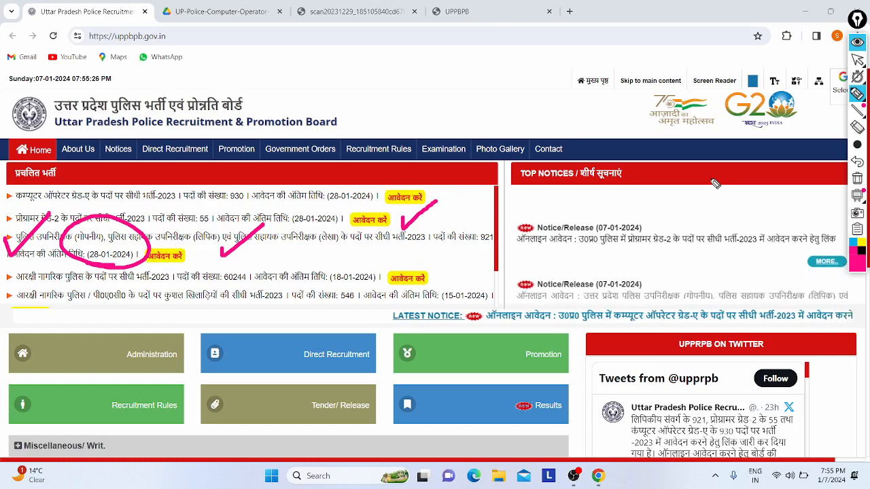
left_click(860, 164)
left_click(859, 164)
left_click(859, 164)
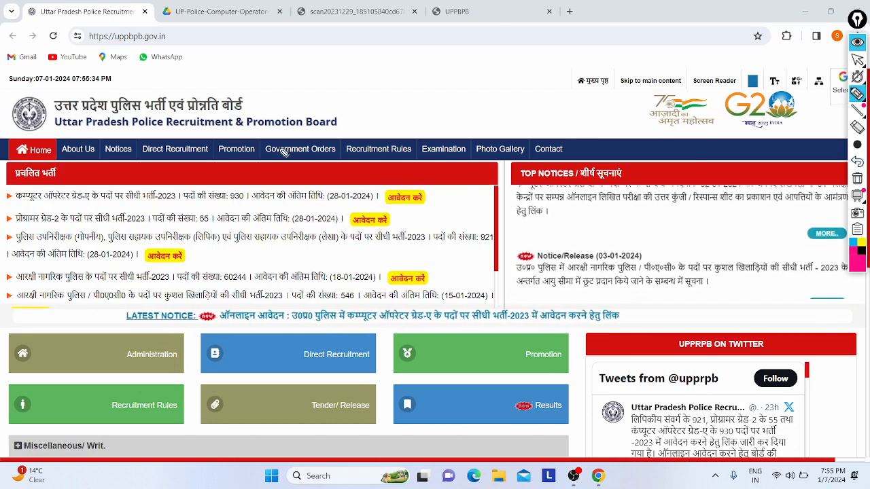
mouse_move(34, 204)
left_mouse_down()
mouse_move(7, 177)
mouse_move(112, 193)
left_mouse_up()
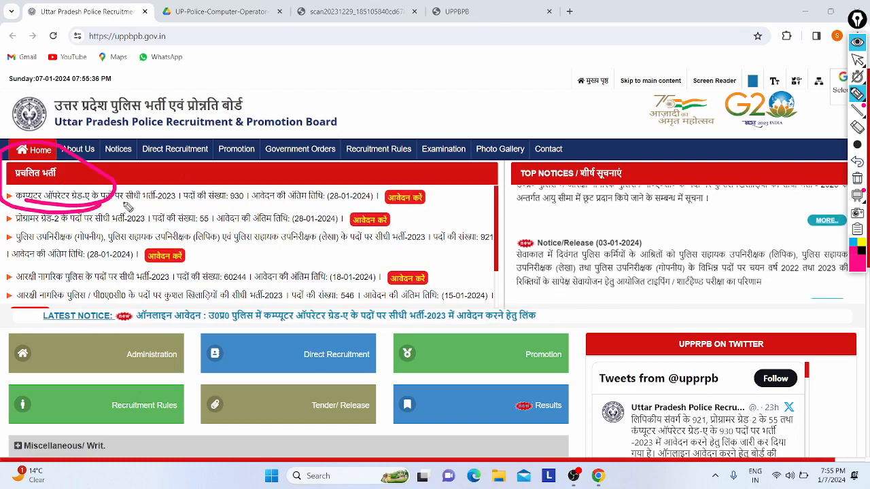
left_click(859, 164)
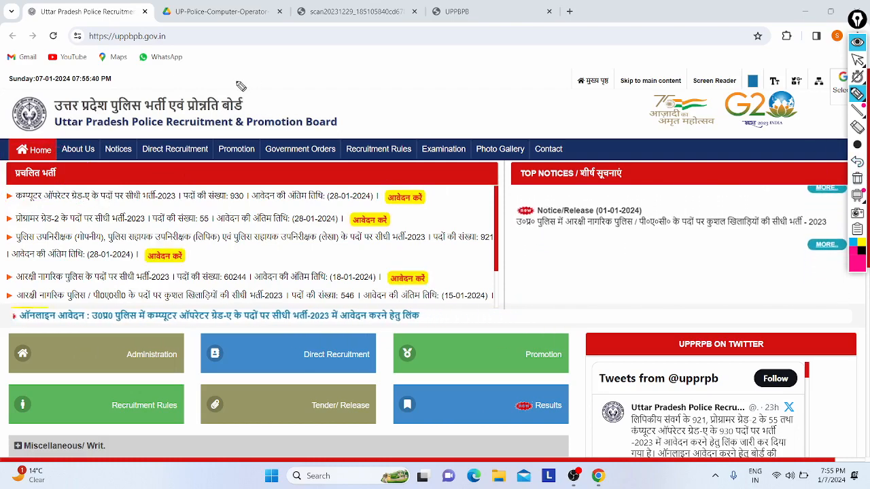
mouse_move(245, 74)
left_mouse_down()
mouse_move(406, 34)
mouse_move(285, 43)
mouse_move(353, 132)
mouse_move(416, 155)
left_mouse_up()
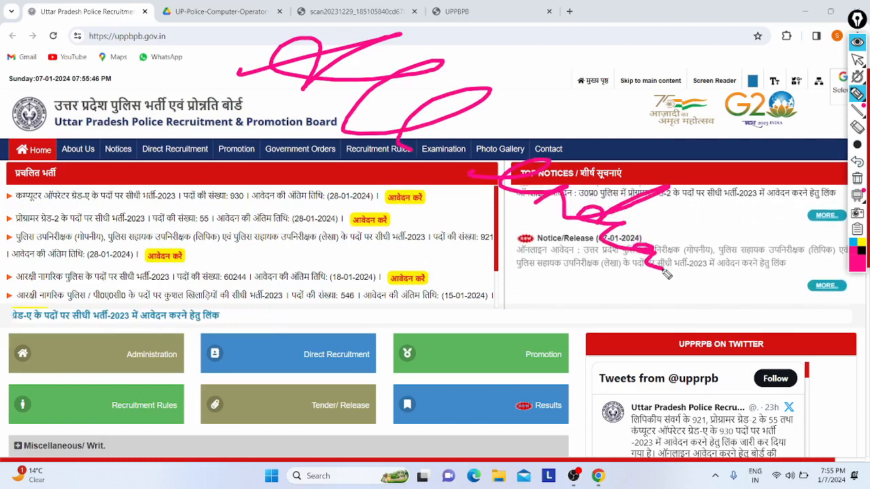
left_click_drag(656, 216, 660, 221)
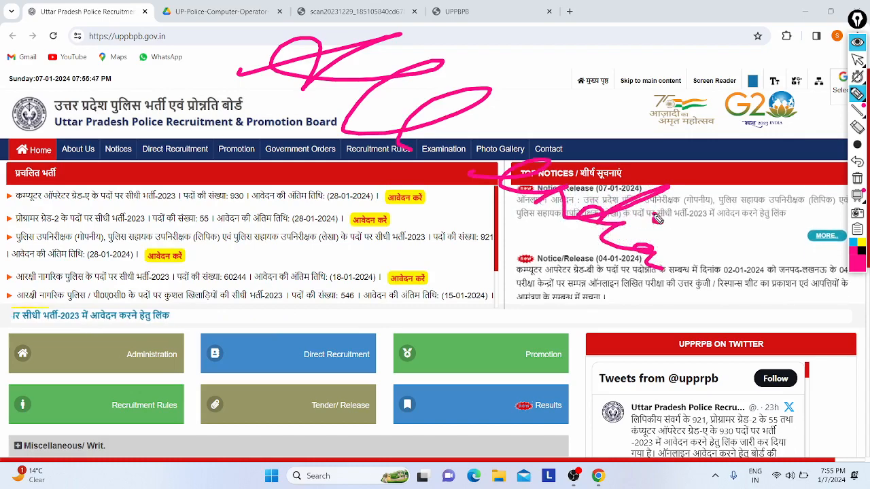
left_click(572, 151)
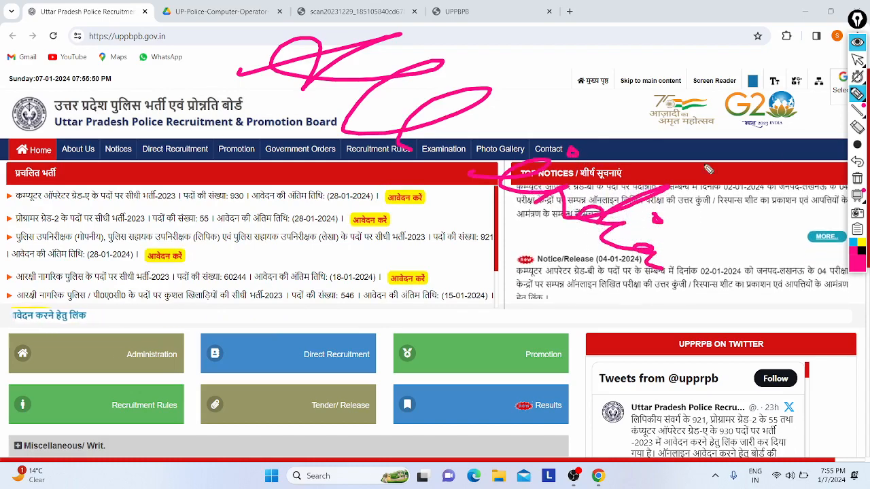
left_click(859, 161)
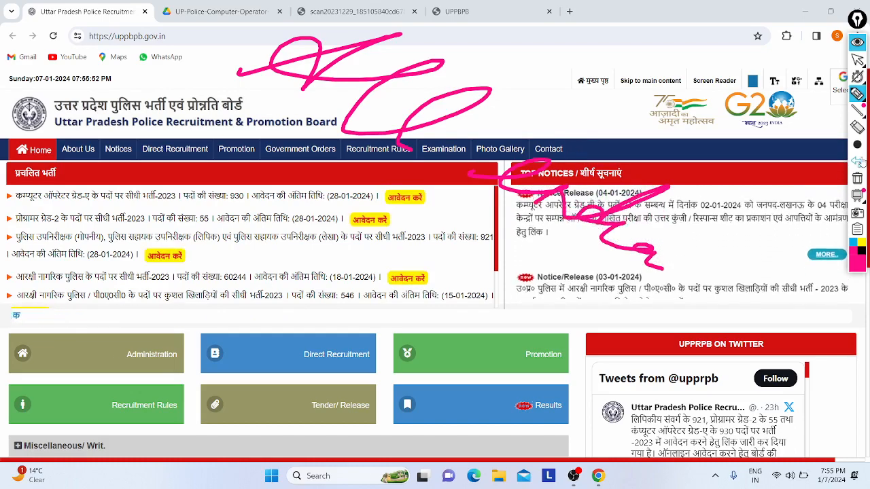
left_click(856, 178)
left_click(858, 59)
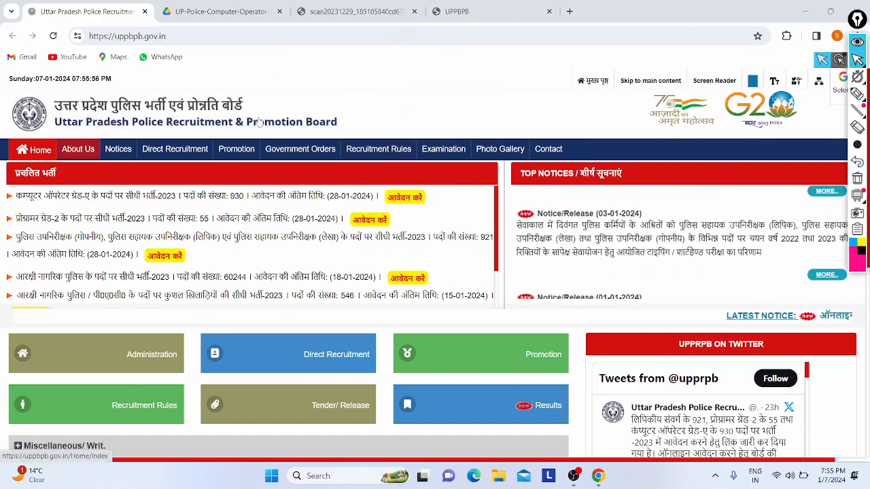
scroll(259, 120, "down", 4)
scroll(259, 120, "up", 4)
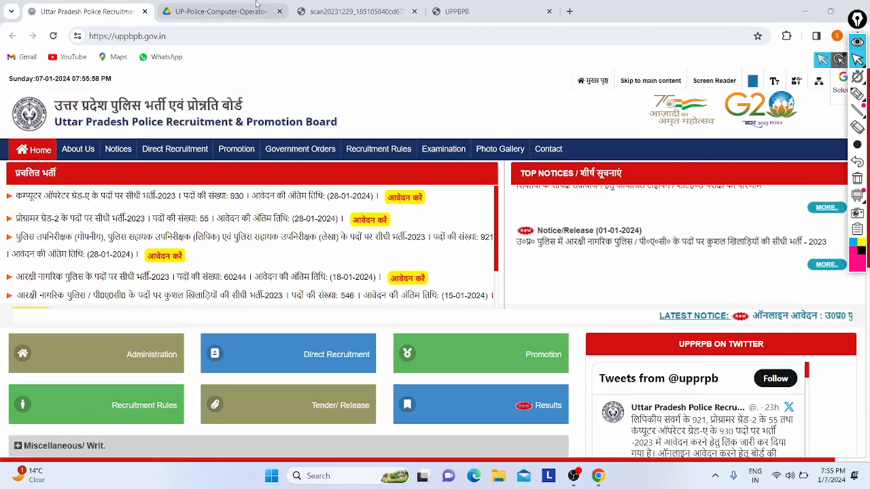
left_click(257, 4)
scroll(350, 243, "down", 3)
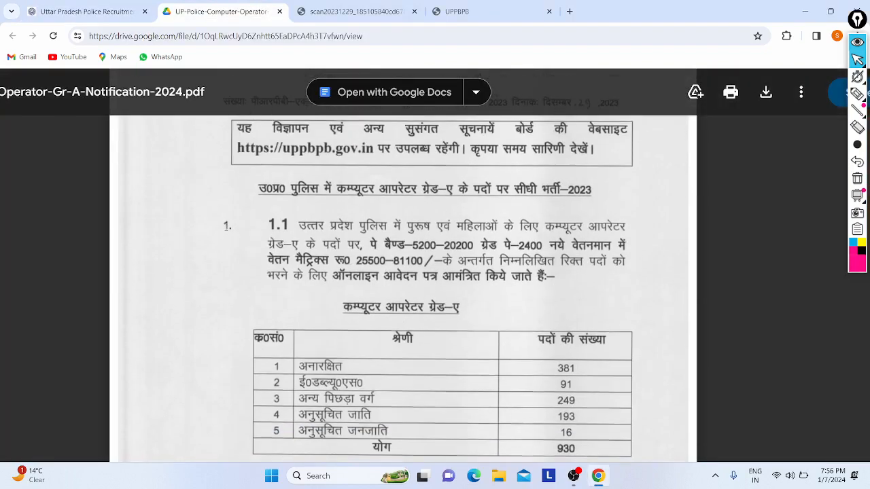
scroll(402, 312, "down", 1)
scroll(403, 312, "down", 1)
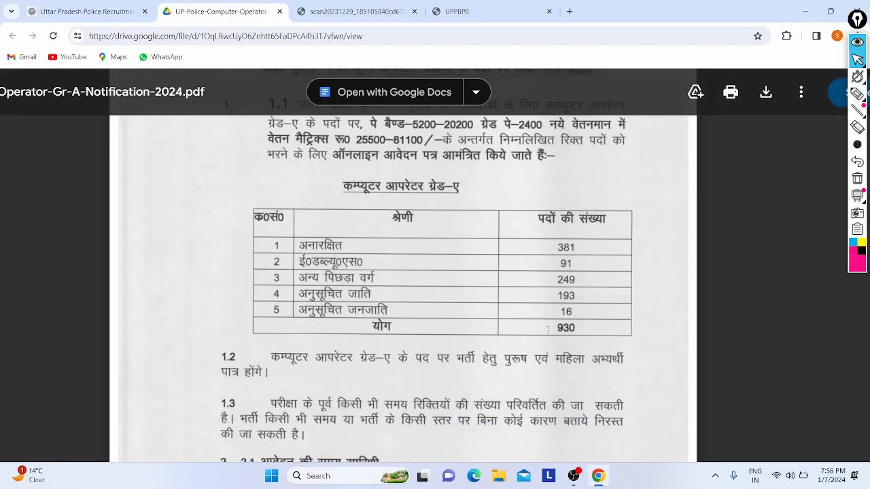
scroll(547, 329, "down", 8)
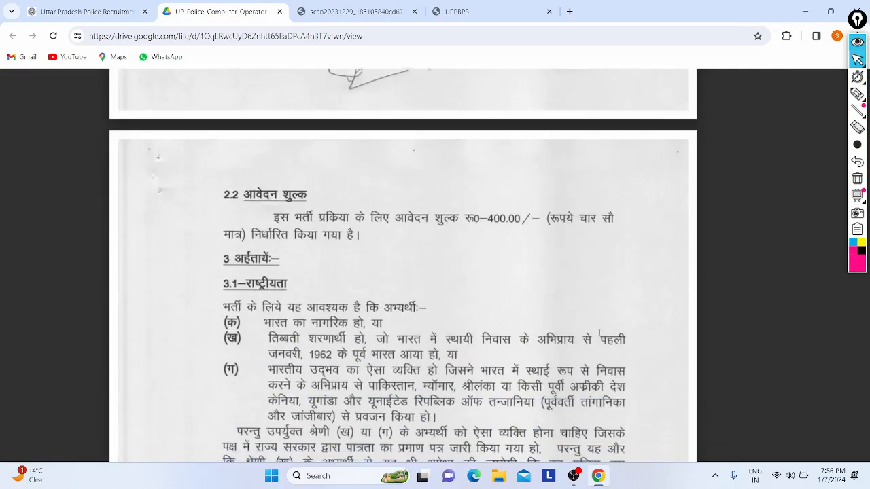
scroll(599, 332, "down", 15)
scroll(599, 332, "up", 12)
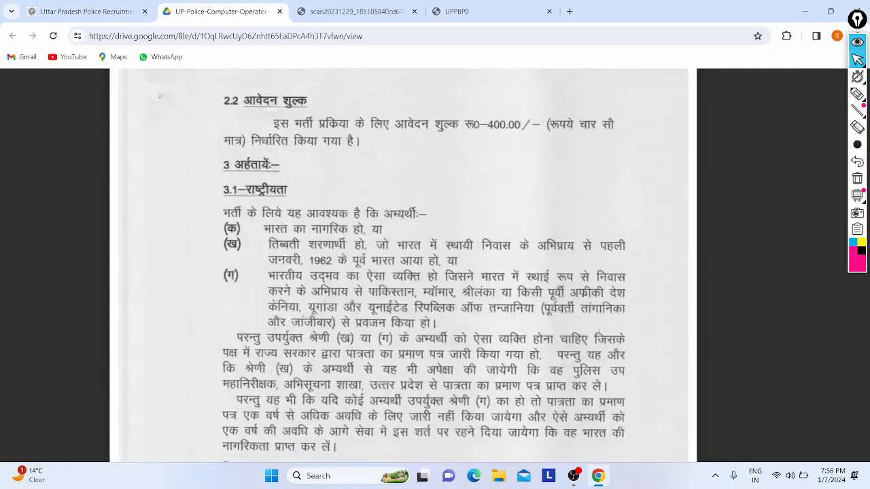
scroll(599, 332, "up", 10)
scroll(599, 332, "left", 3)
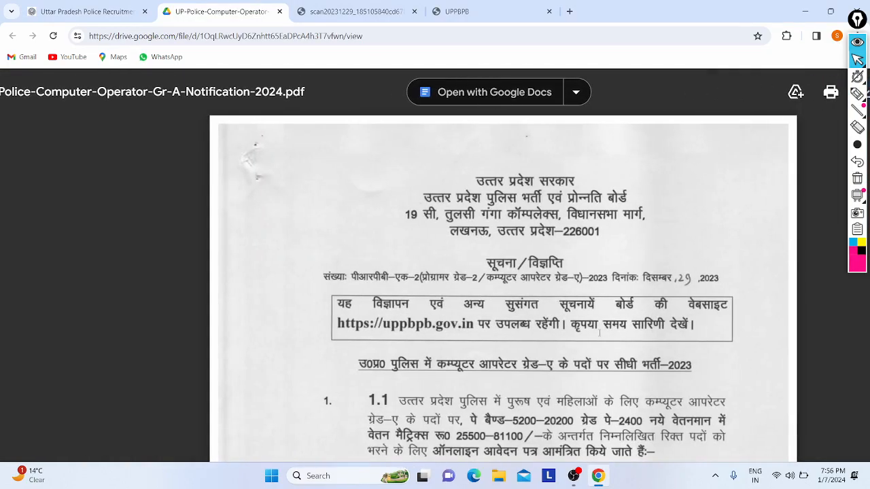
scroll(508, 304, "right", 2)
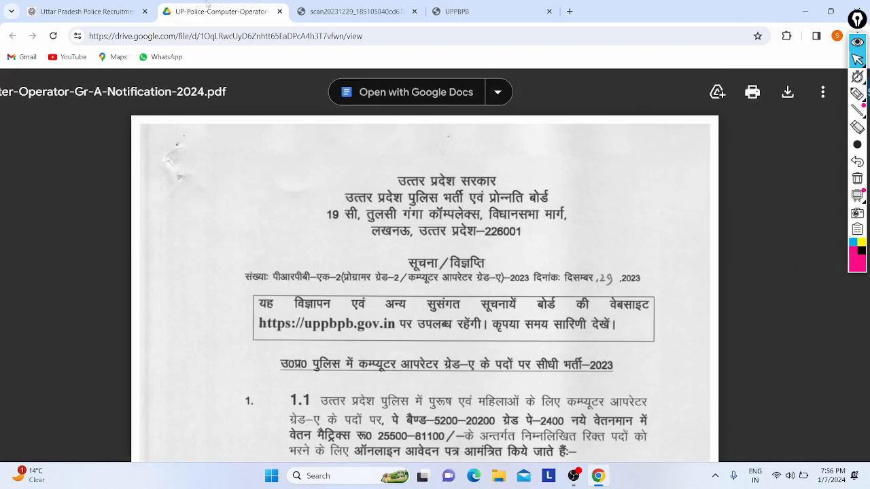
left_click(89, 11)
Open the scanned Programmer Grade-2 notice and scroll through its first page
left_click(388, 6)
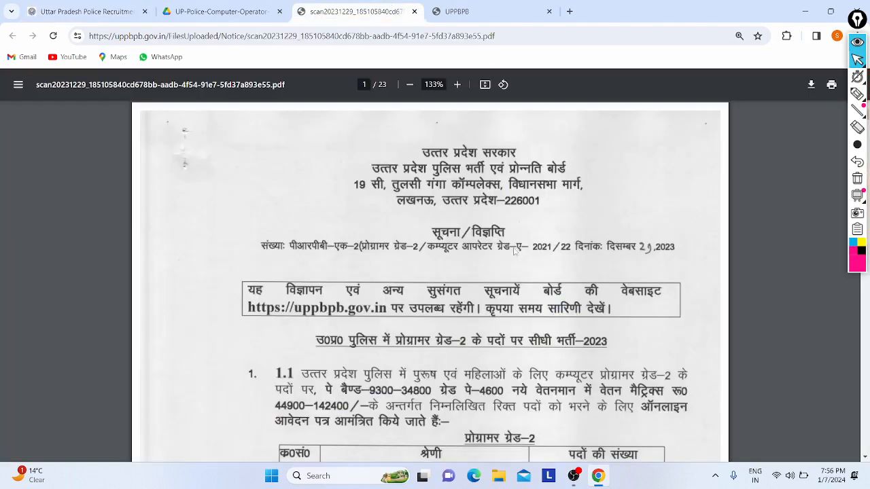
scroll(347, 178, "down", 1)
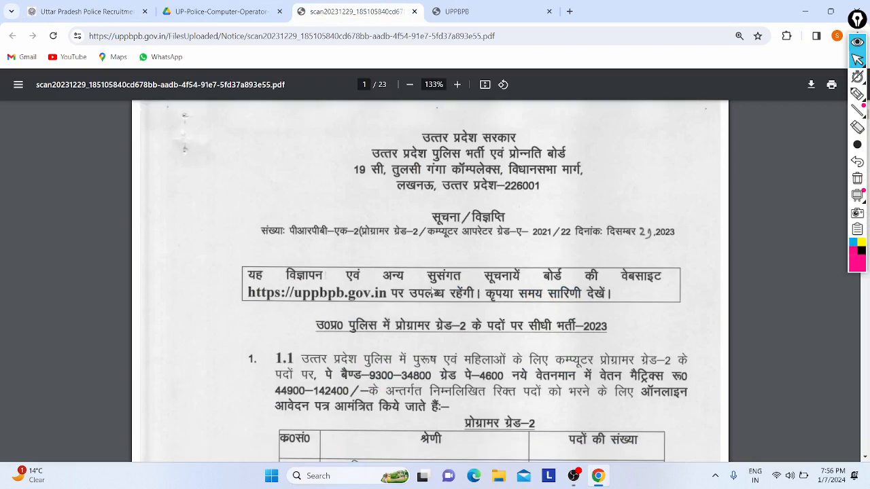
scroll(395, 301, "down", 3)
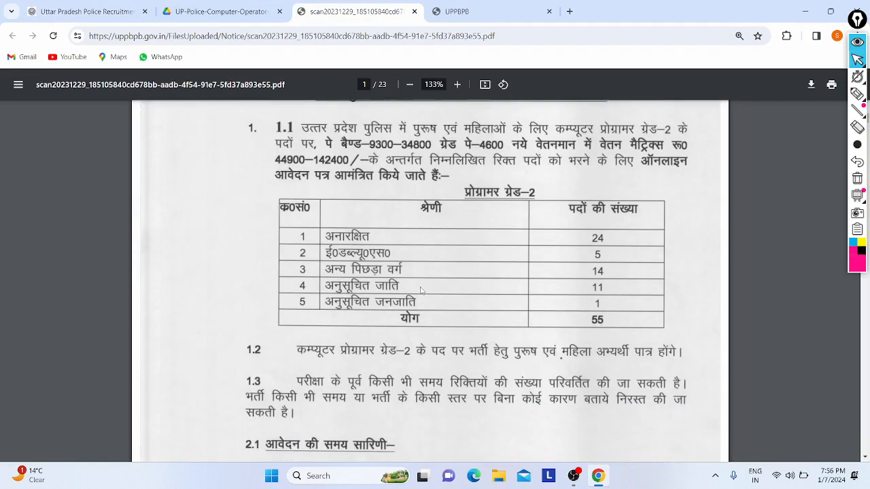
scroll(419, 289, "up", 1)
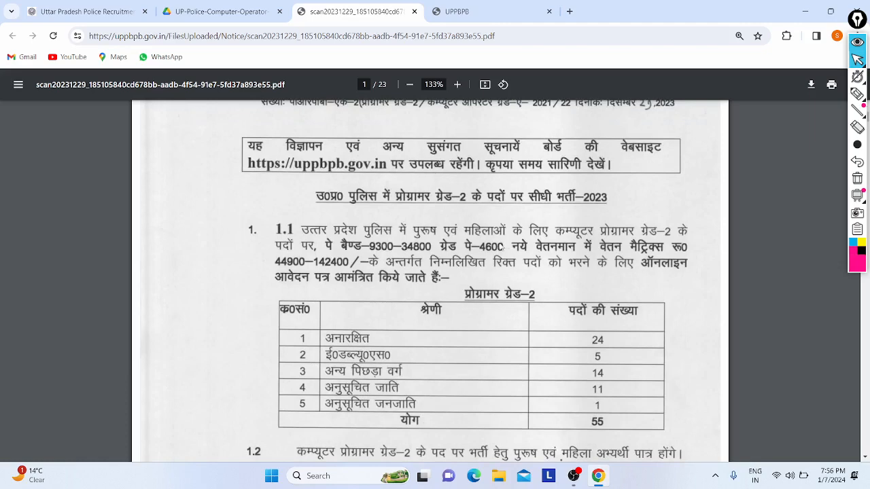
scroll(543, 250, "down", 1)
Mark the notice heading, item 1.1 and the post counts in pink, then clear every pen mark
mouse_move(860, 96)
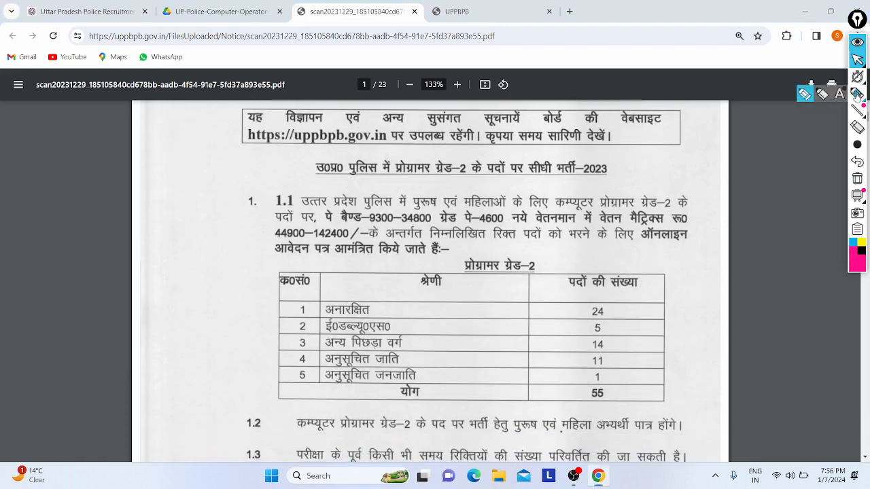
left_click_drag(234, 163, 345, 114)
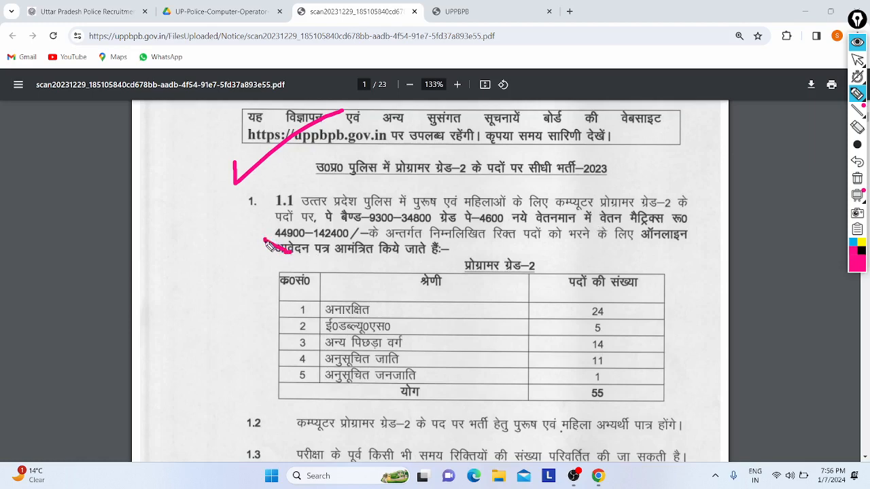
left_click_drag(259, 200, 312, 246)
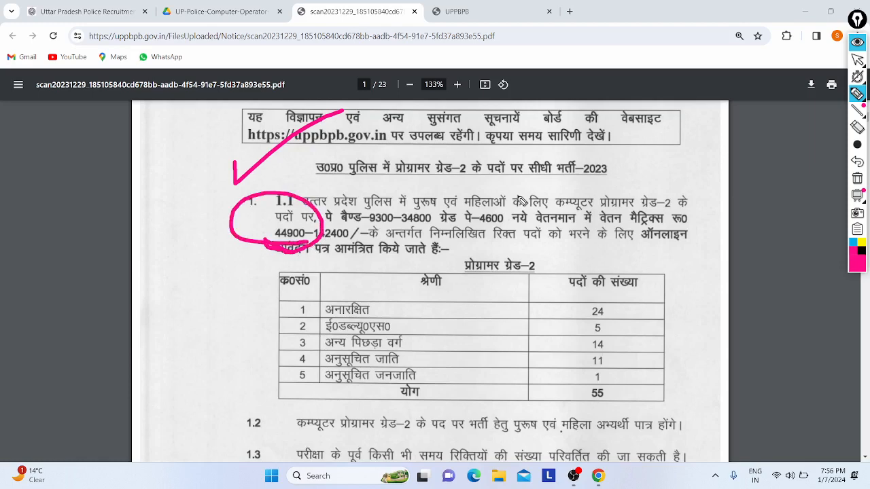
left_click(857, 163)
left_click(858, 163)
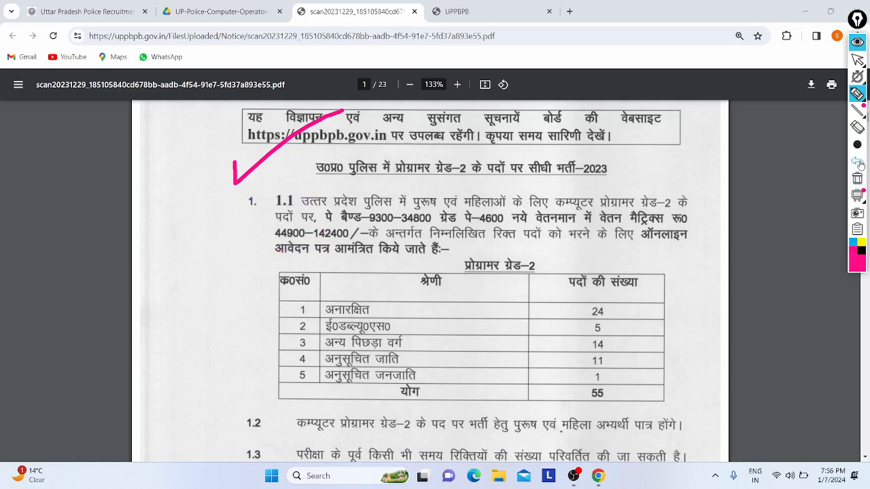
left_click(858, 162)
mouse_move(665, 291)
left_mouse_down()
mouse_move(715, 295)
mouse_move(669, 370)
mouse_move(653, 370)
left_mouse_up()
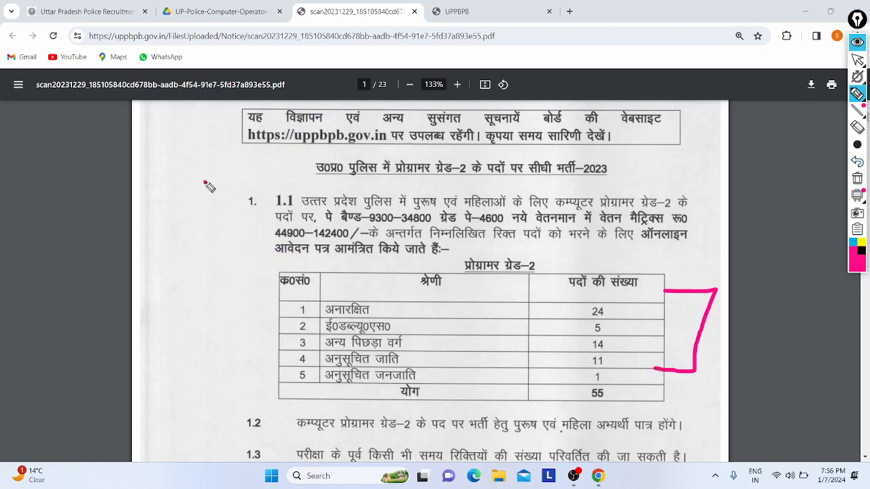
left_click_drag(205, 182, 309, 136)
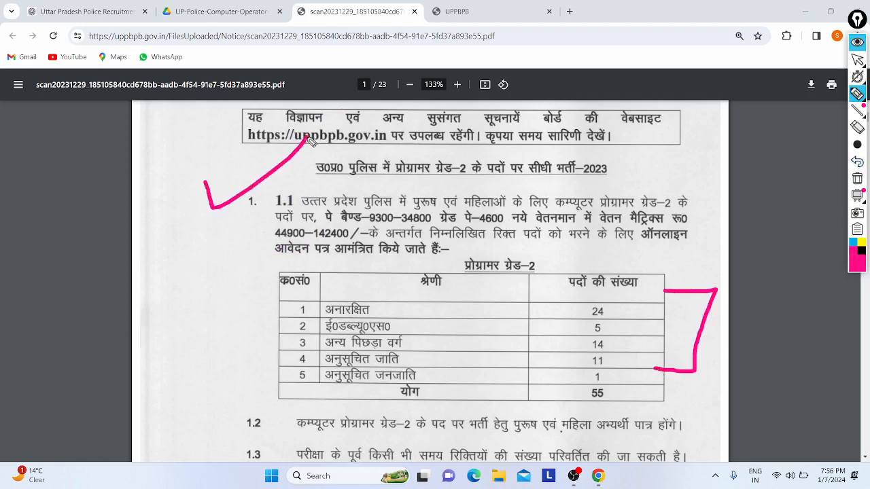
left_click(854, 163)
left_click(854, 163)
left_click(857, 61)
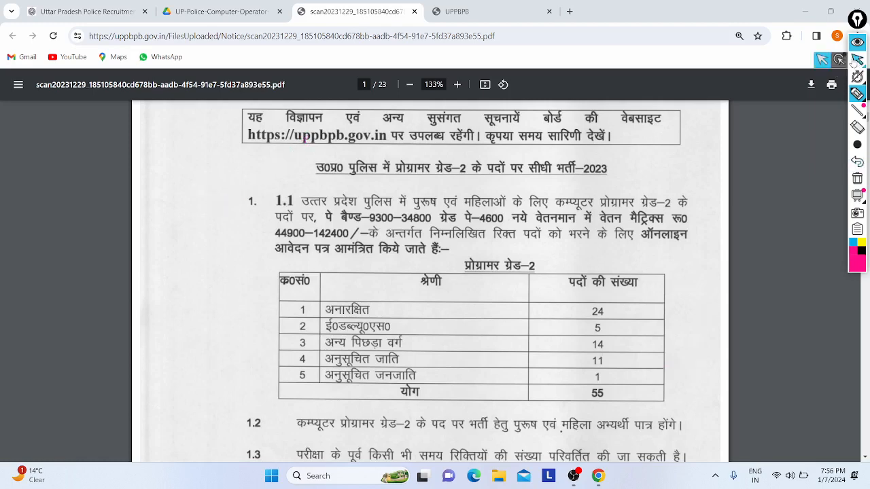
Scroll through the notice pages, then switch to the Computer Operator Grade-A recruitment page
scroll(545, 252, "down", 2)
scroll(546, 252, "down", 2)
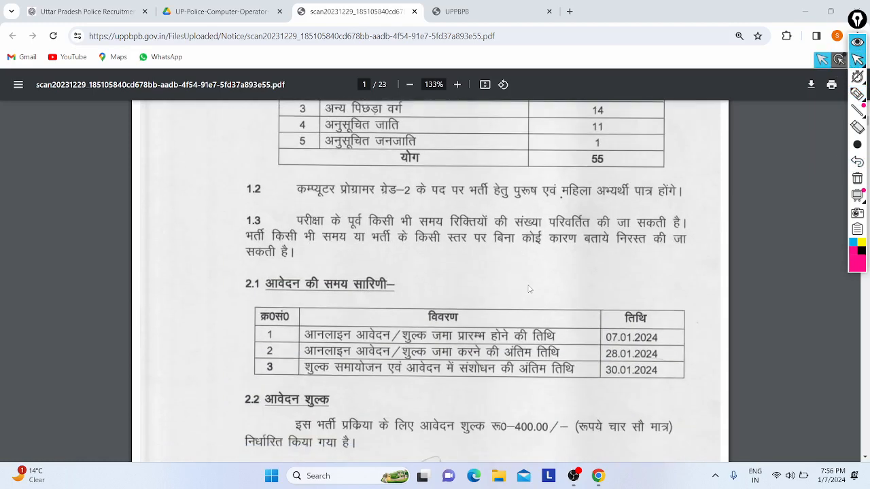
scroll(529, 289, "down", 4)
scroll(407, 234, "up", 2)
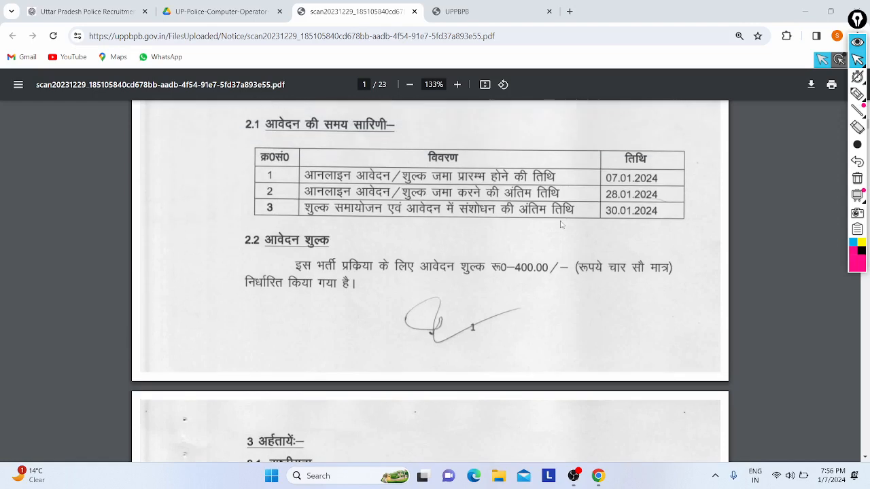
scroll(562, 224, "up", 1)
scroll(565, 214, "down", 1)
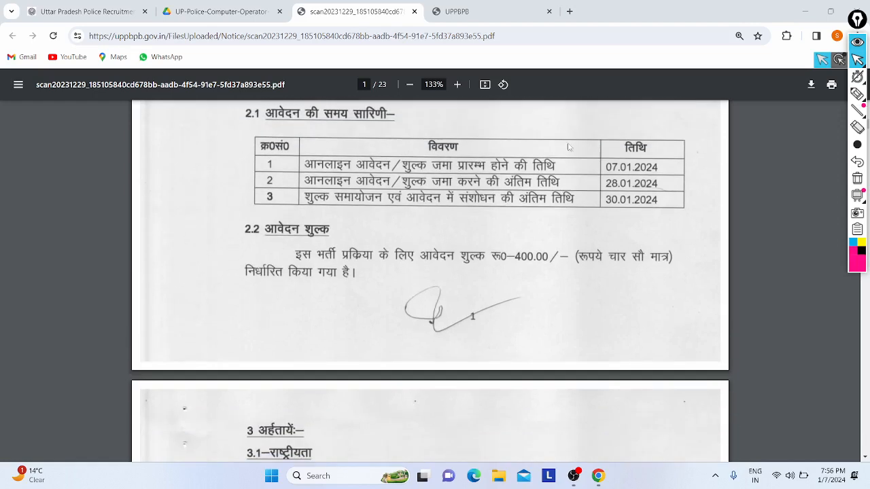
scroll(317, 327, "down", 3)
scroll(317, 327, "up", 2)
scroll(317, 327, "down", 3)
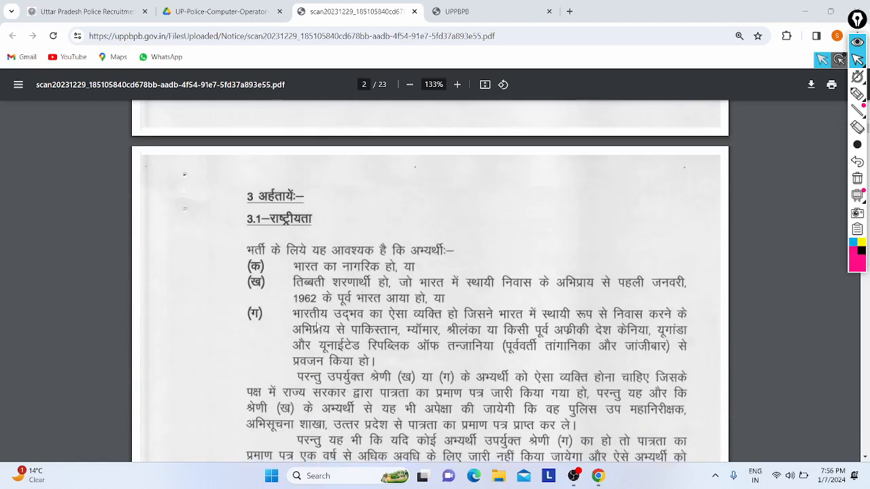
scroll(317, 327, "up", 3)
scroll(318, 327, "down", 3)
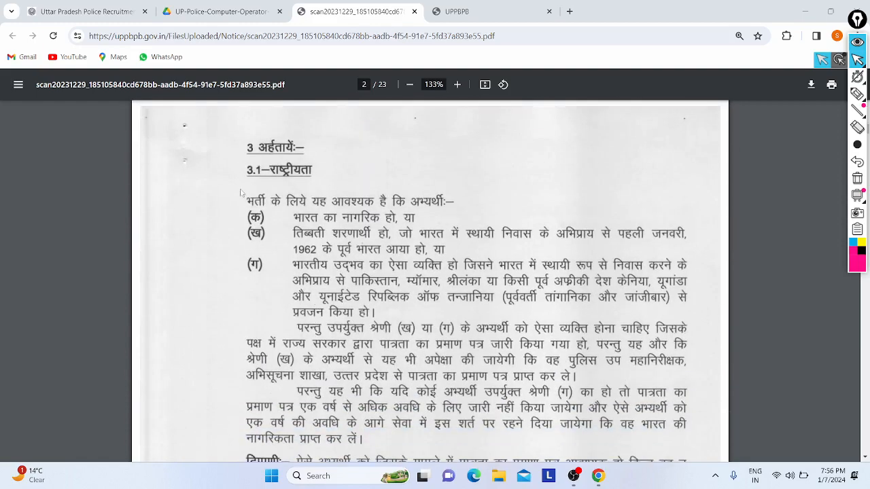
scroll(392, 270, "down", 8)
scroll(393, 270, "up", 7)
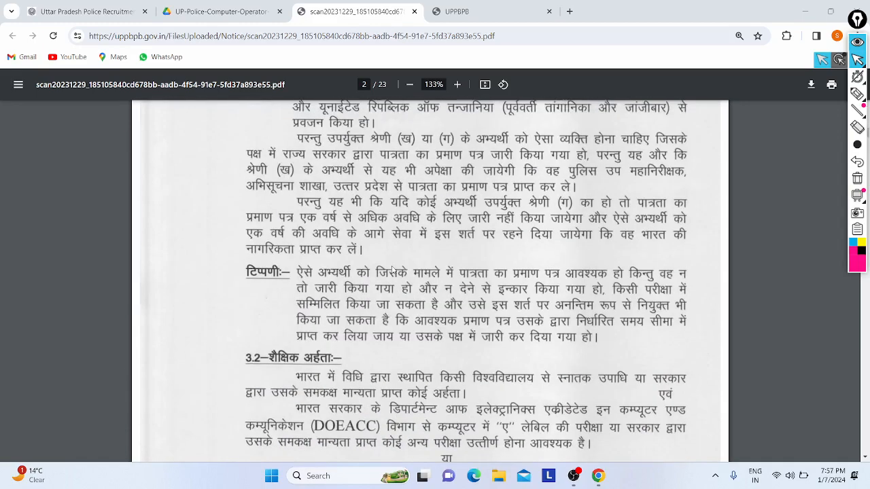
scroll(393, 270, "up", 2)
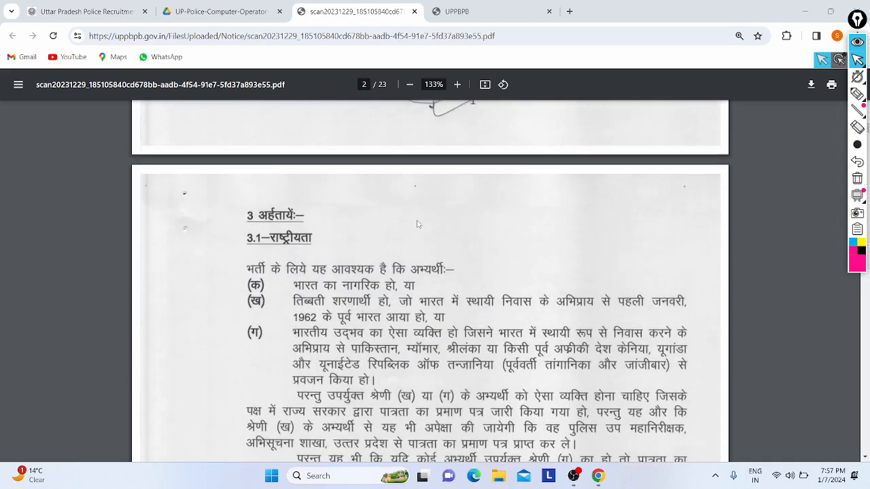
scroll(417, 225, "up", 12)
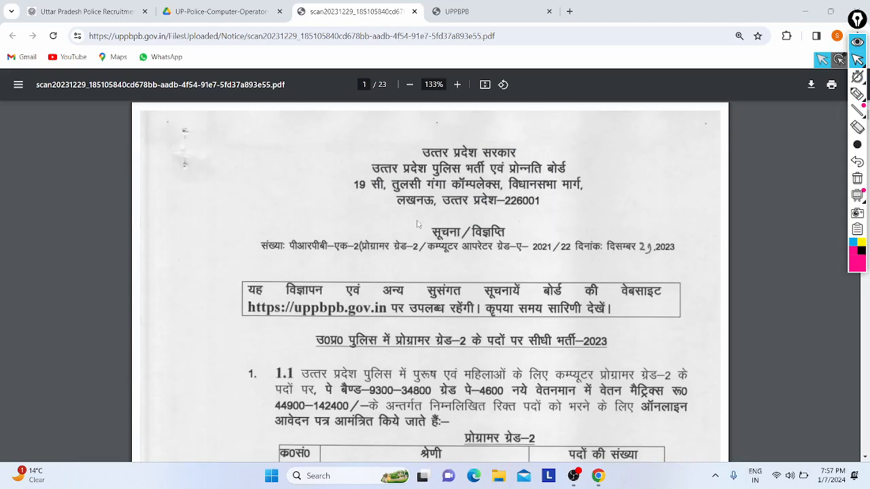
left_click(475, 11)
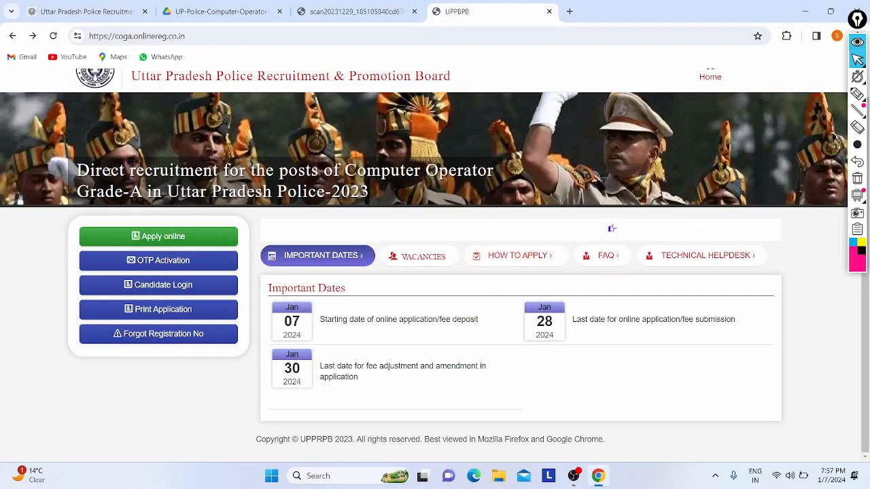
Select the recruitment banner heading text, then clear the selection
left_click_drag(111, 171, 174, 171)
left_click_drag(320, 192, 371, 214)
left_click_drag(77, 171, 361, 199)
left_click(361, 200)
Pen-tick the application steps and the 28 Jan last date, then clear all markings
left_click(857, 94)
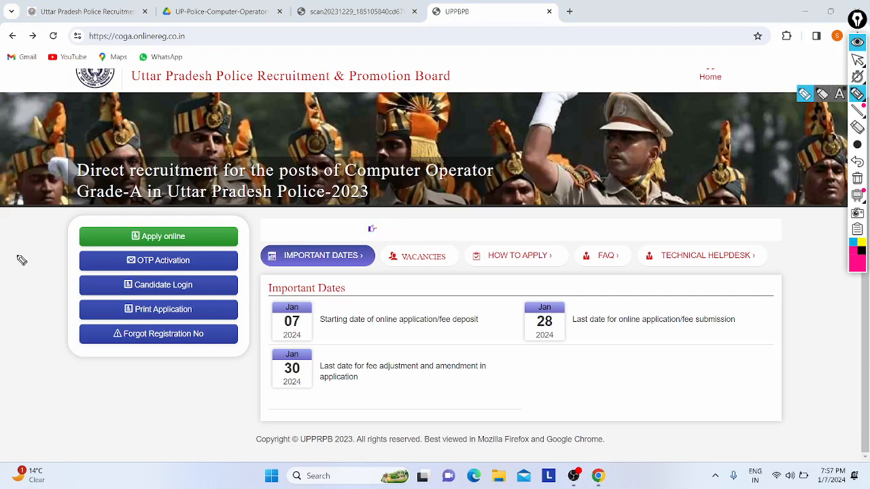
left_click_drag(66, 262, 109, 230)
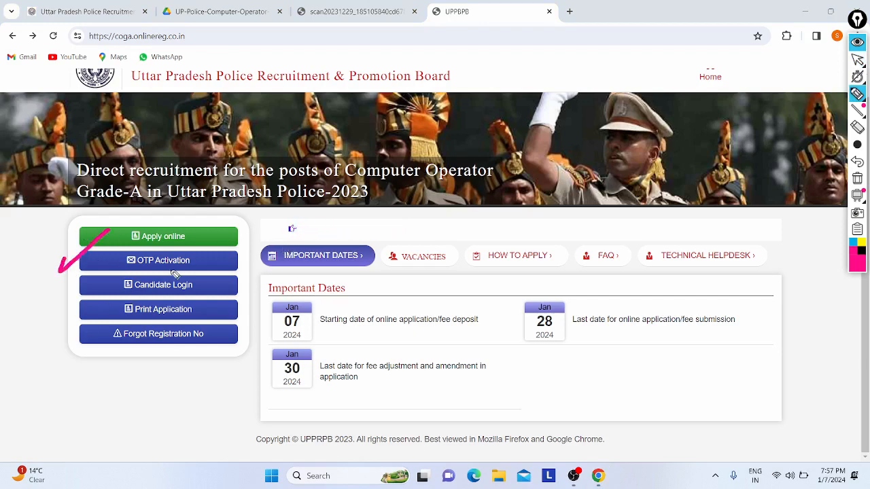
mouse_move(107, 278)
left_mouse_down()
mouse_move(104, 288)
mouse_move(200, 212)
left_mouse_up()
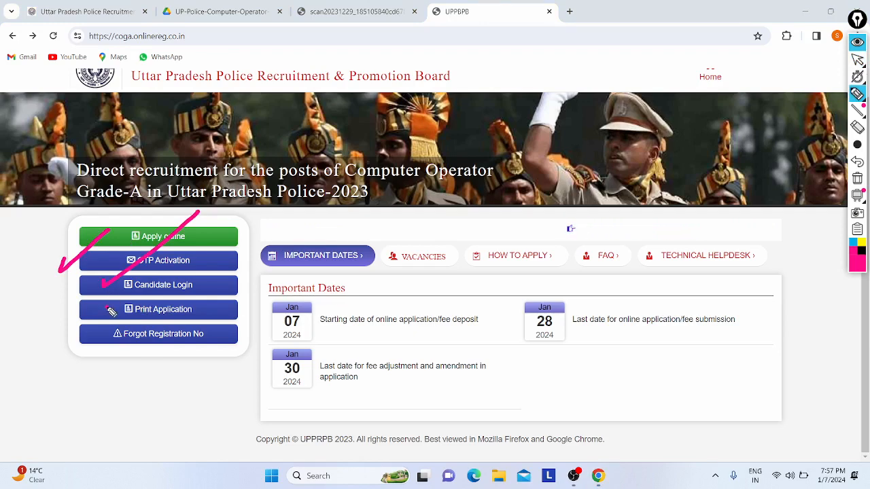
left_click_drag(107, 309, 170, 267)
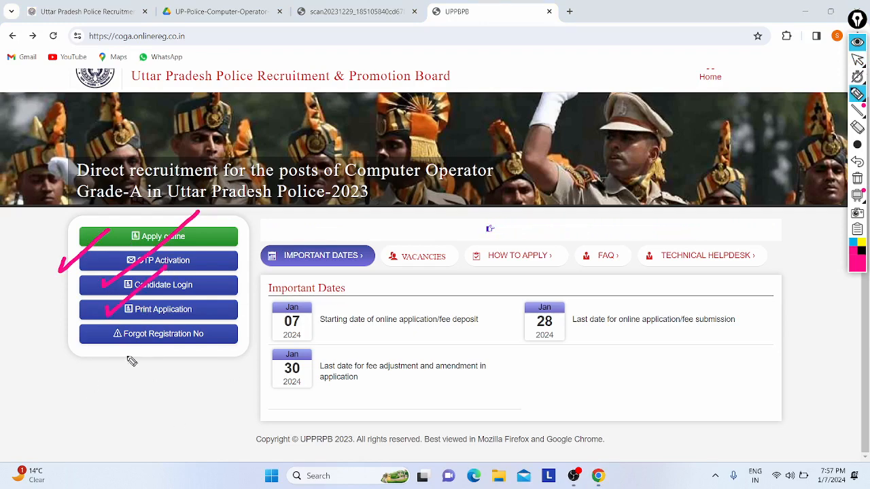
mouse_move(382, 262)
left_mouse_down()
mouse_move(270, 202)
mouse_move(360, 277)
left_mouse_up()
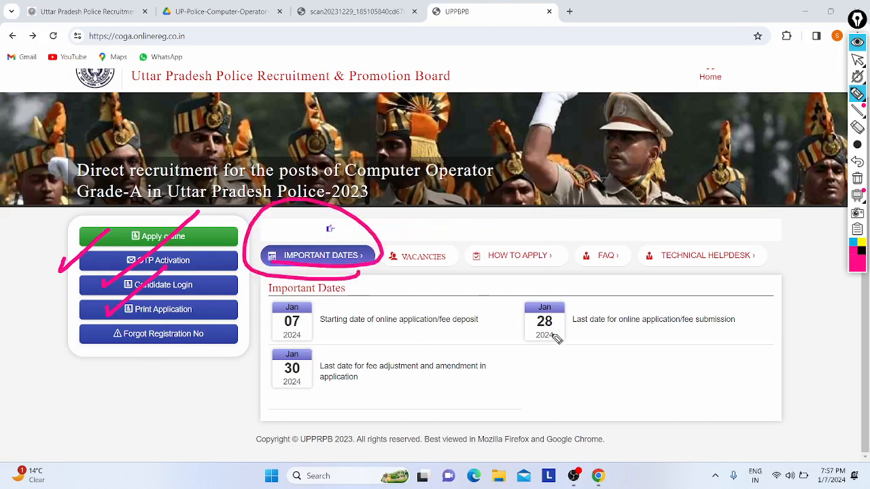
mouse_move(515, 318)
left_mouse_down()
mouse_move(551, 290)
mouse_move(574, 255)
left_mouse_up()
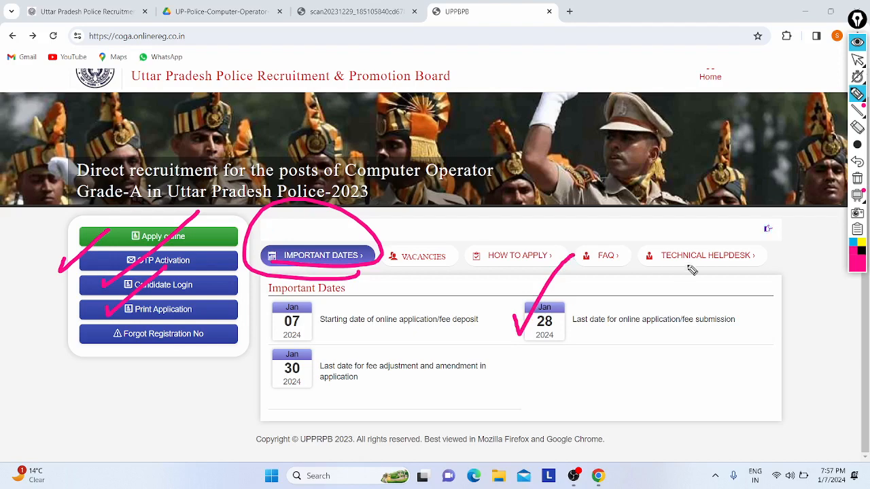
left_click(857, 162)
left_click(857, 162)
left_click(857, 162)
left_click(858, 163)
left_click(857, 163)
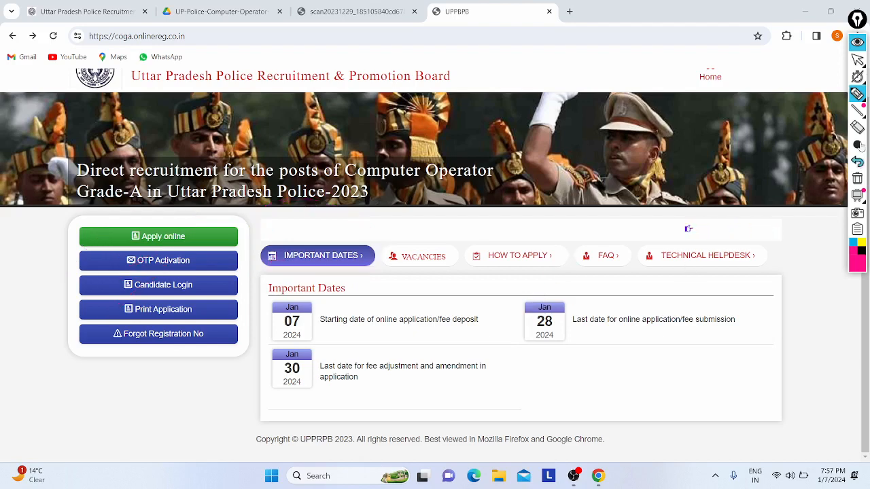
left_click(859, 61)
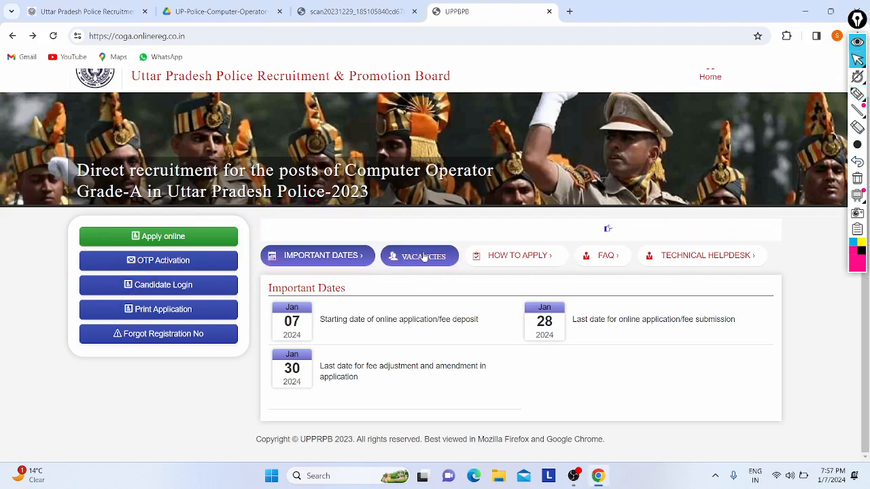
Review the category-wise vacancies and the How to Apply registration flow chart
left_click(422, 256)
scroll(446, 358, "down", 1)
scroll(476, 336, "up", 2)
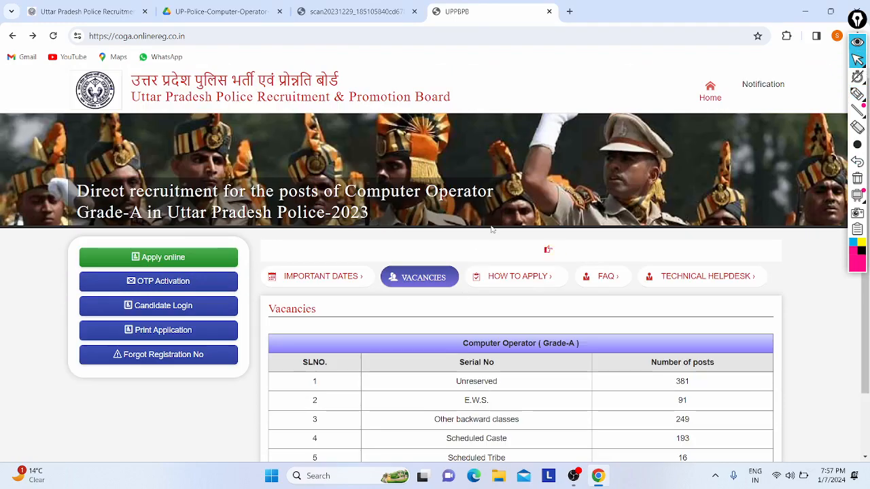
left_click(513, 279)
scroll(450, 345, "down", 10)
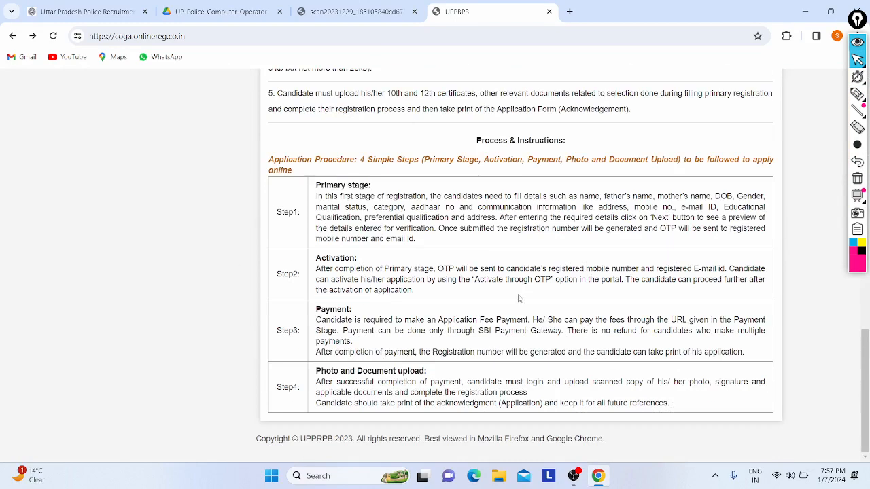
scroll(327, 292, "up", 10)
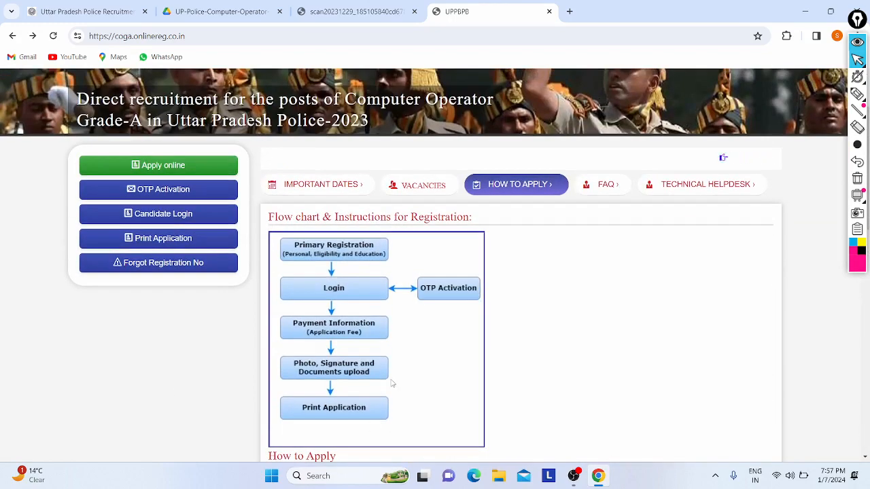
Read through the FAQ, check the helpdesk hours (10 AM–6.30 PM), and return to Important Dates
left_click(597, 196)
scroll(443, 376, "down", 1)
scroll(445, 377, "up", 1)
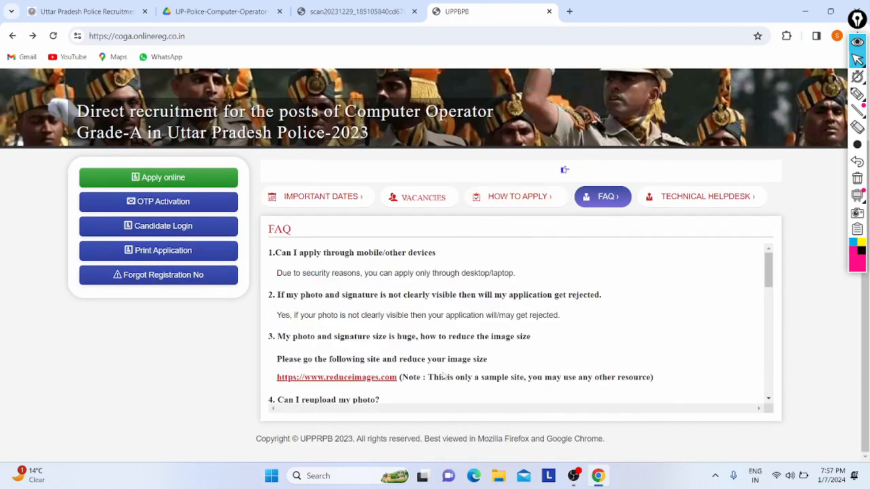
scroll(325, 263, "down", 2)
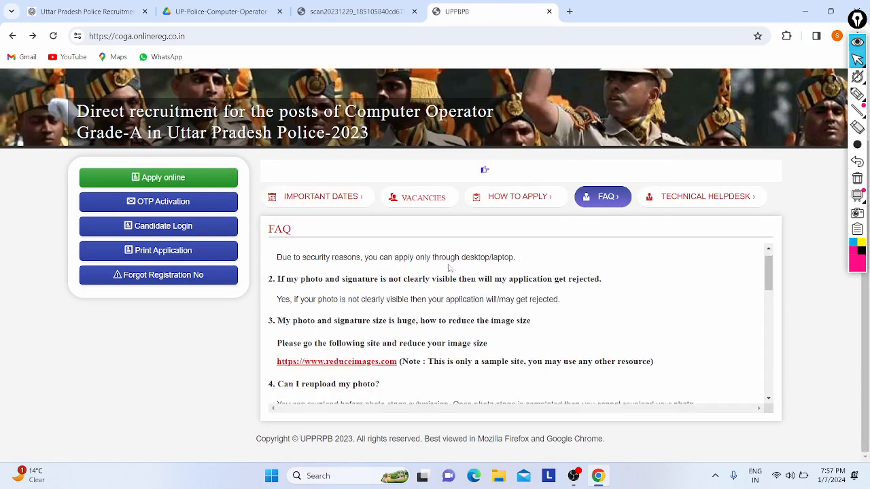
scroll(369, 311, "down", 2)
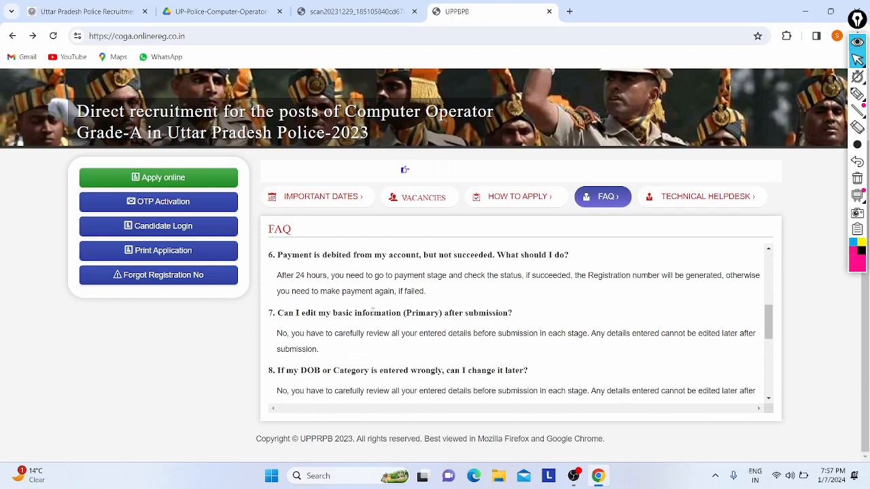
scroll(373, 310, "down", 2)
scroll(373, 310, "down", 2)
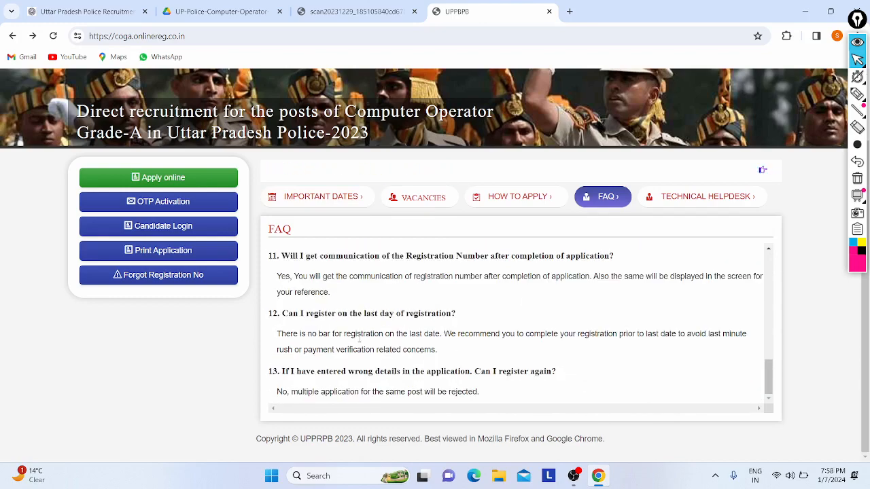
scroll(359, 338, "up", 2)
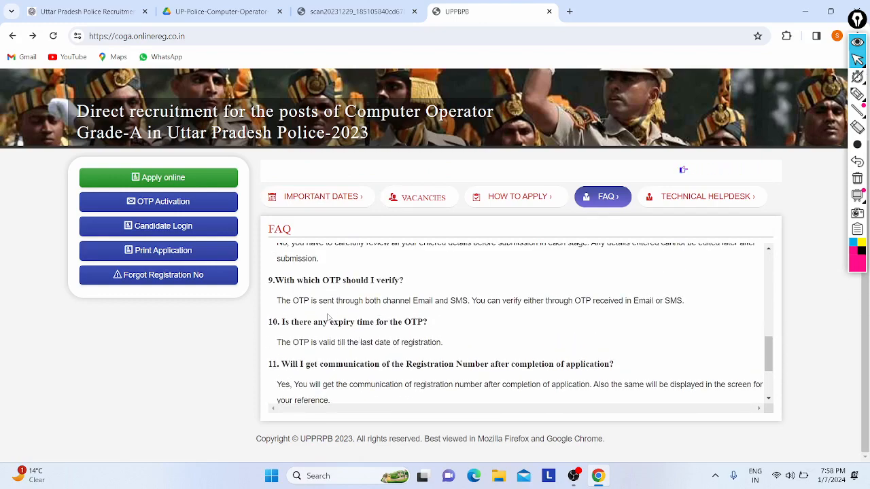
scroll(329, 317, "down", 1)
scroll(329, 317, "up", 3)
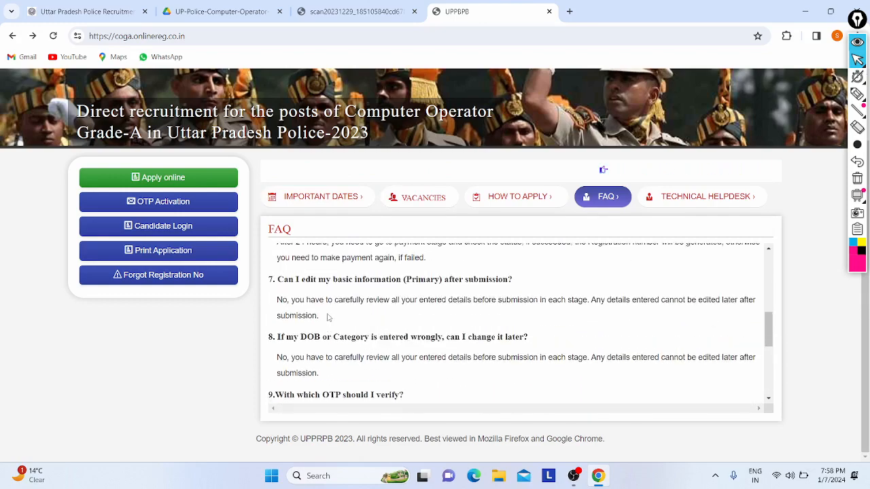
scroll(363, 318, "up", 2)
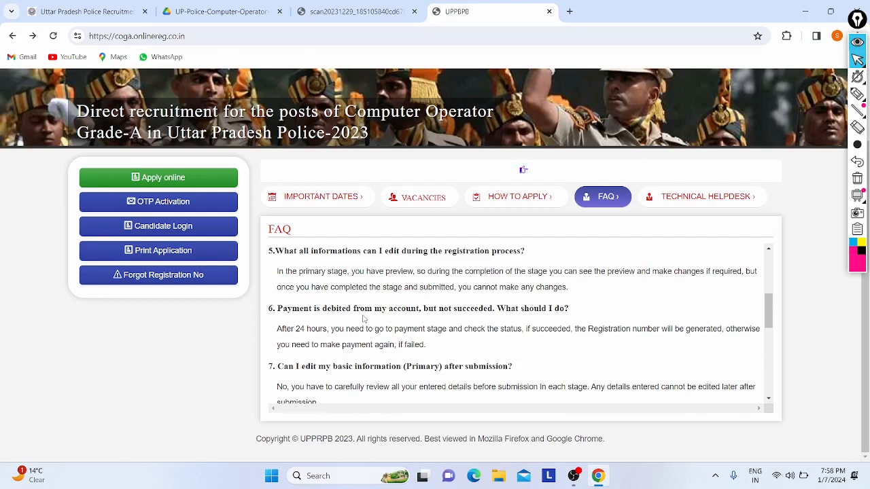
scroll(362, 318, "up", 6)
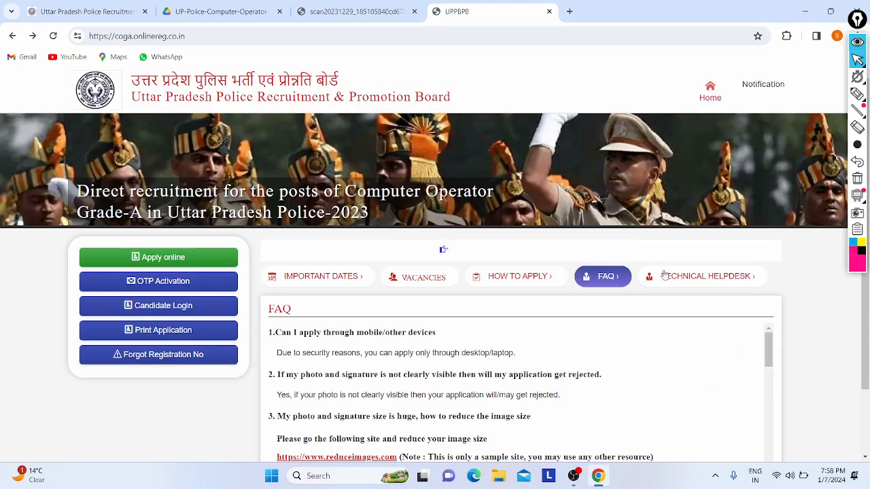
left_click(664, 276)
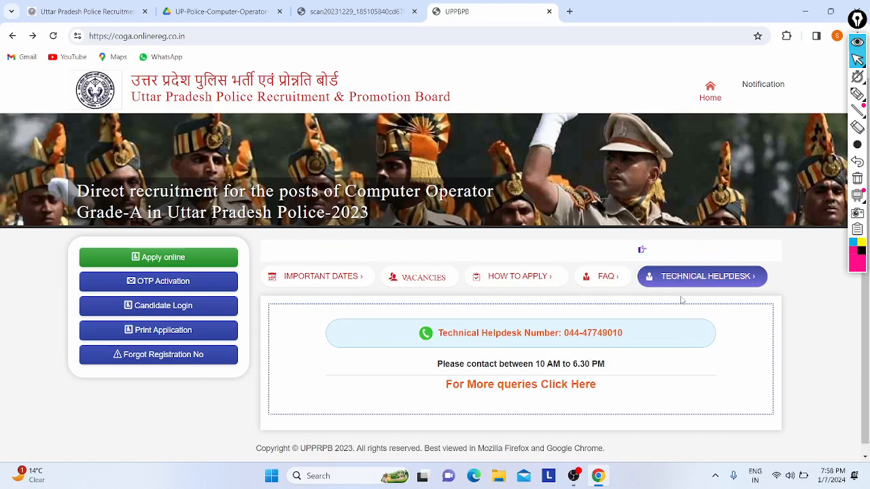
left_click(351, 280)
Open the online application form and enter the applicant's first name and full name
left_click(179, 256)
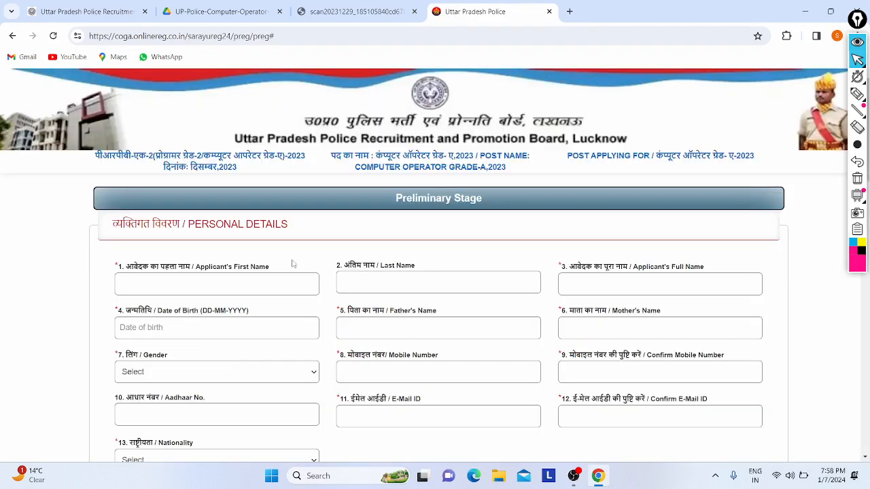
left_click(200, 283)
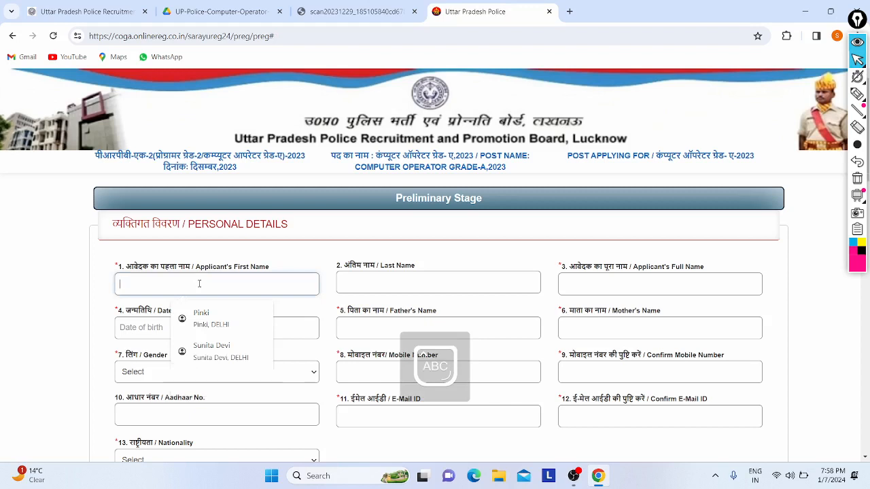
type("SoRA")
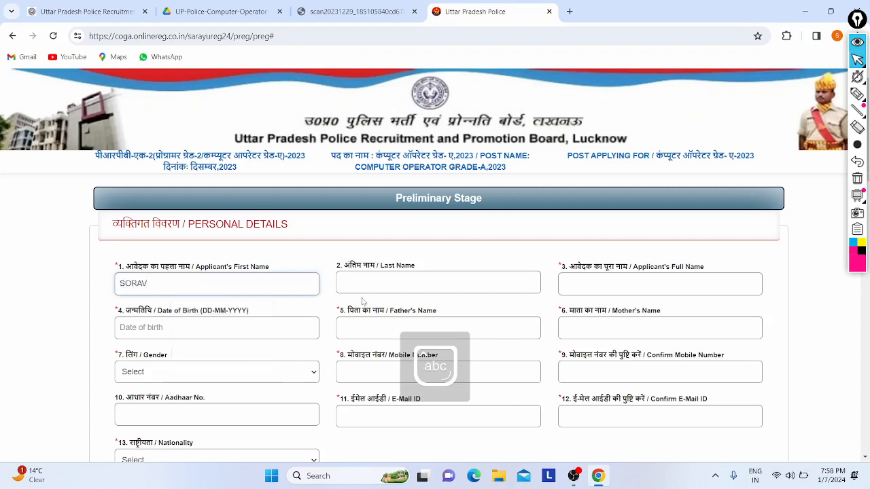
left_click(619, 288)
type("S")
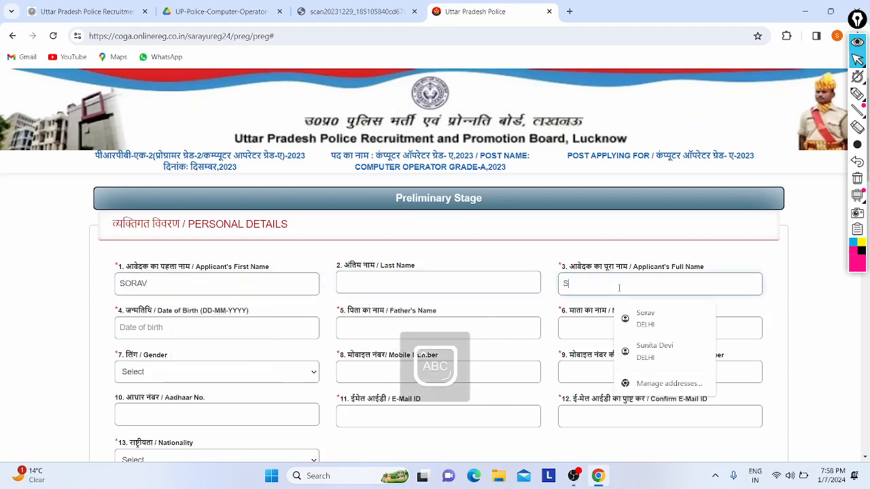
type("orav")
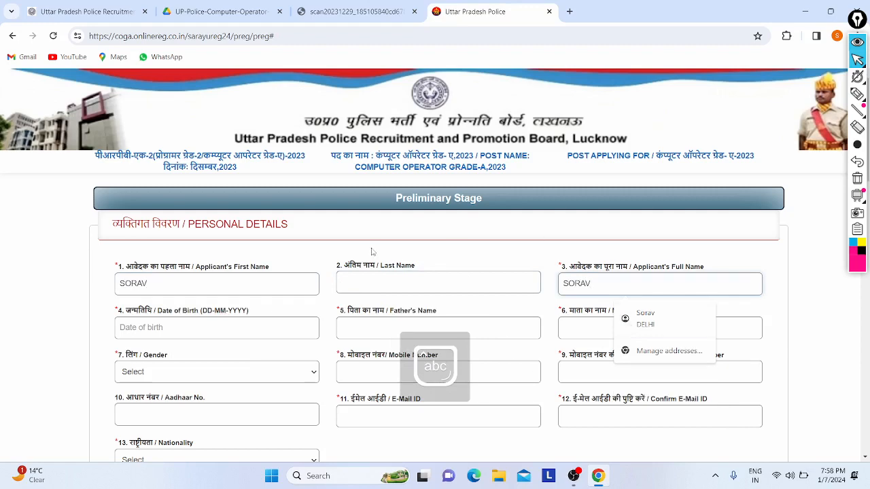
scroll(275, 307, "down", 1)
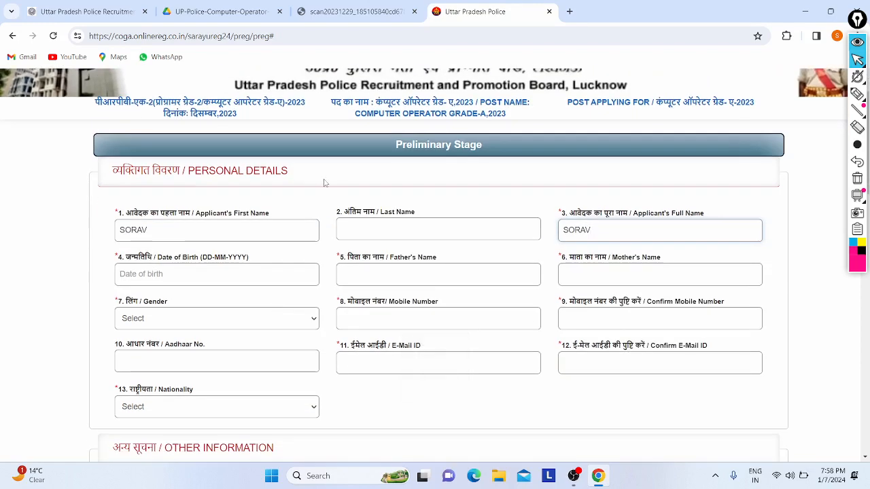
left_click(157, 272)
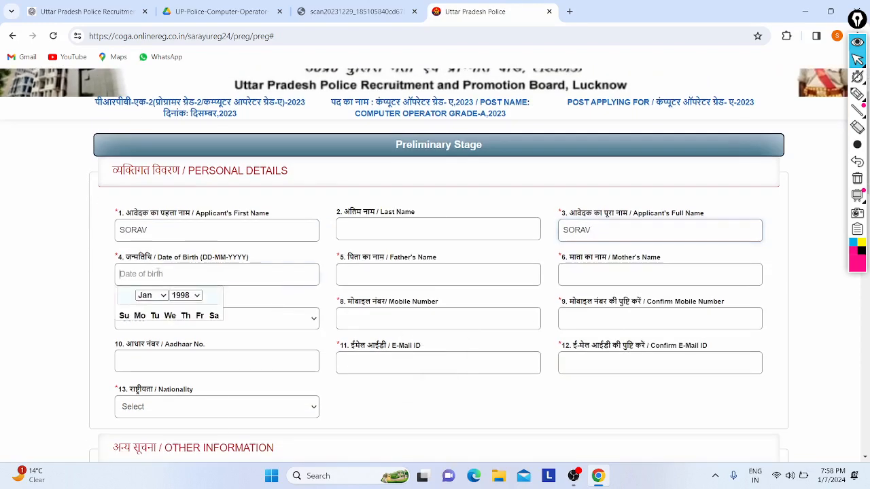
left_click(195, 296)
scroll(194, 223, "down", 3)
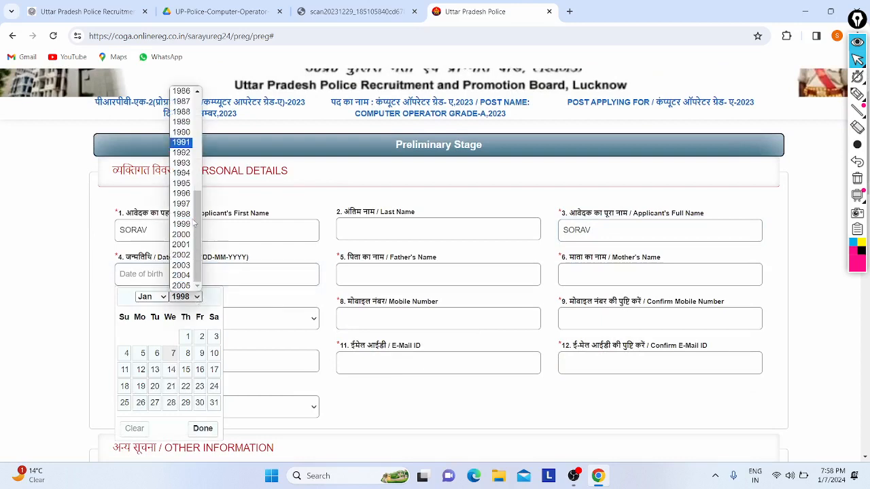
left_click(181, 245)
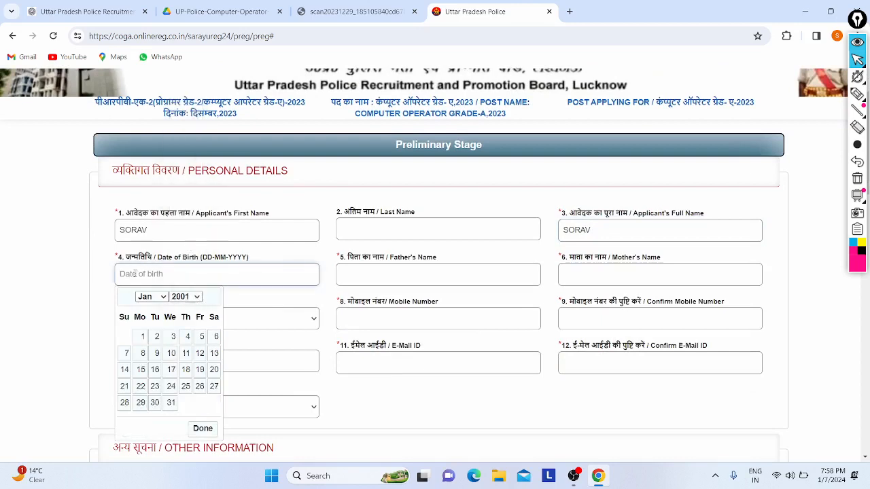
left_click(152, 297)
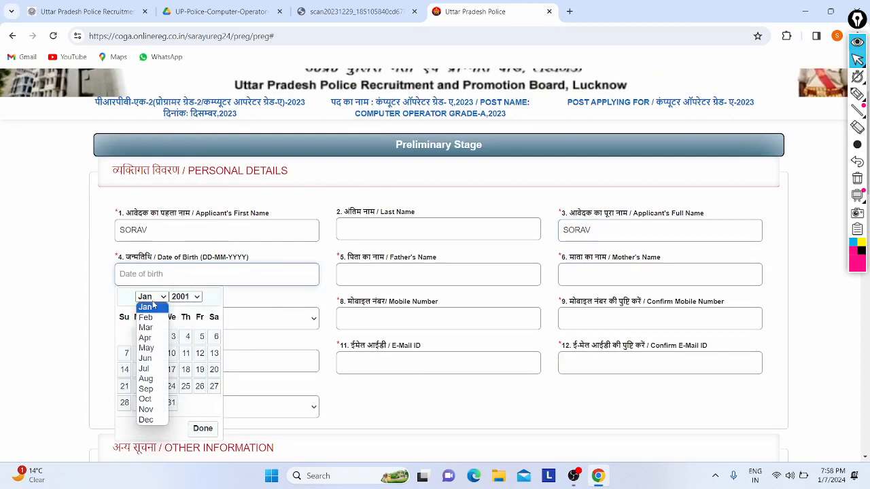
left_click(147, 358)
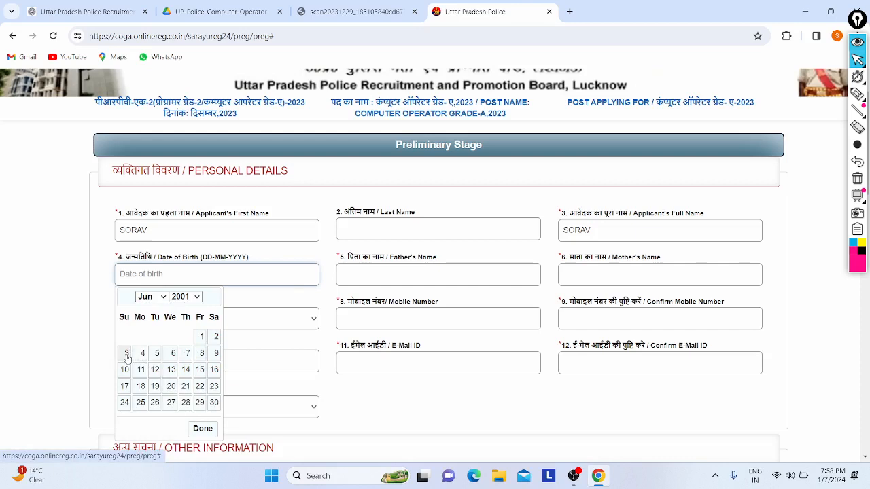
left_click(126, 354)
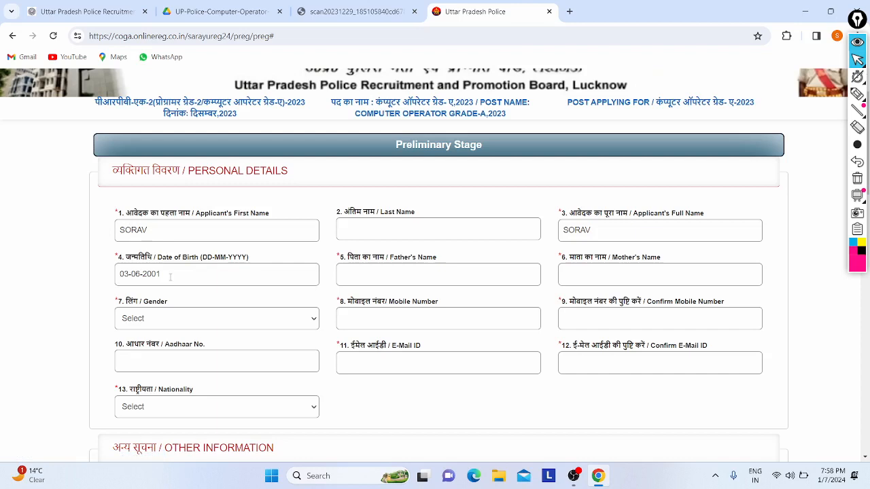
Choose gender MALE, correct the father's name, and enter the mother's name
left_click(168, 319)
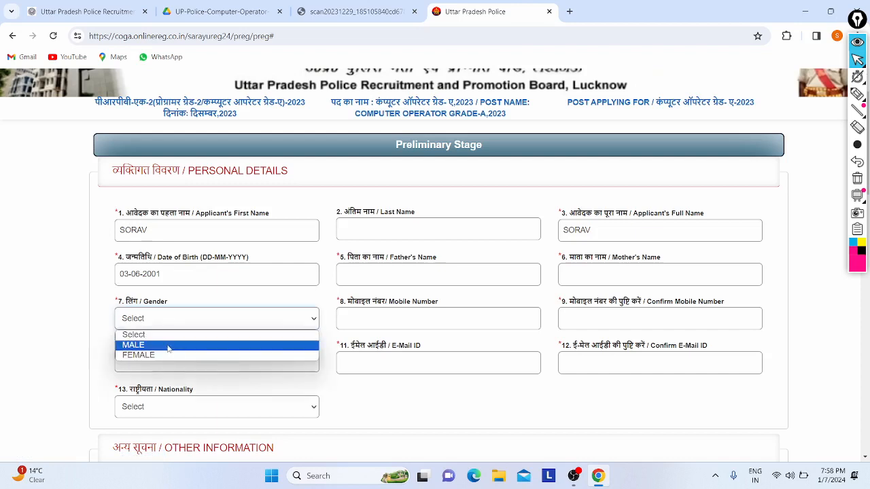
left_click(167, 347)
left_click(359, 274)
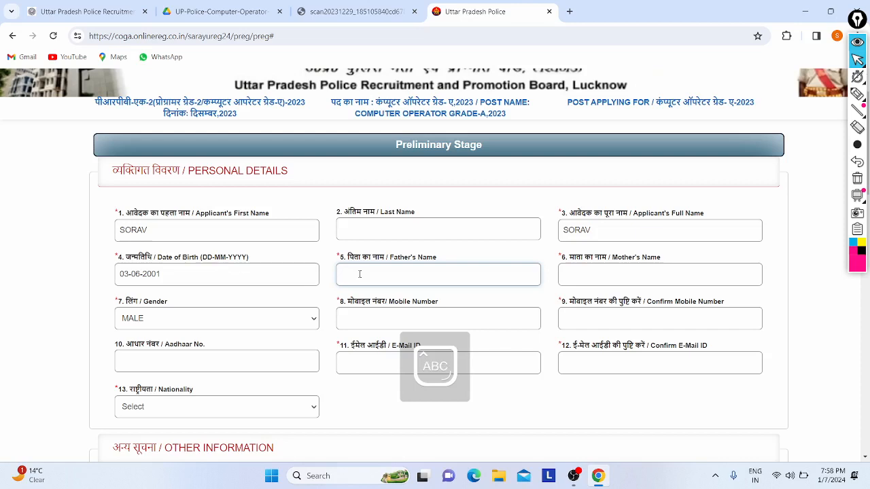
type("M")
key("BackSpace")
left_click(661, 272)
key("Caps_Lock")
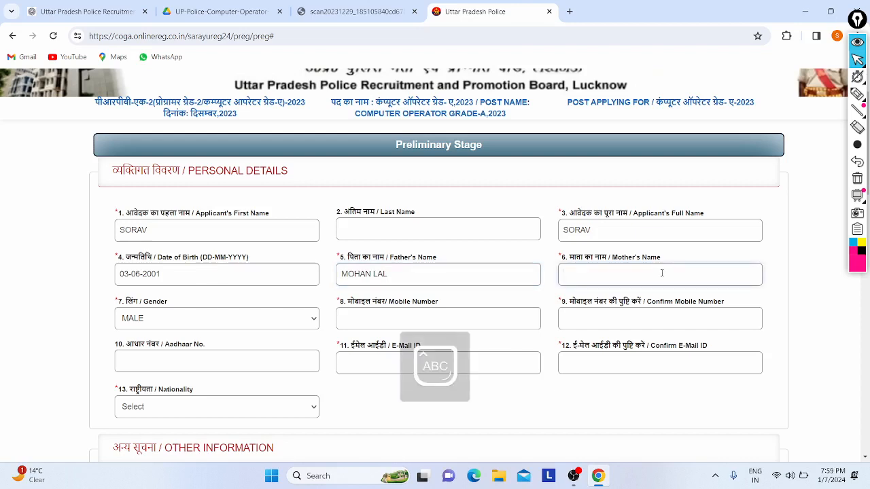
key("Caps_Lock")
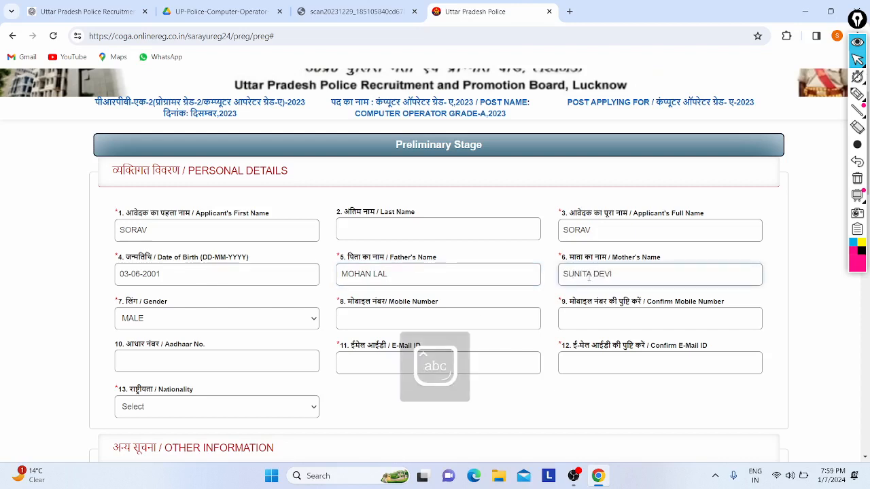
Enter the mobile number and its confirmation
left_click(422, 311)
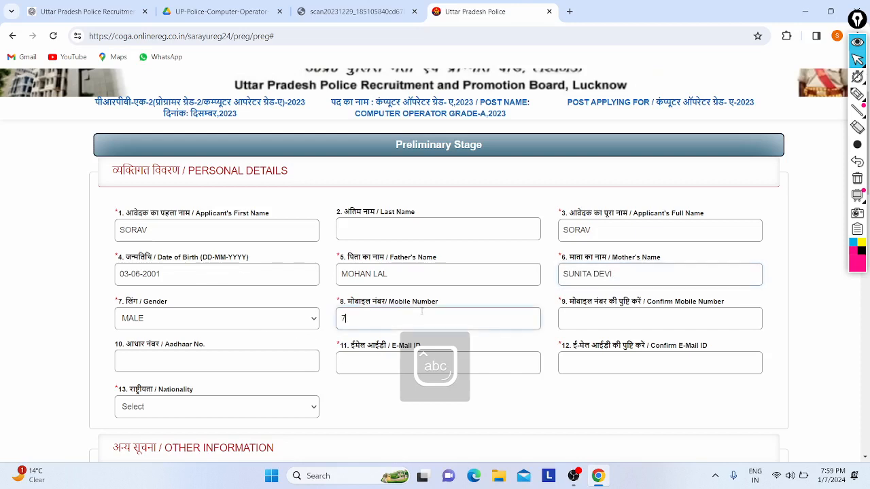
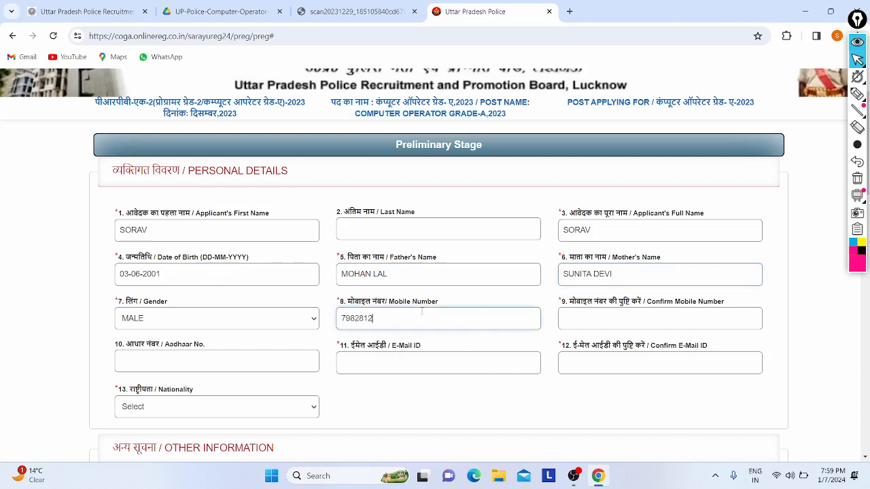
left_click(638, 317)
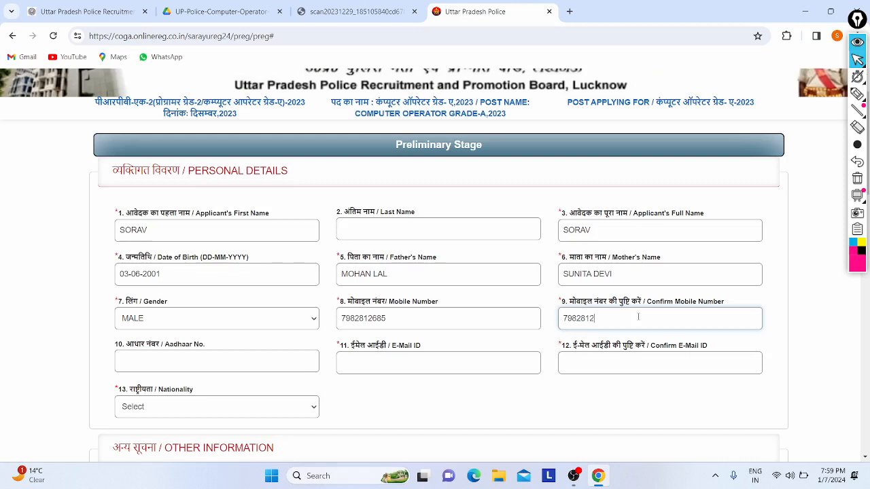
type("85")
left_click(224, 354)
Enter the e-mail address in both E-Mail ID fields
left_click(349, 361)
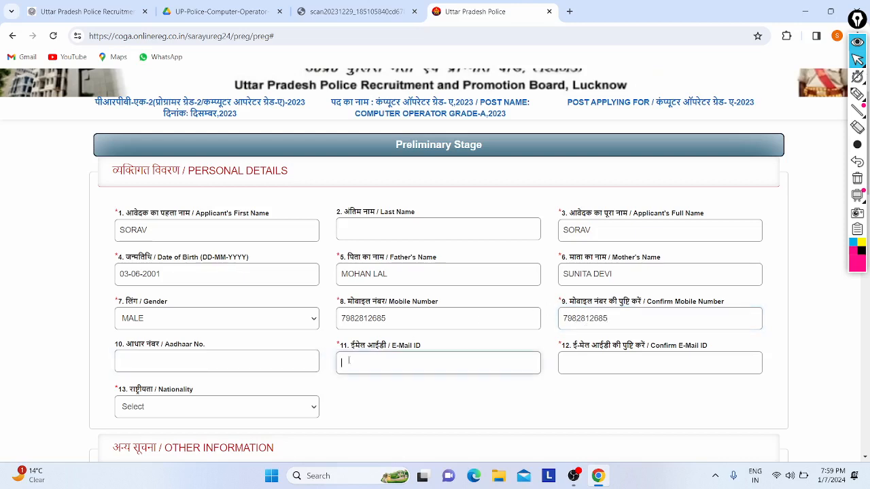
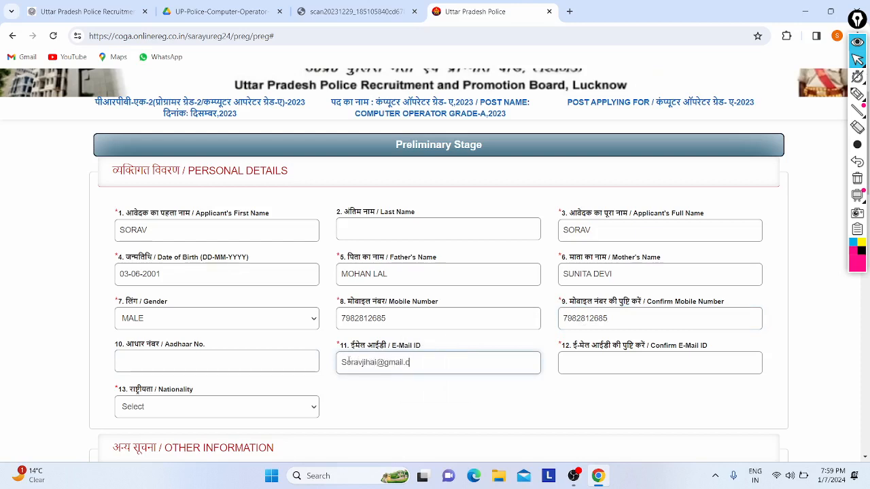
left_click(578, 358)
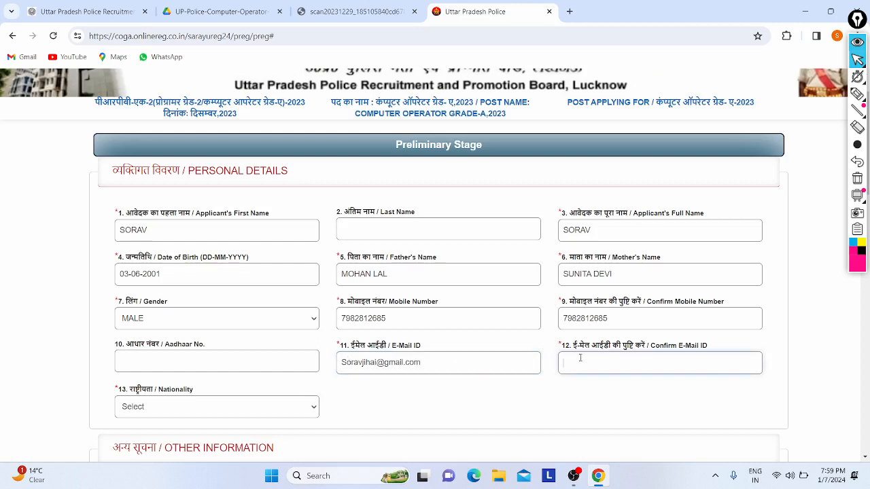
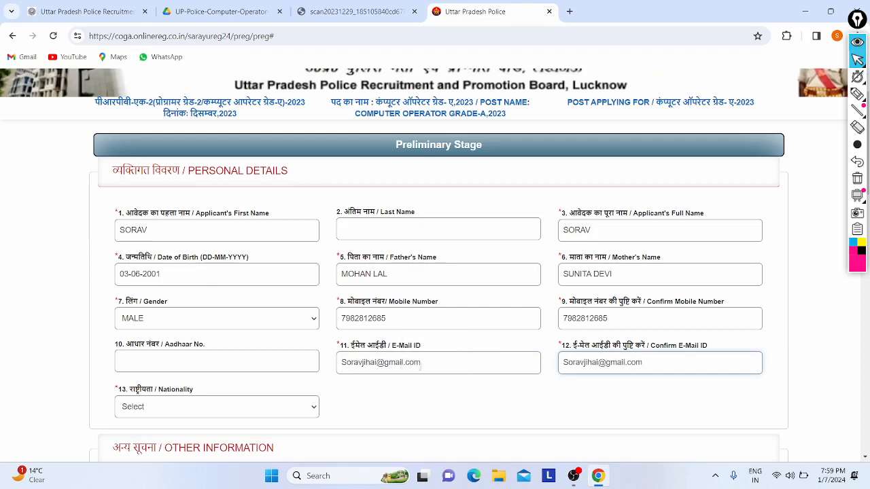
scroll(420, 366, "down", 1)
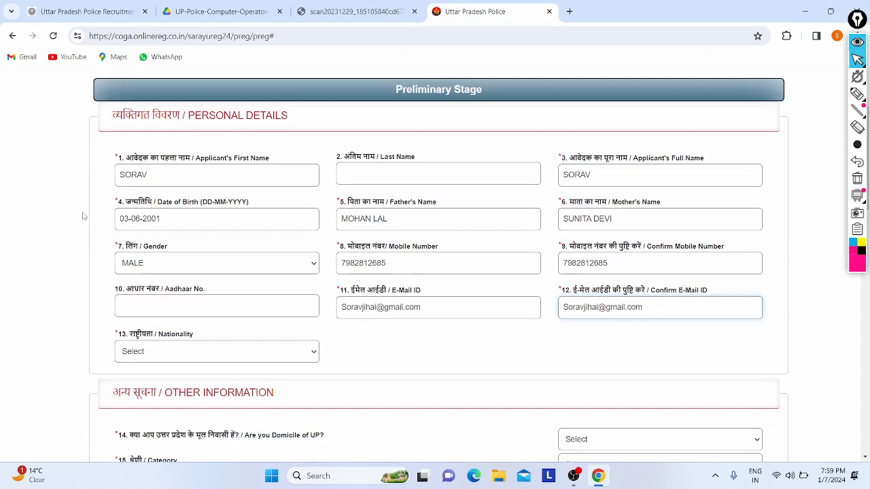
scroll(274, 284, "down", 1)
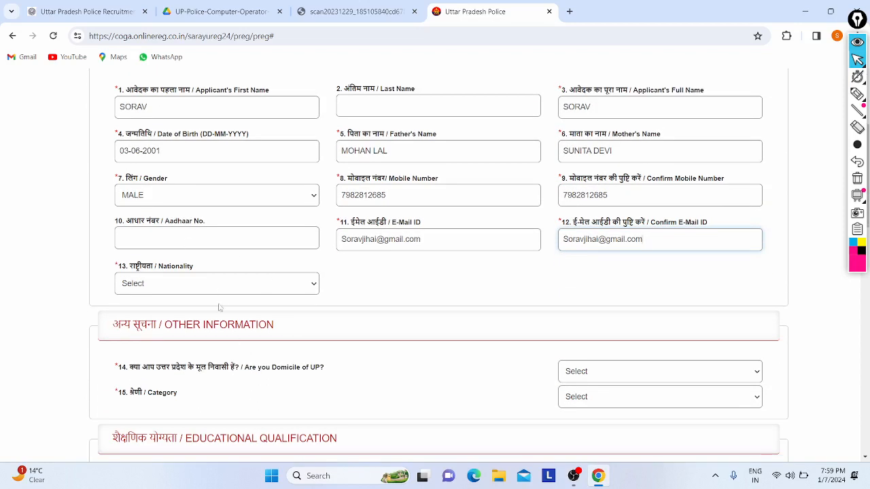
Set Nationality to INDIAN
left_click(210, 283)
left_click(185, 309)
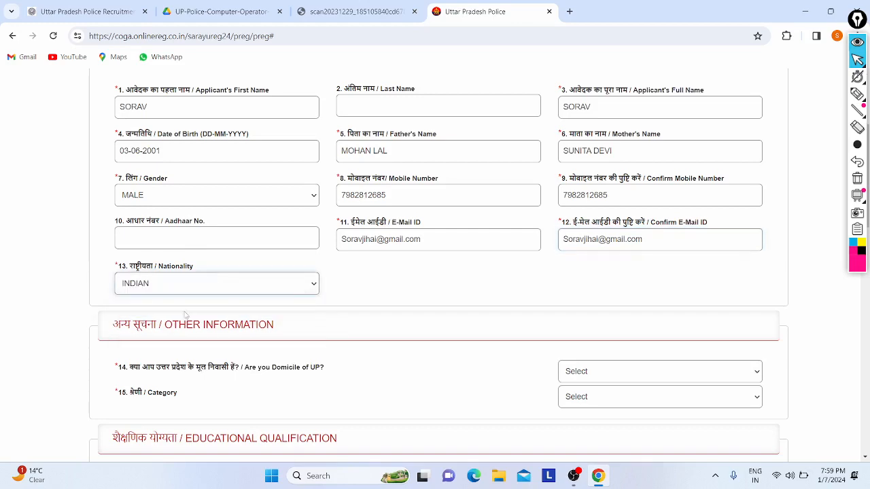
scroll(305, 293, "down", 1)
scroll(305, 292, "down", 2)
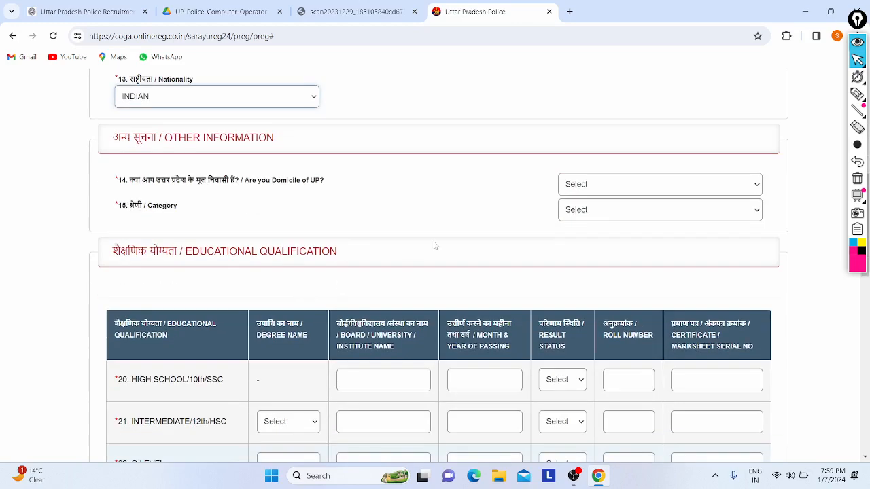
Answer No for Domicile of UP and pick BIHAR as the domicile state
left_click(649, 186)
left_click(616, 222)
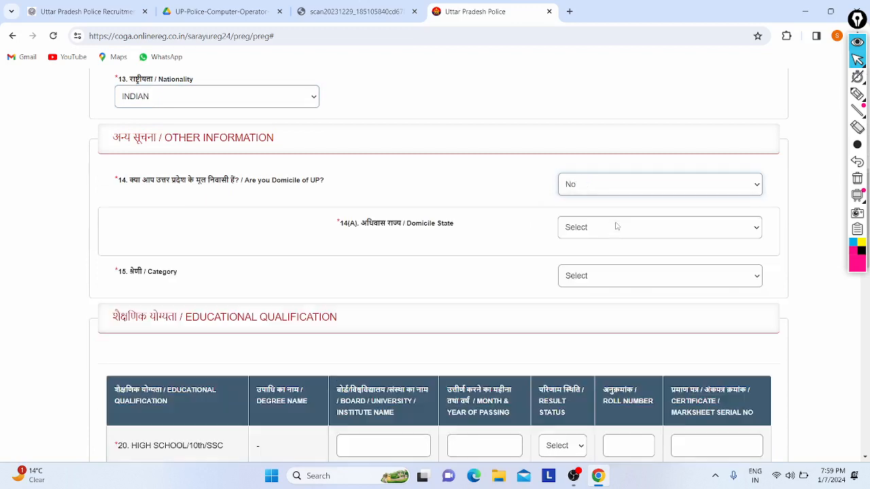
left_click(608, 226)
scroll(623, 411, "down", 3)
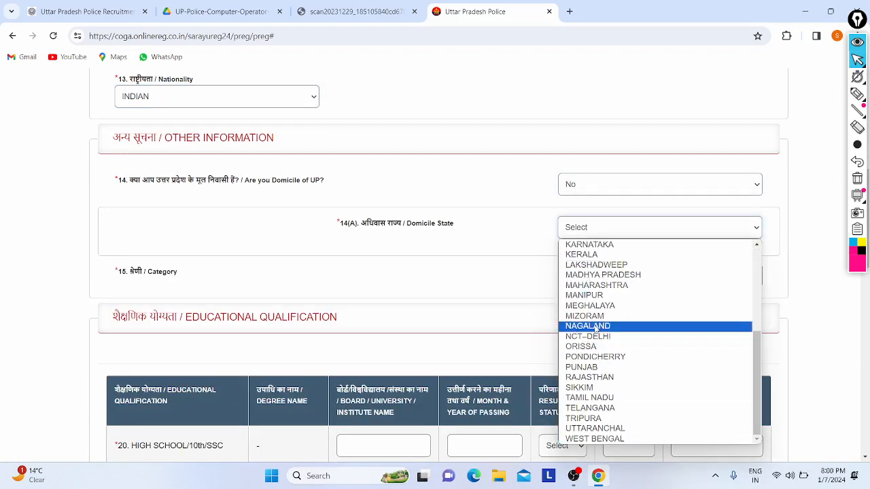
scroll(594, 377, "up", 3)
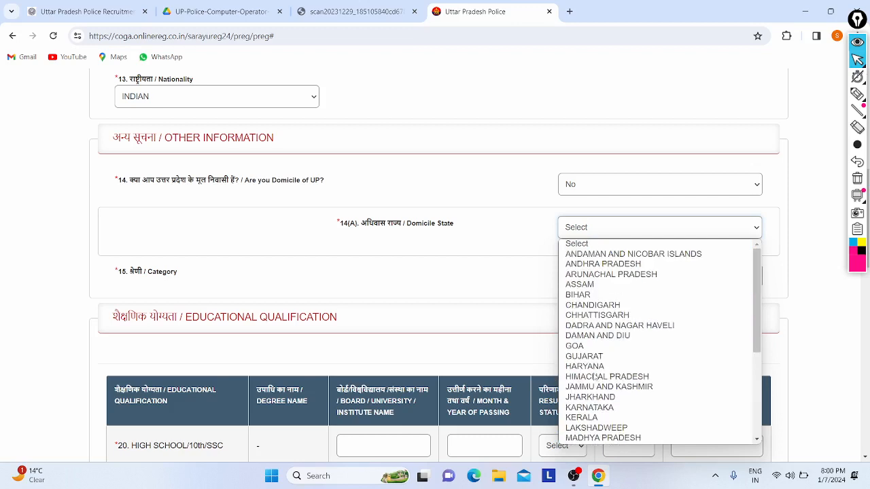
left_click(586, 295)
Set Category to GENERAL and look over the rest of the form
left_click(592, 275)
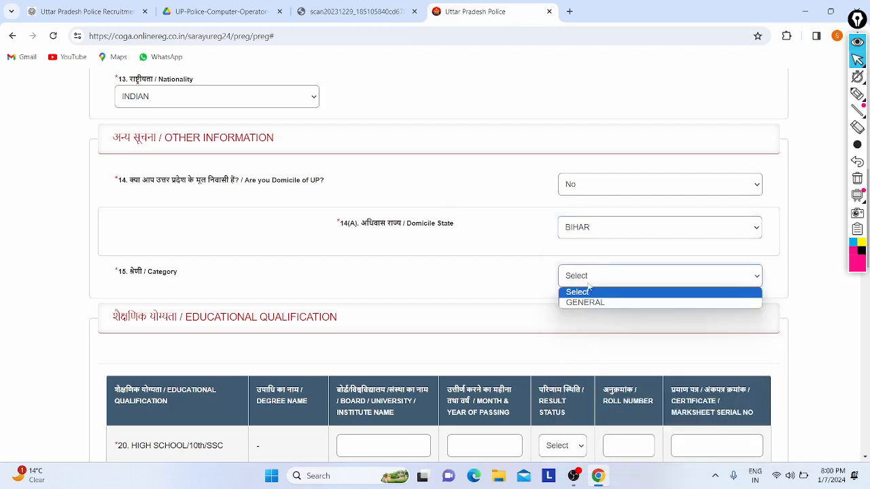
left_click(585, 302)
scroll(430, 184, "down", 4)
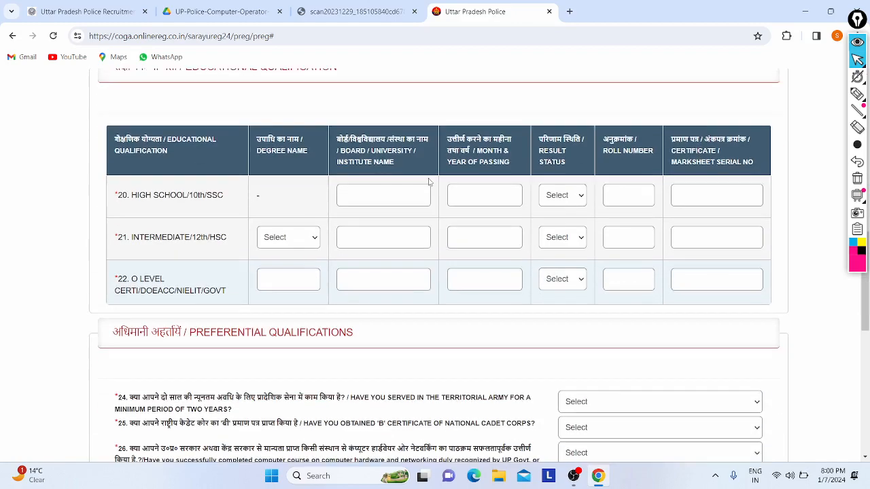
scroll(430, 182, "up", 3)
scroll(543, 187, "up", 1)
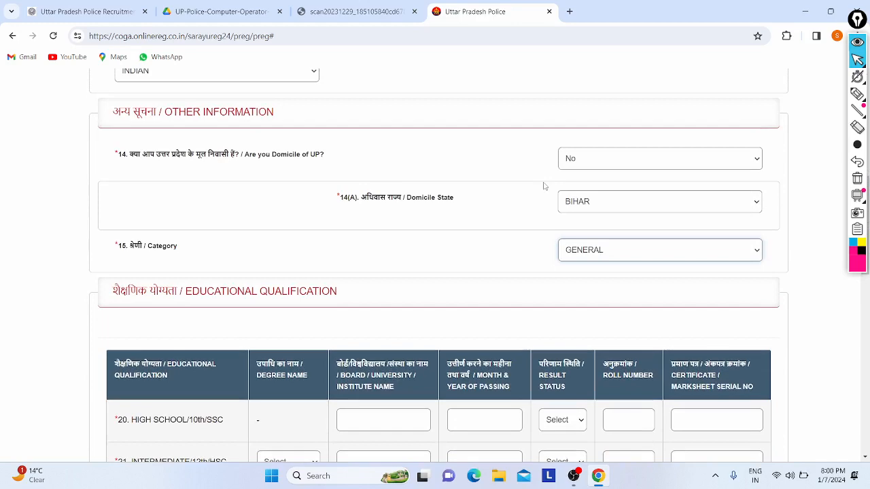
scroll(441, 220, "down", 2)
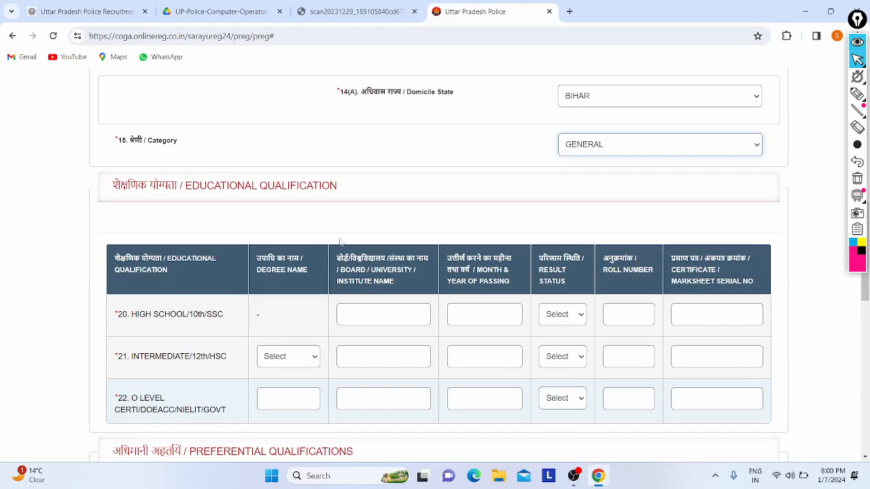
scroll(333, 246, "down", 1)
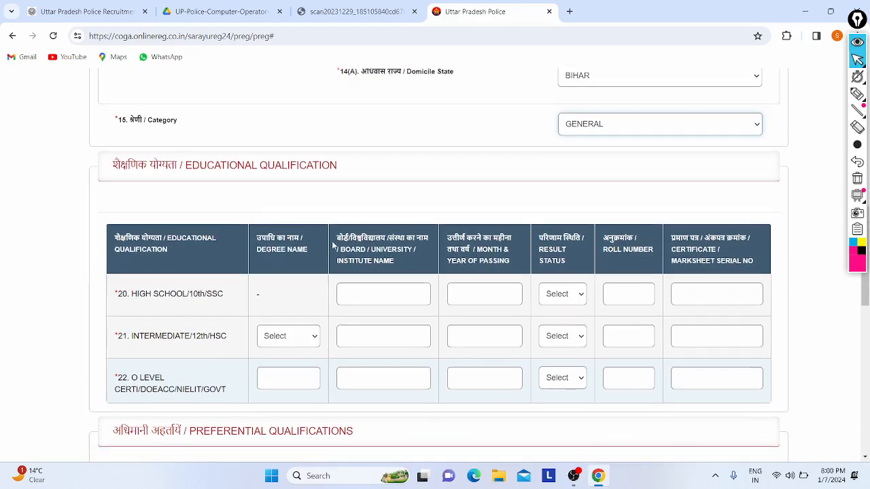
scroll(537, 149, "up", 3)
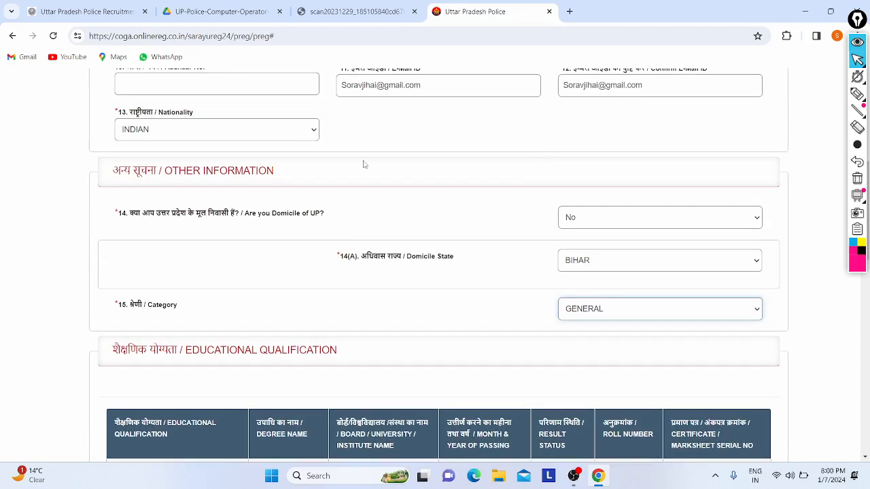
scroll(549, 271, "down", 3)
scroll(422, 161, "down", 1)
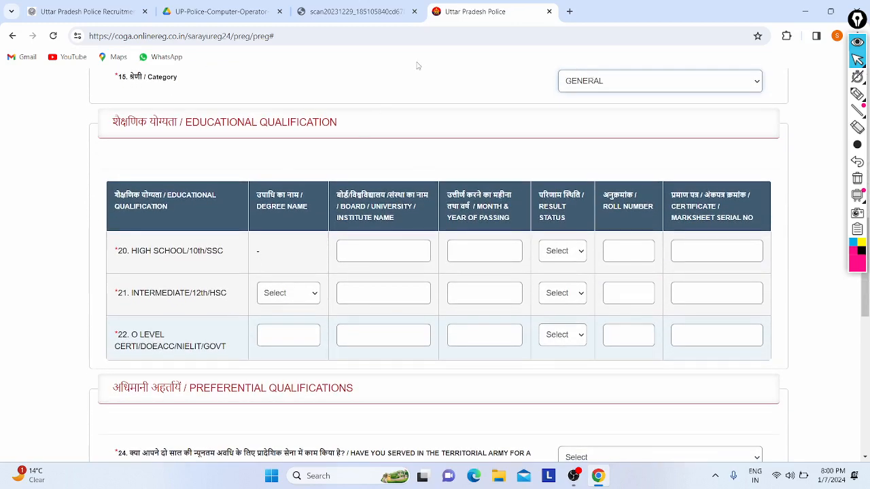
scroll(531, 210, "up", 1)
scroll(245, 225, "down", 1)
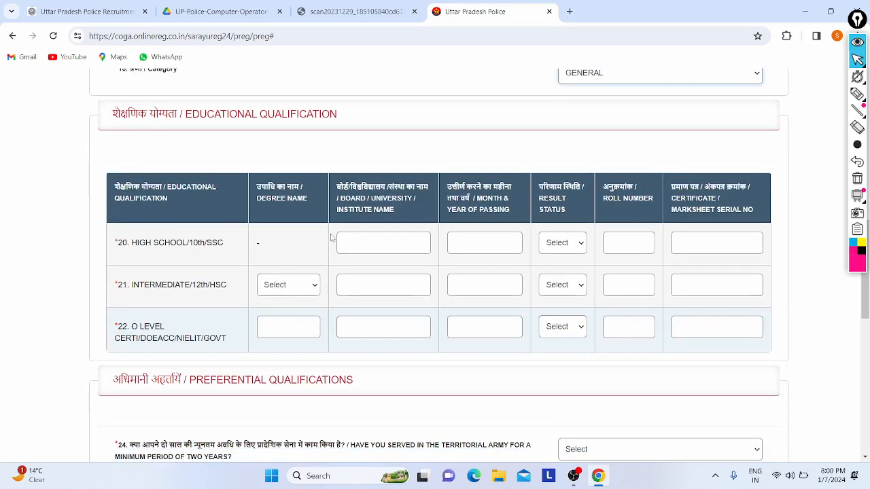
Enter CBSE as the High School board
left_click(353, 237)
type("B")
key("BackSpace")
type("C")
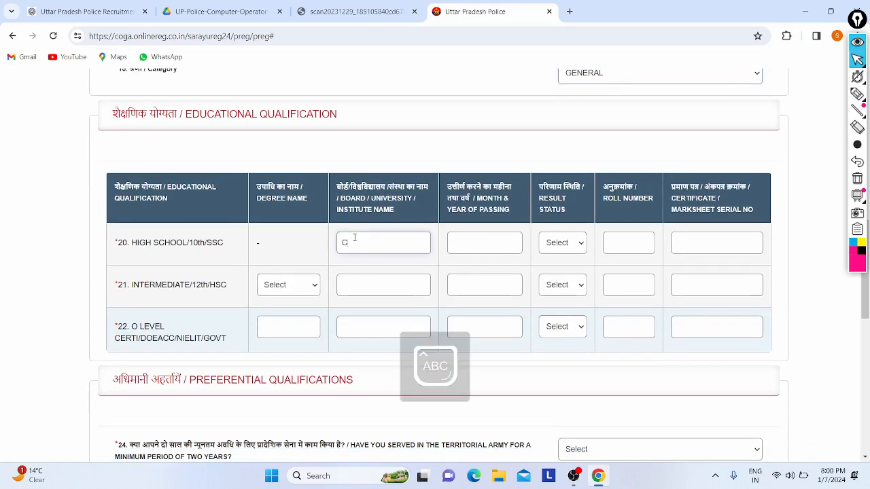
key("Caps_Lock")
type("BSE")
left_click(466, 239)
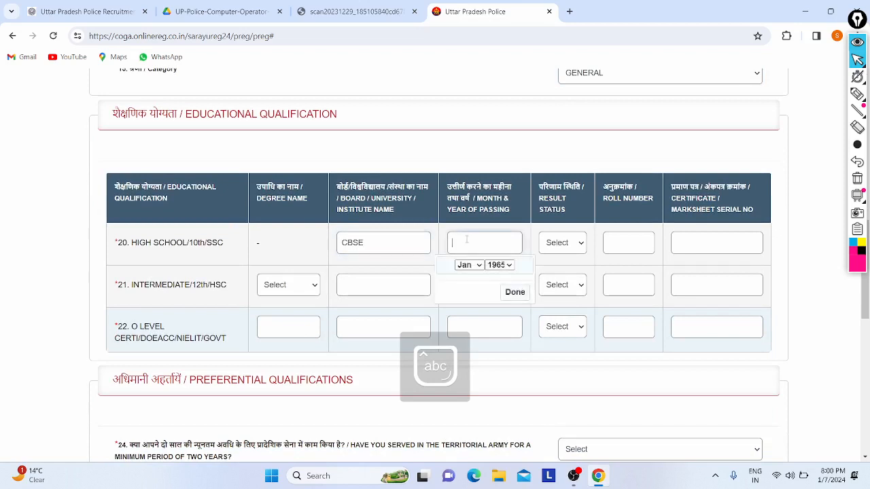
left_click(500, 266)
scroll(496, 212, "down", 5)
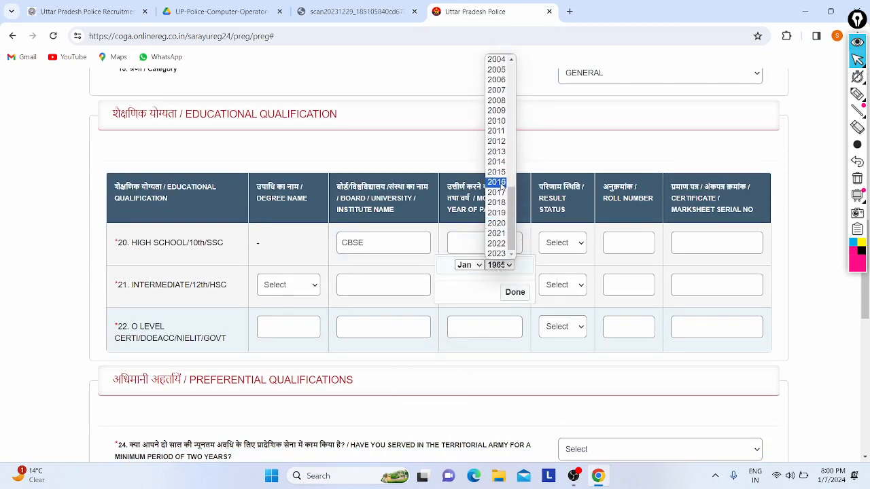
left_click(500, 201)
left_click(470, 265)
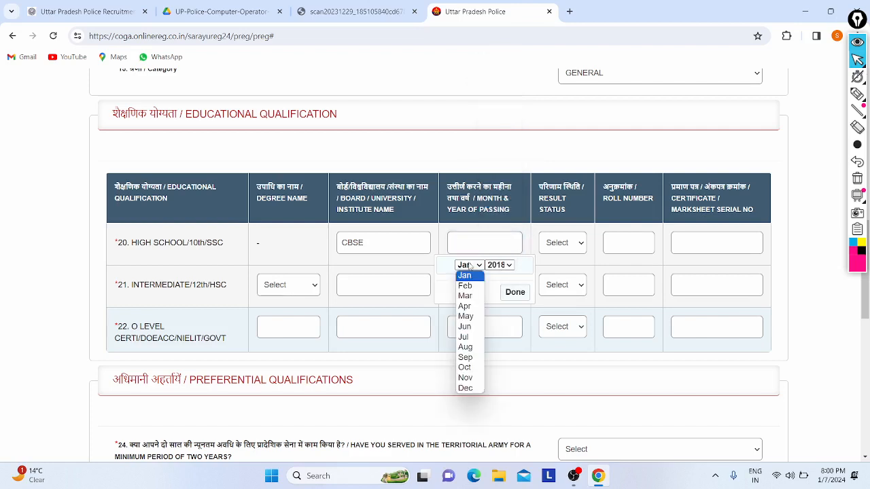
left_click(466, 314)
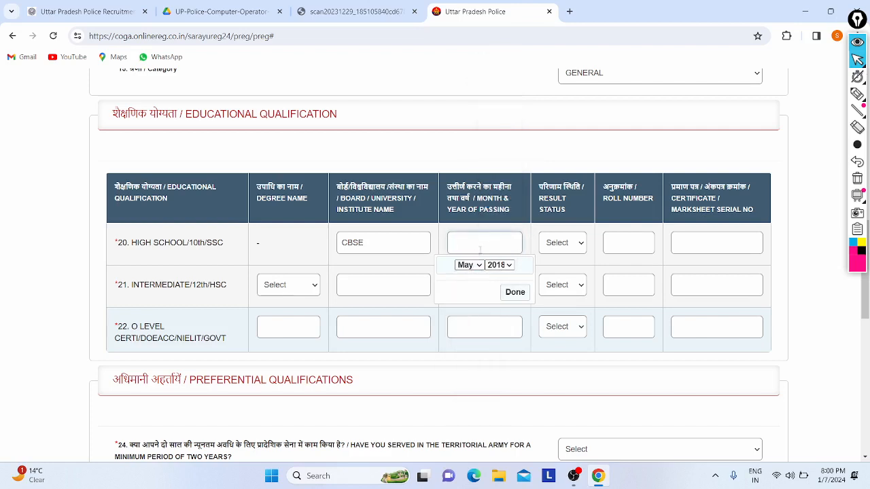
left_click(515, 292)
Mark the High School result PASS and enter its roll number and marksheet serial
left_click(559, 244)
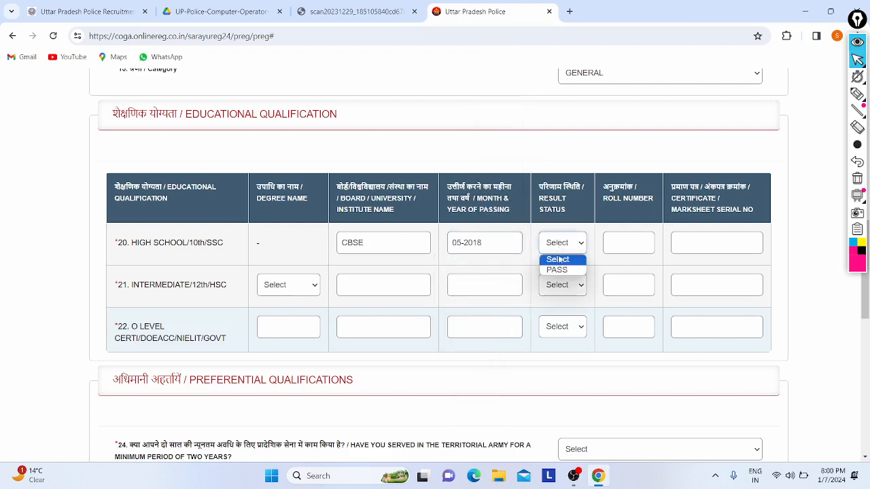
left_click(558, 270)
left_click(613, 243)
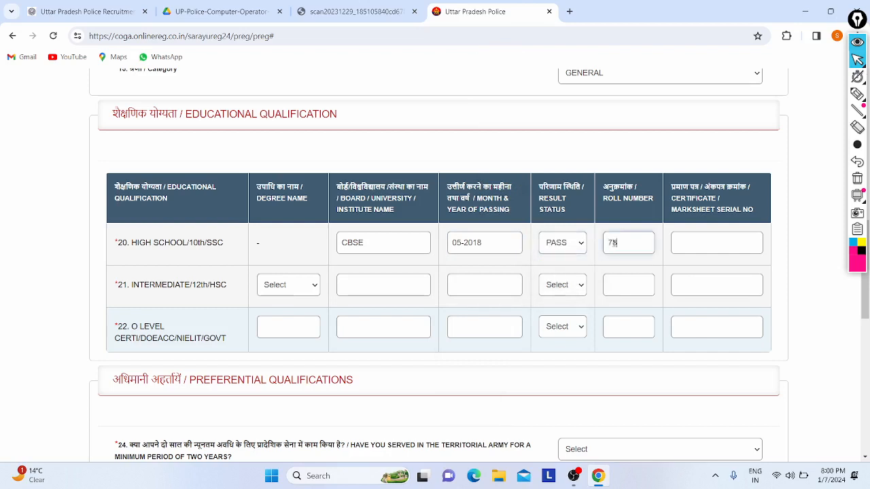
left_click(703, 247)
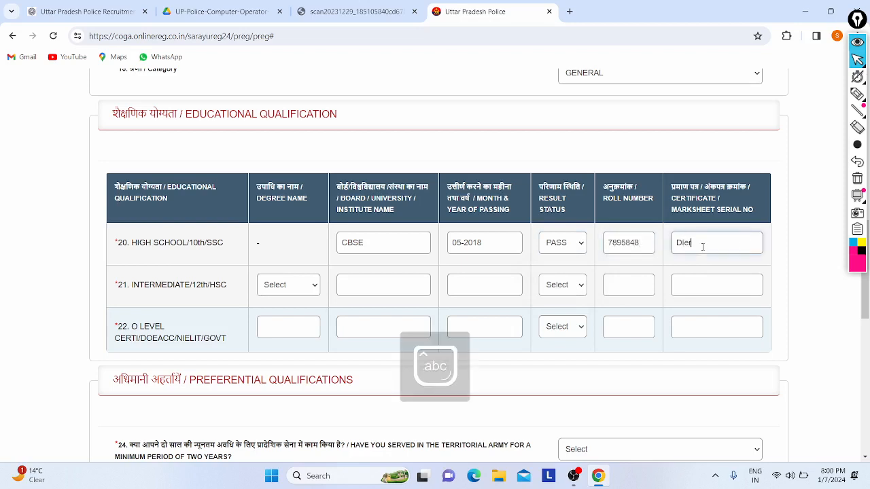
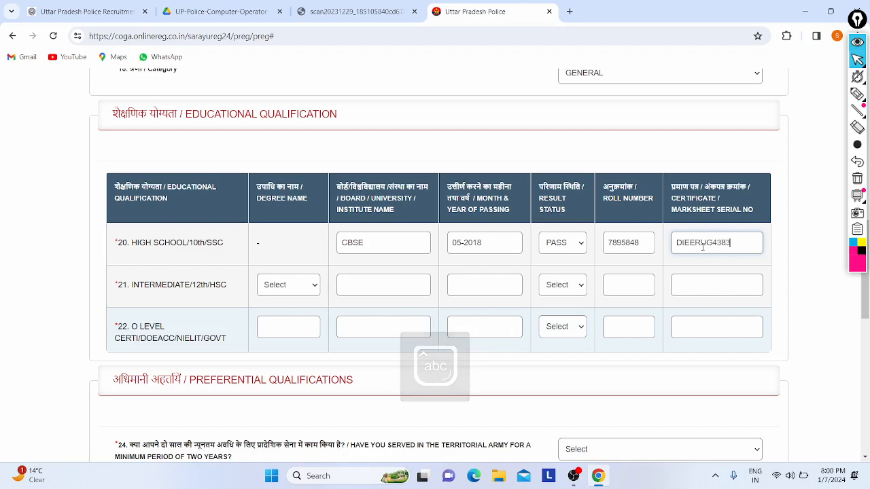
left_click(276, 292)
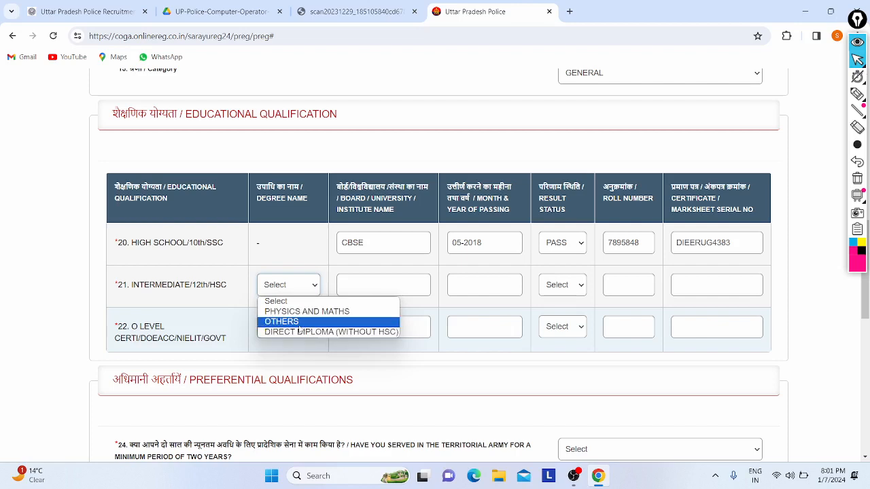
Set the Intermediate degree to PHYSICS AND MATHS, board CBSE, passing date 06-2020
left_click(296, 312)
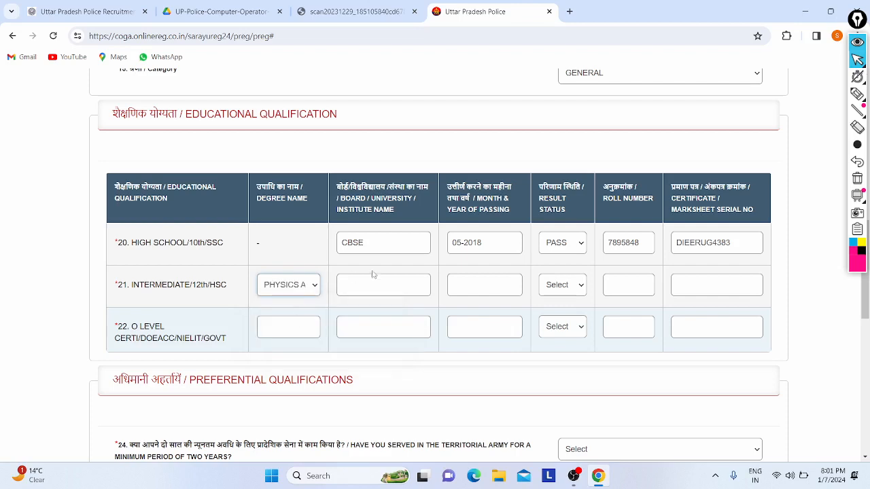
left_click(370, 284)
type("CBSE")
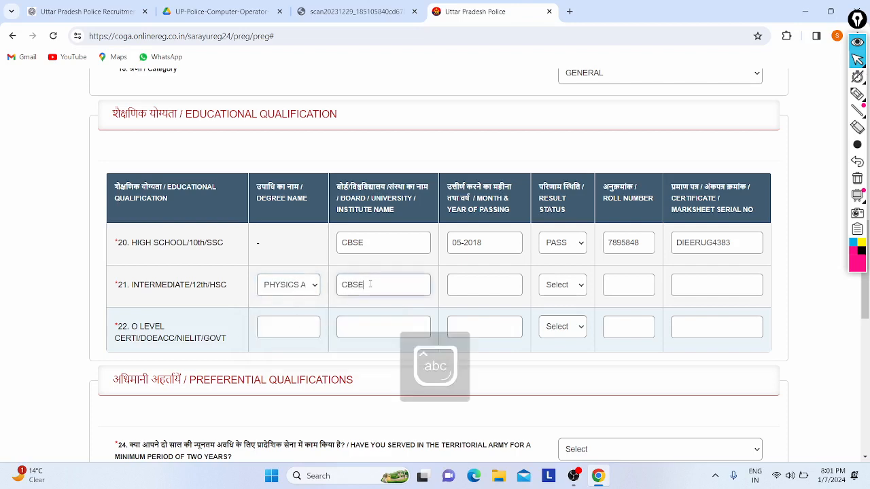
left_click(480, 283)
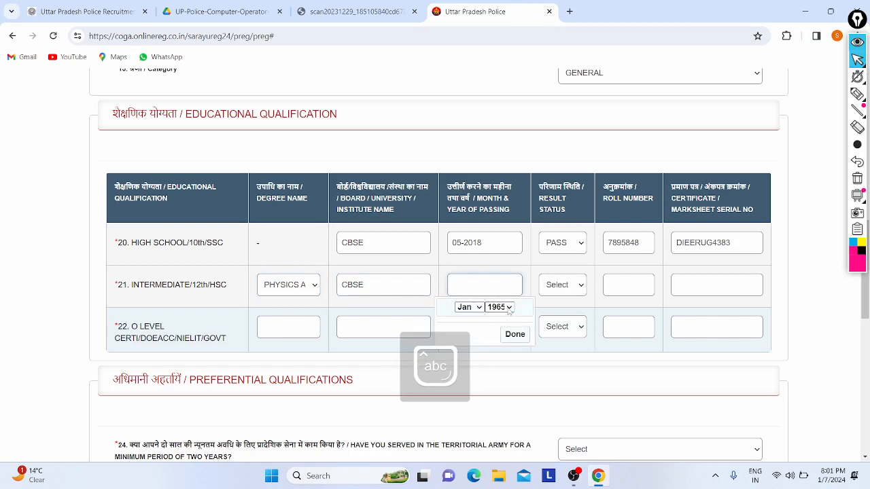
left_click(509, 308)
scroll(502, 271, "down", 6)
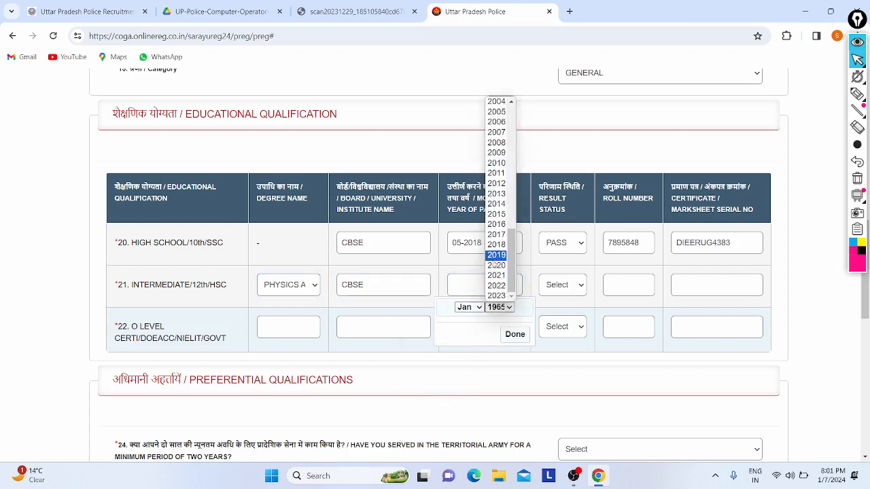
left_click(497, 265)
left_click(469, 307)
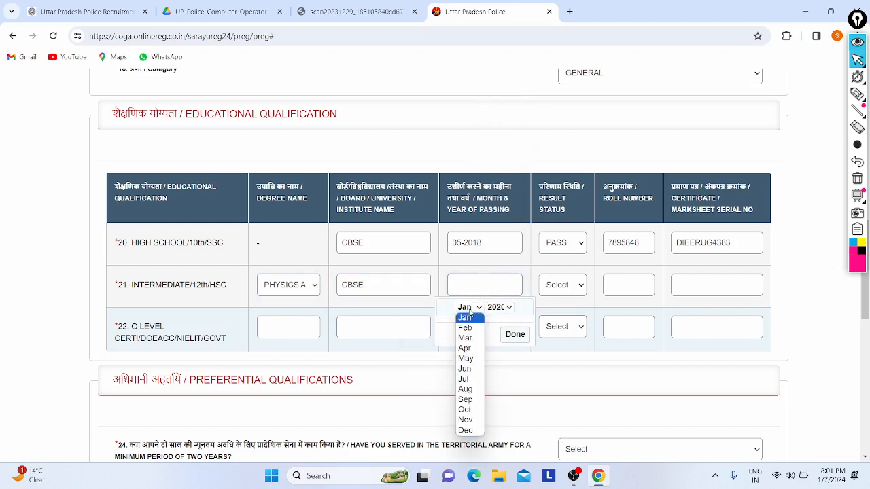
left_click(469, 369)
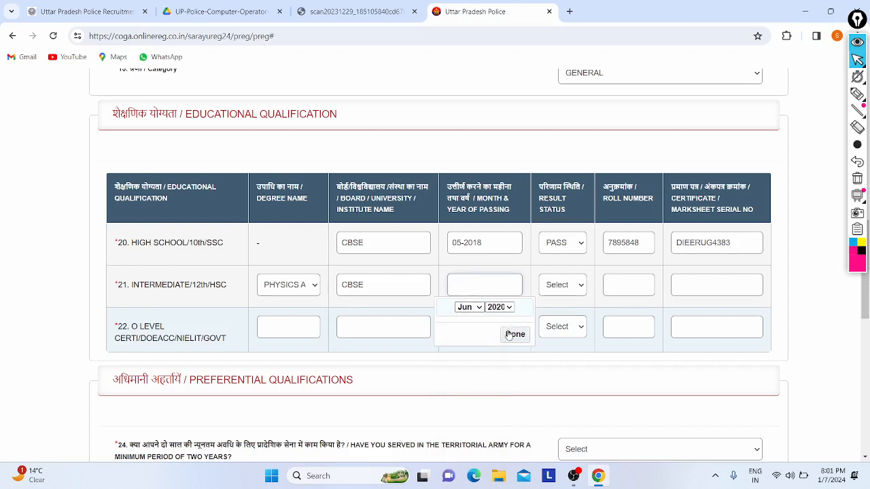
left_click(515, 334)
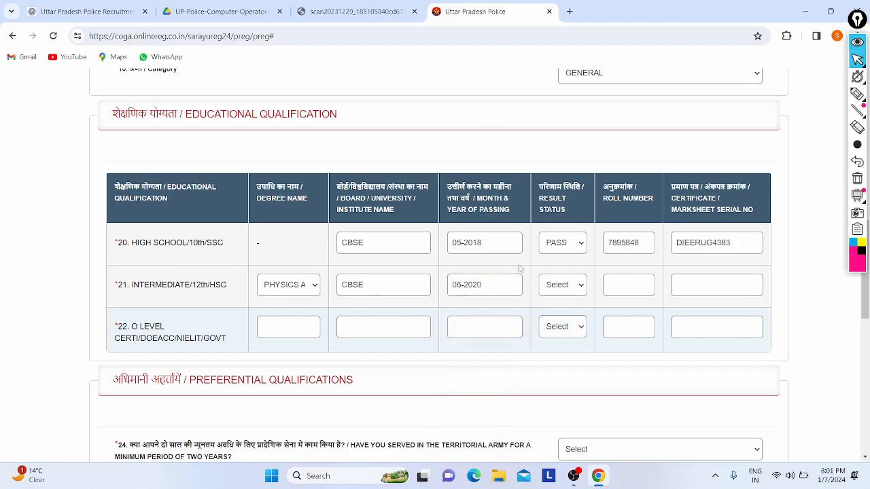
Mark the Intermediate result PASS and enter its roll number and certificate serial number
left_click(564, 286)
left_click(568, 310)
left_click(633, 281)
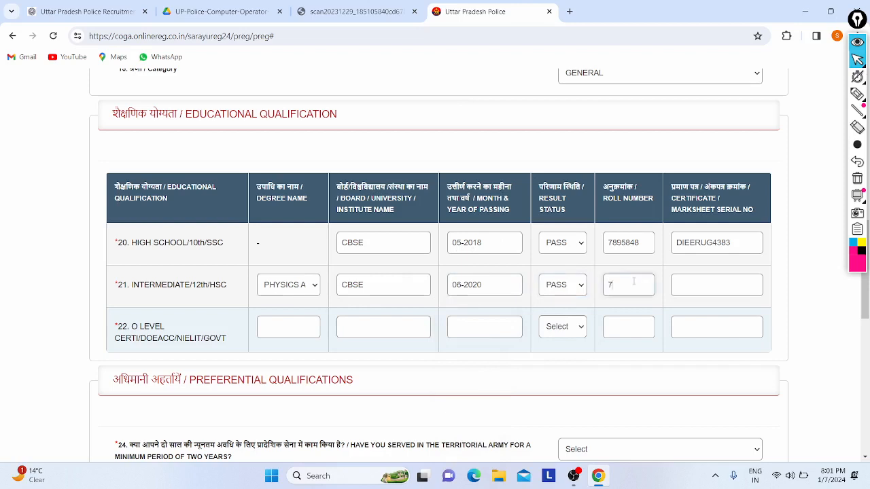
key("Caps_Lock")
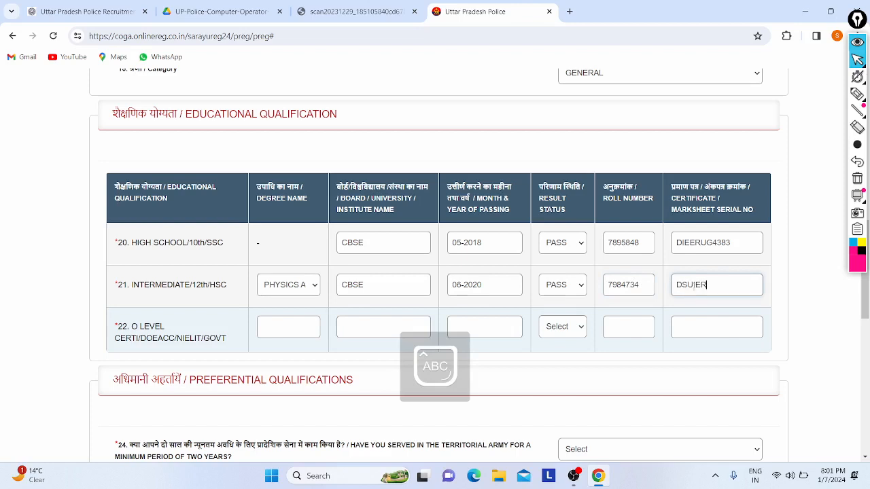
left_click(651, 206)
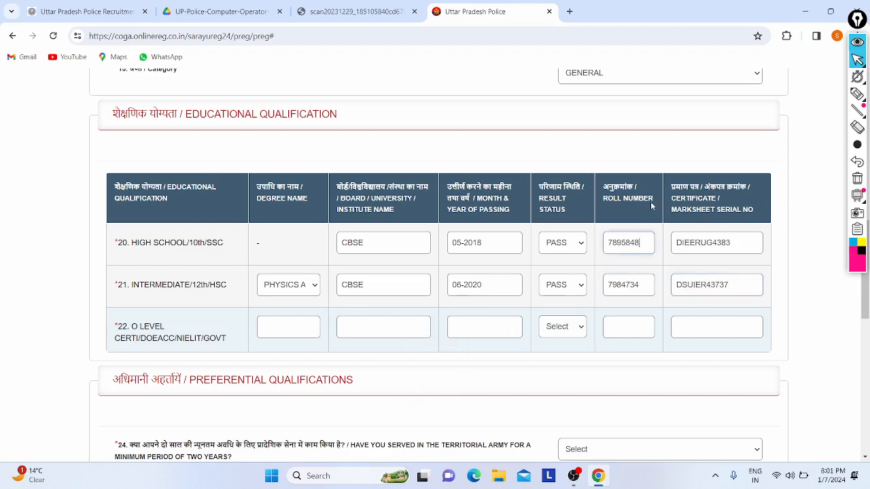
left_click(298, 333)
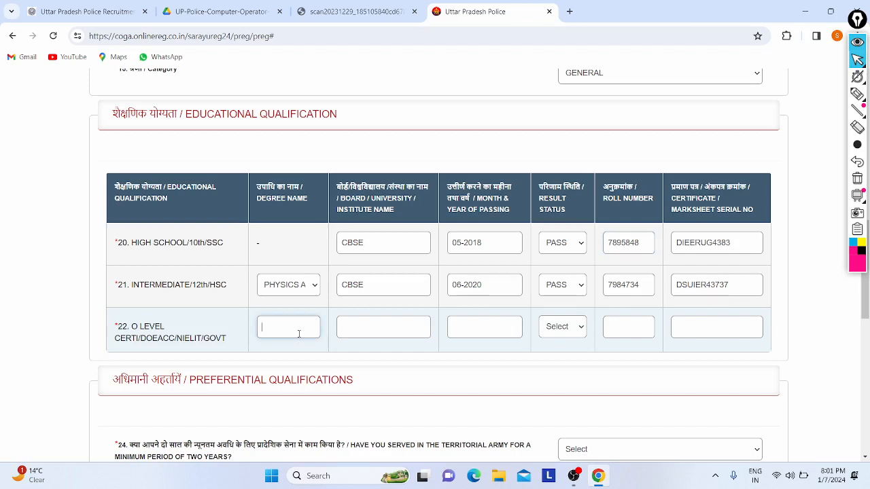
Enter NIELIT as the O Level degree and DU as its board
key("Caps_Lock")
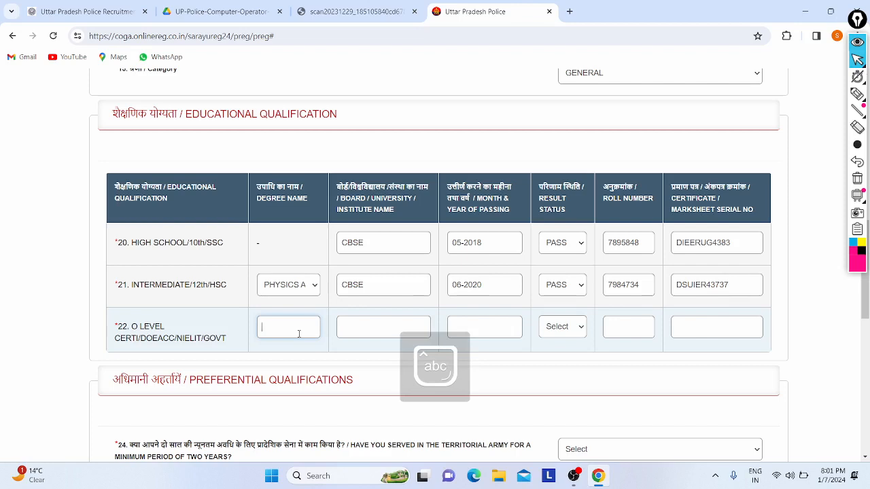
key("Caps_Lock")
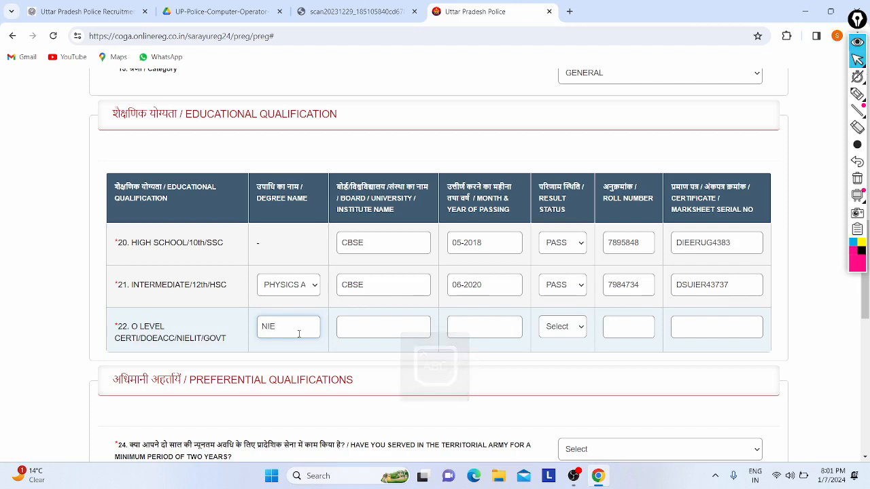
type("LIT")
key("Caps_Lock")
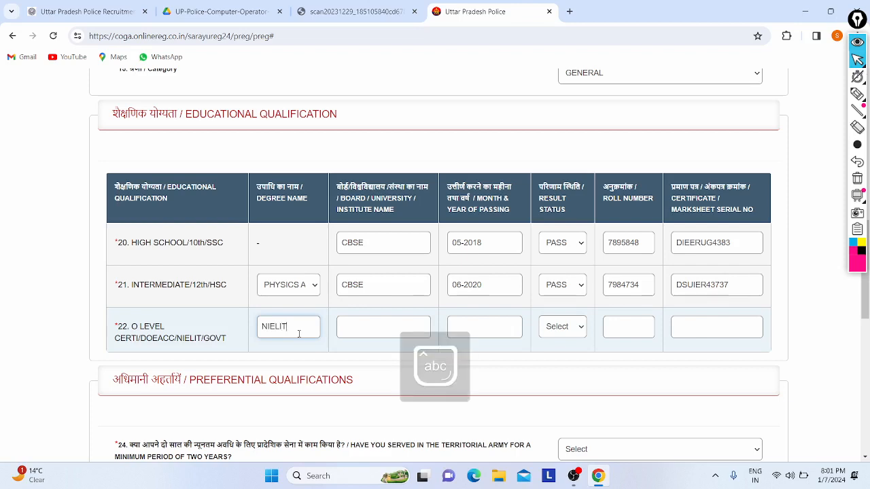
key("Caps_Lock")
type("D")
key("Caps_Lock")
type("u")
key("BackSpace")
key("BackSpace")
left_click(389, 321)
key("Caps_Lock")
type("D")
key("Caps_Lock")
type("UY")
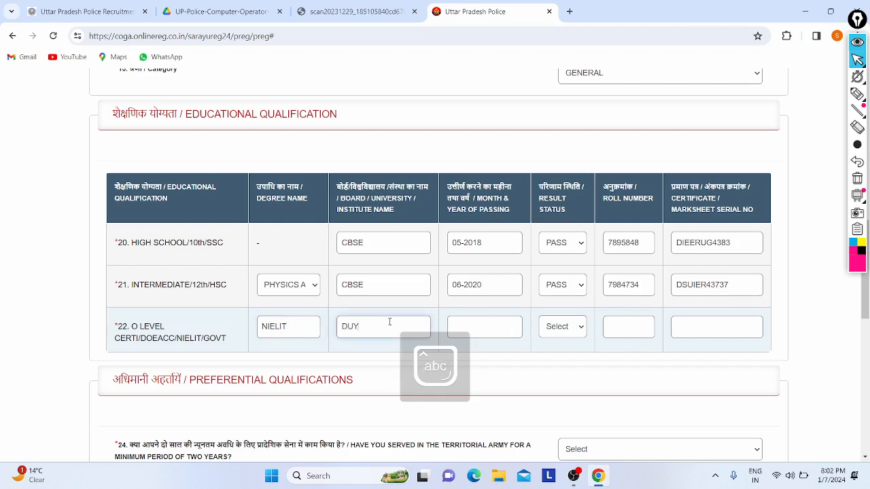
Set the O Level passing date to 06-2022
left_click(484, 326)
left_click(505, 350)
scroll(496, 306, "down", 10)
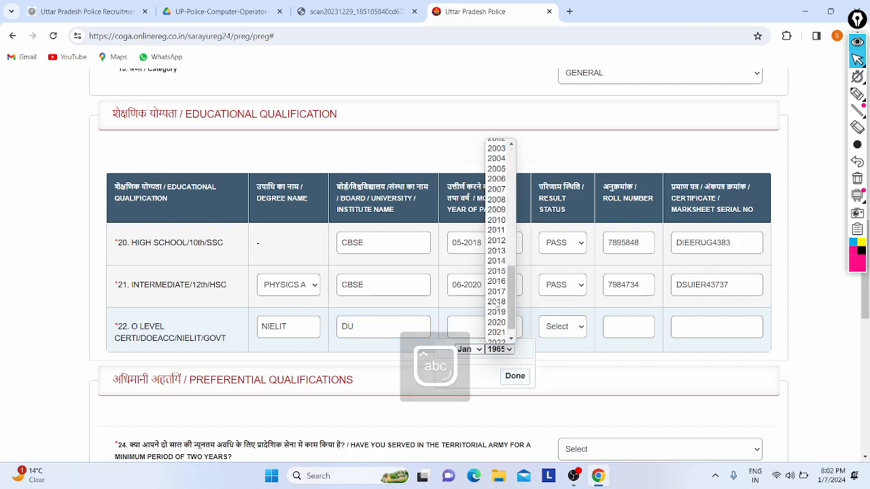
left_click(496, 327)
left_click(470, 348)
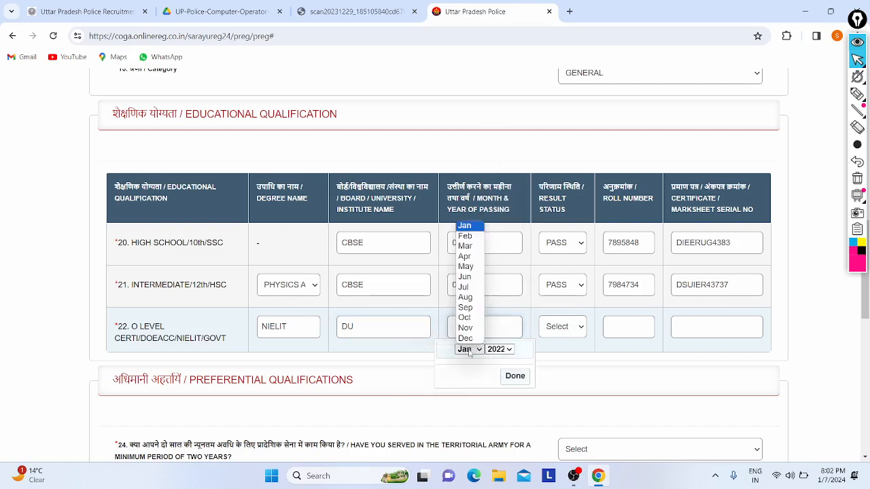
left_click(466, 278)
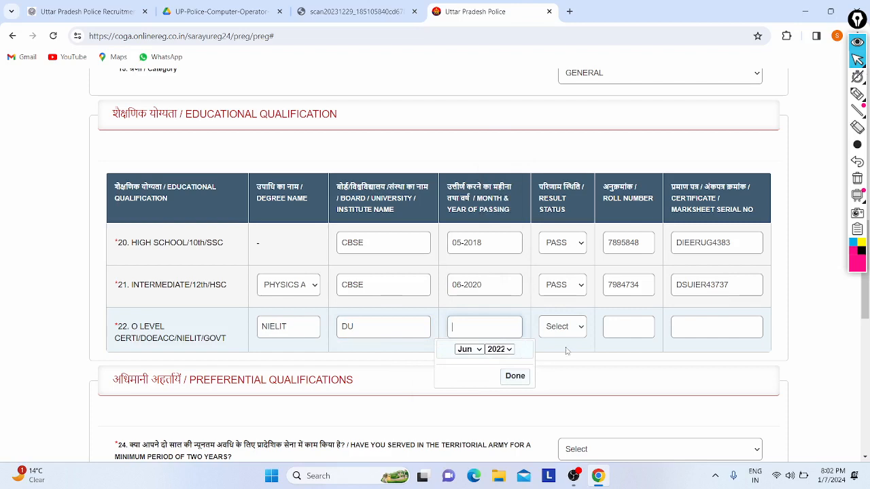
left_click(515, 375)
Mark O Level as PASS, enter its roll and certificate serial numbers, and review the form
left_click(552, 327)
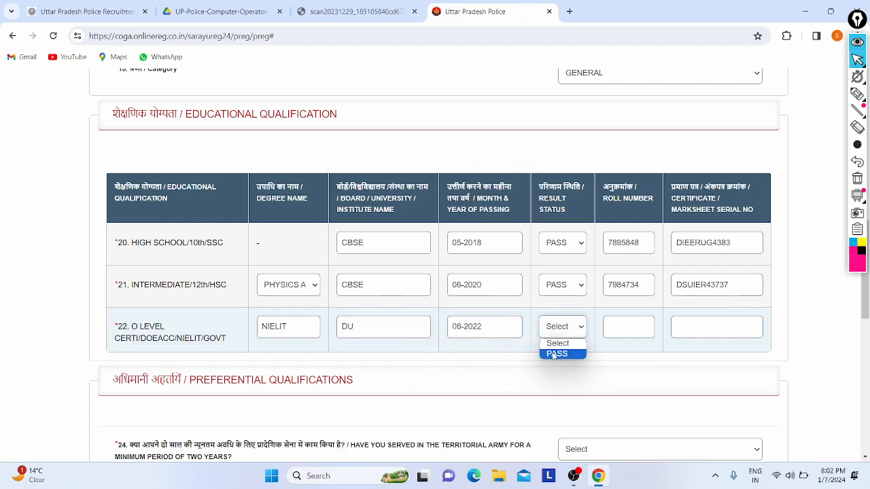
left_click(557, 354)
left_click(624, 332)
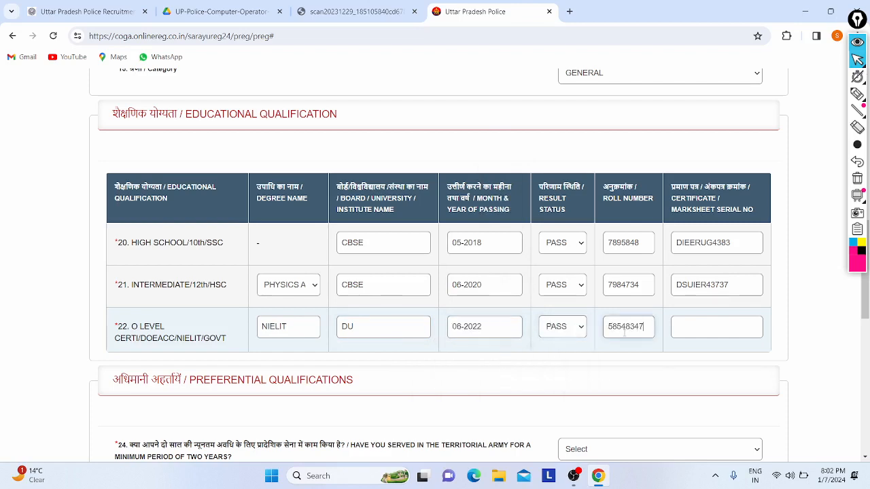
left_click(687, 328)
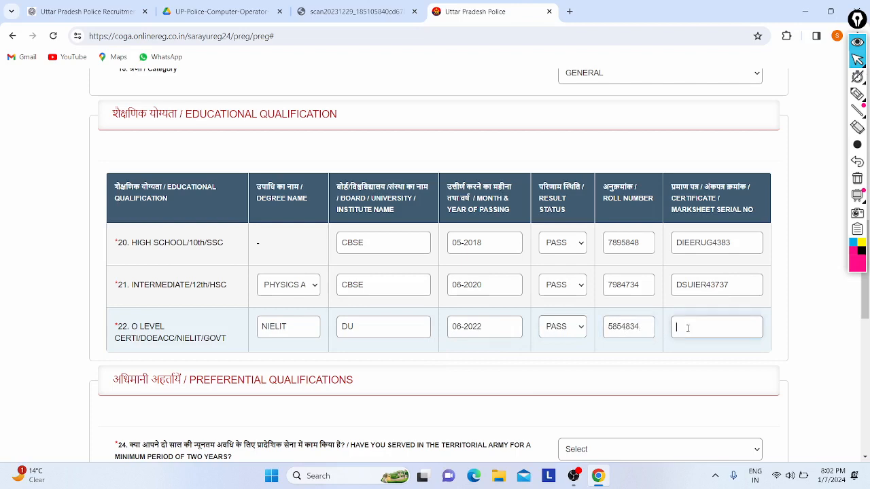
scroll(293, 262, "down", 2)
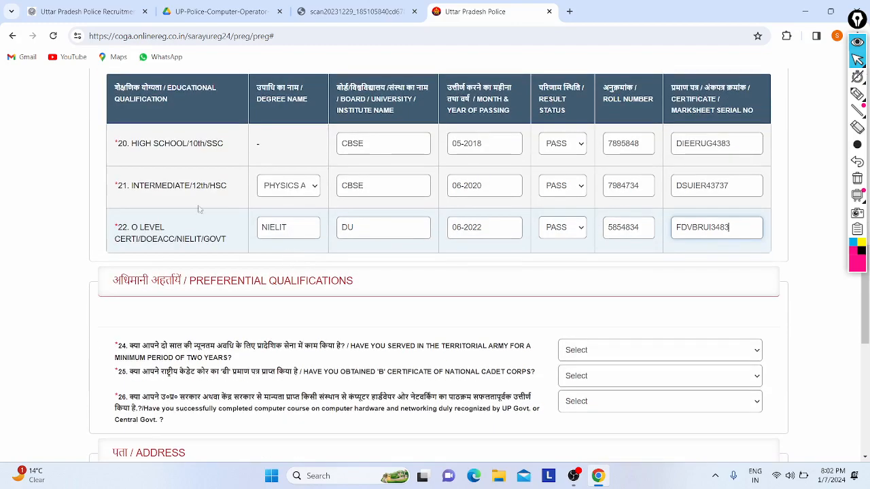
scroll(314, 267, "up", 5)
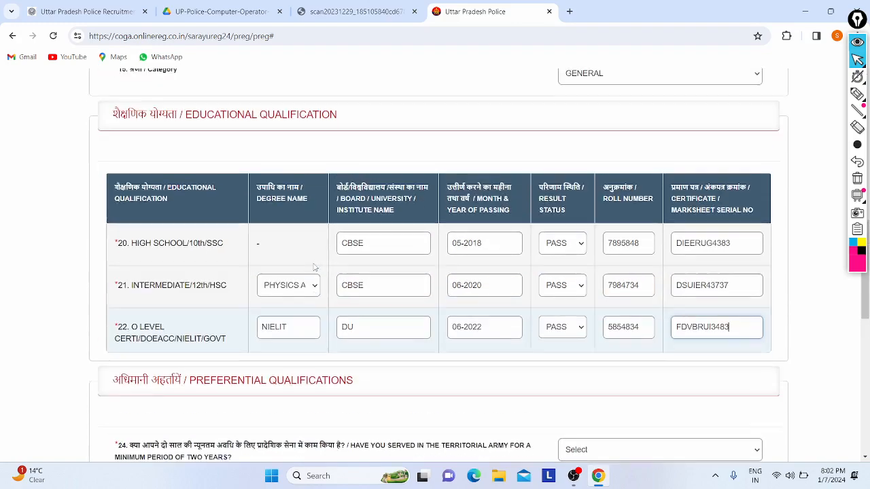
scroll(339, 280, "up", 3)
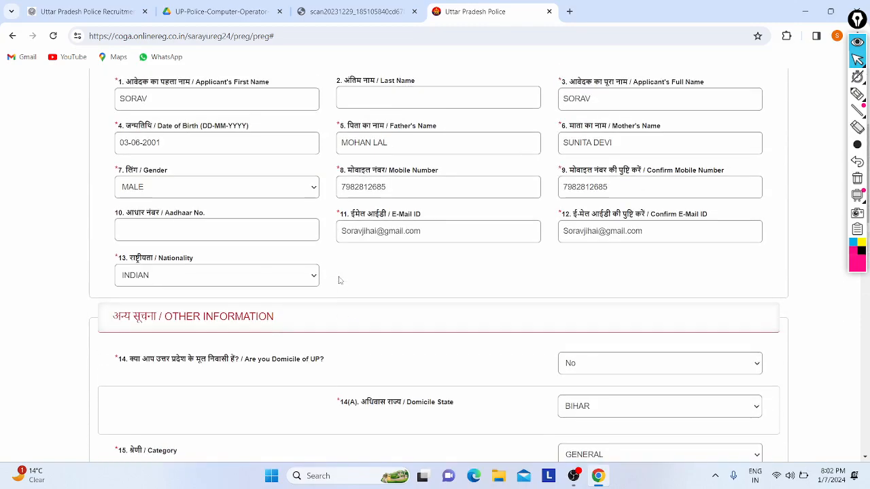
scroll(340, 280, "down", 6)
scroll(340, 280, "down", 4)
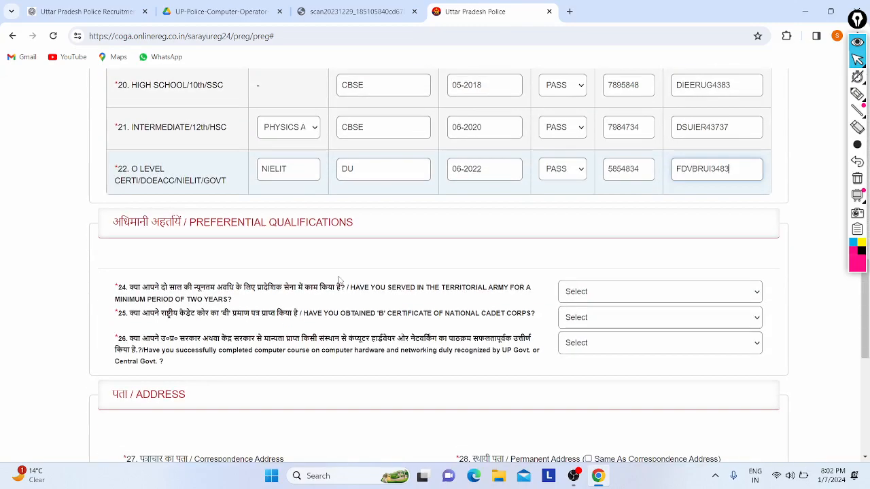
Select No for preferential questions 24, 25 and 26 in the dropdowns
left_click(600, 216)
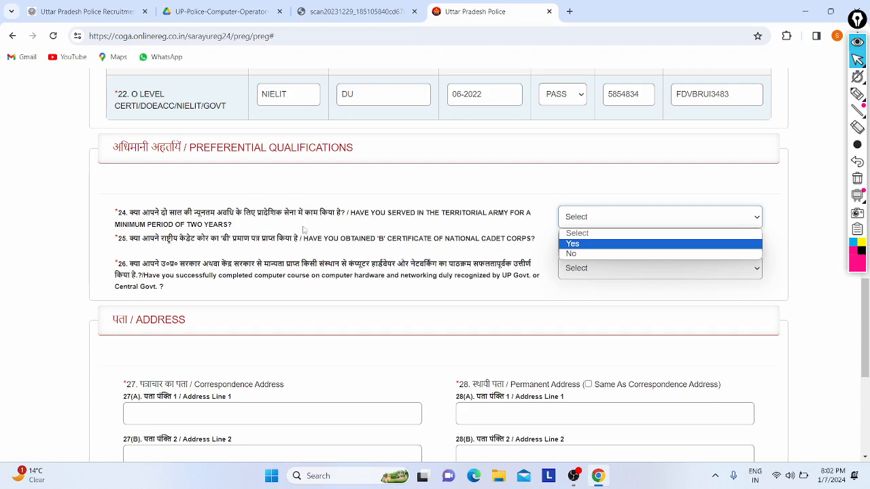
left_click(582, 256)
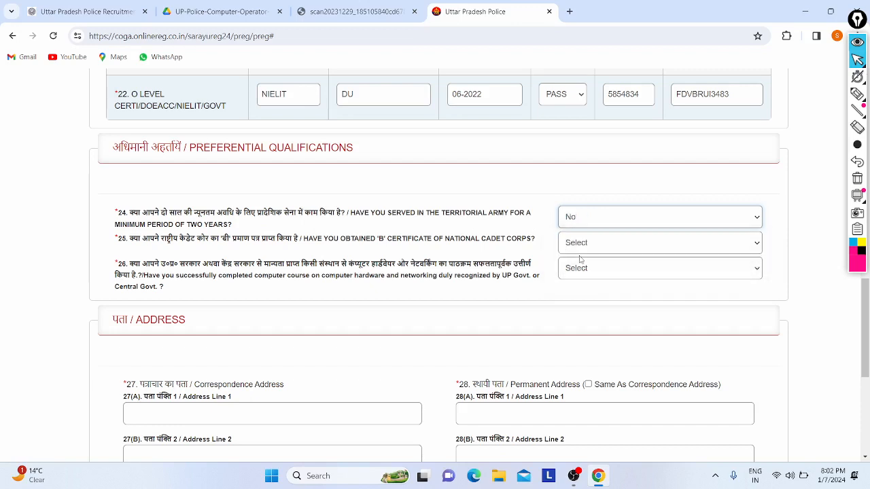
left_click(570, 242)
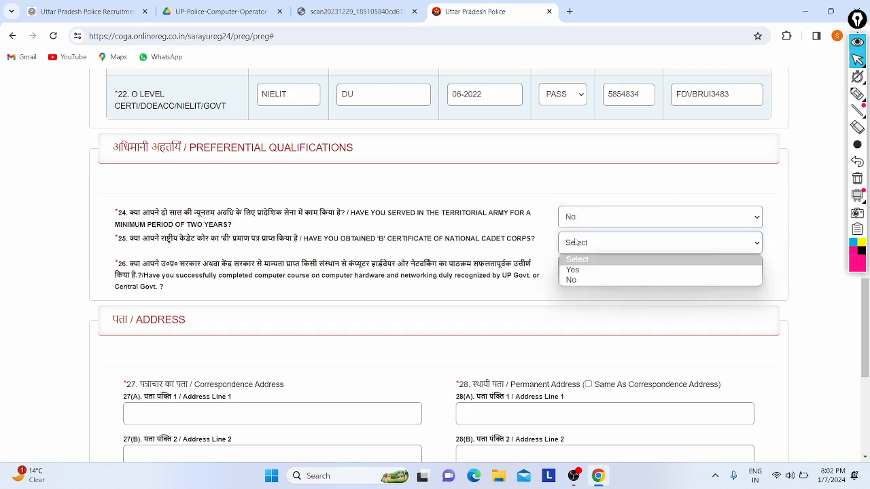
left_click(588, 280)
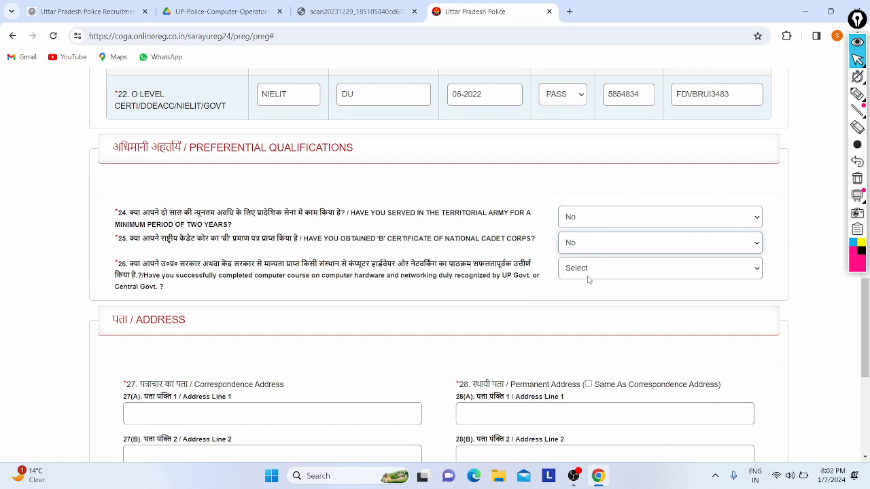
left_click(585, 272)
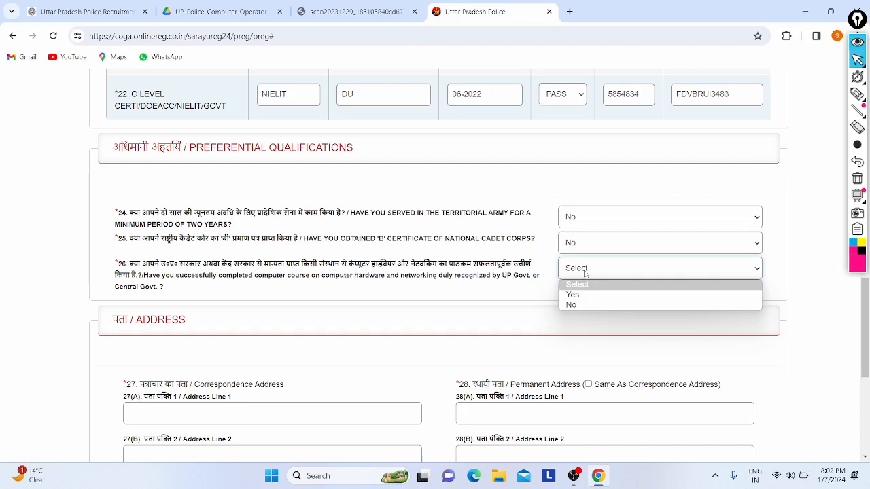
left_click(593, 309)
scroll(515, 266, "down", 3)
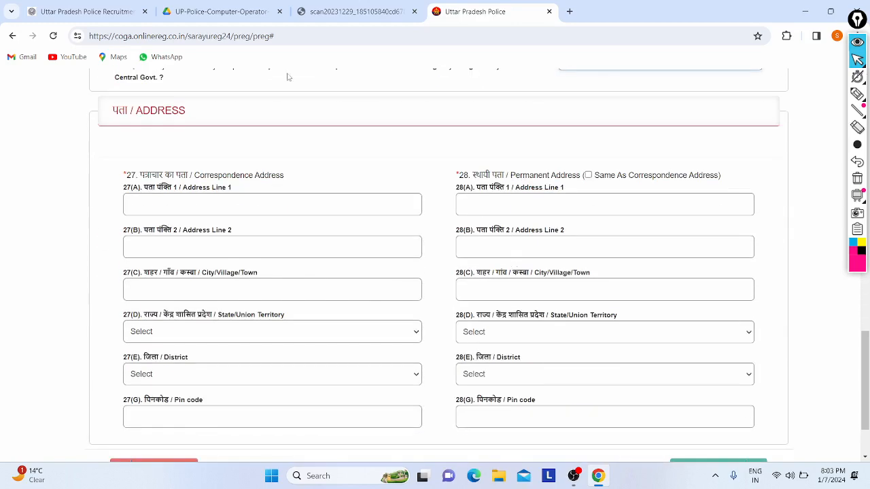
Enter the first correspondence address line and tick 'Same As Correspondence Address'
left_click(221, 205)
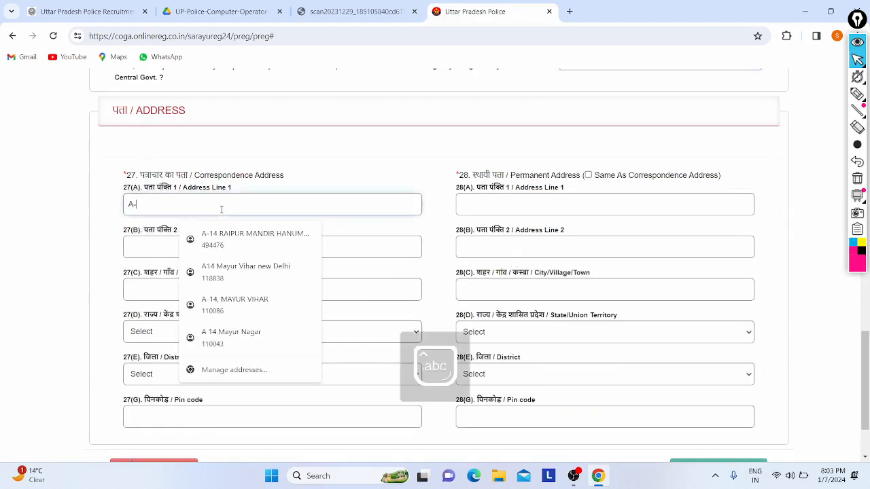
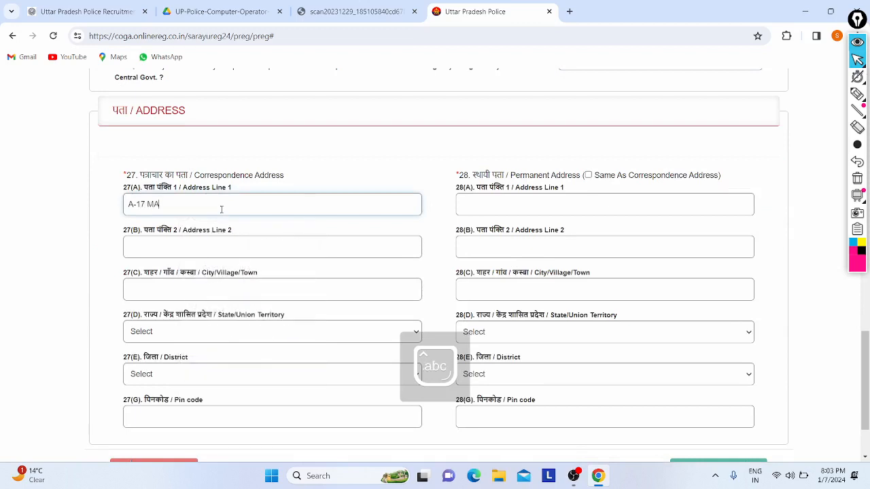
scroll(476, 197, "up", 1)
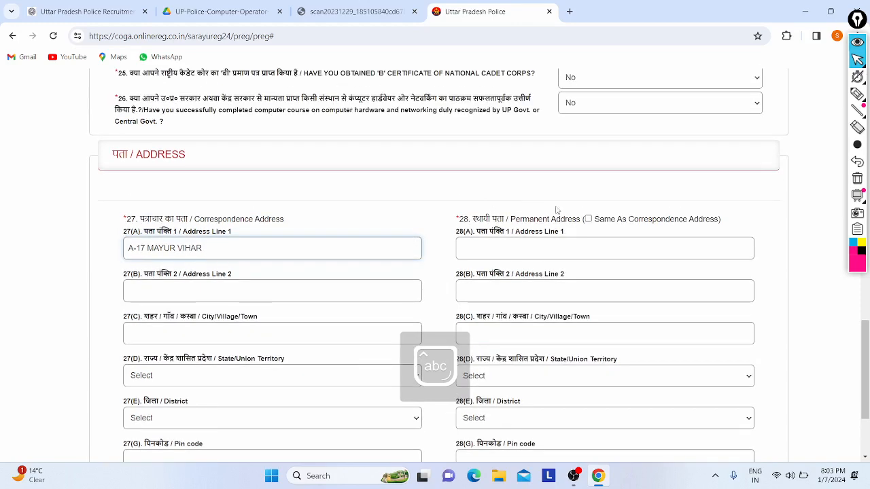
left_click(588, 219)
scroll(349, 224, "down", 1)
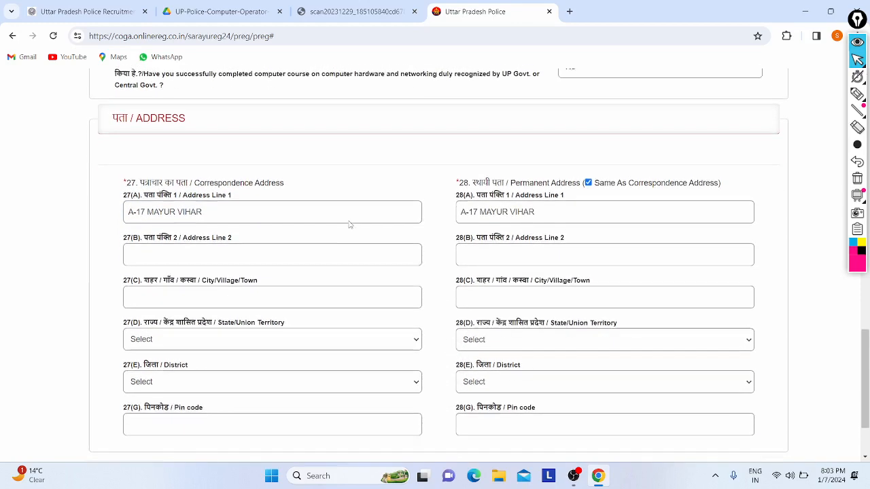
Fill in the correspondence city or town
left_click(217, 248)
scroll(204, 245, "down", 1)
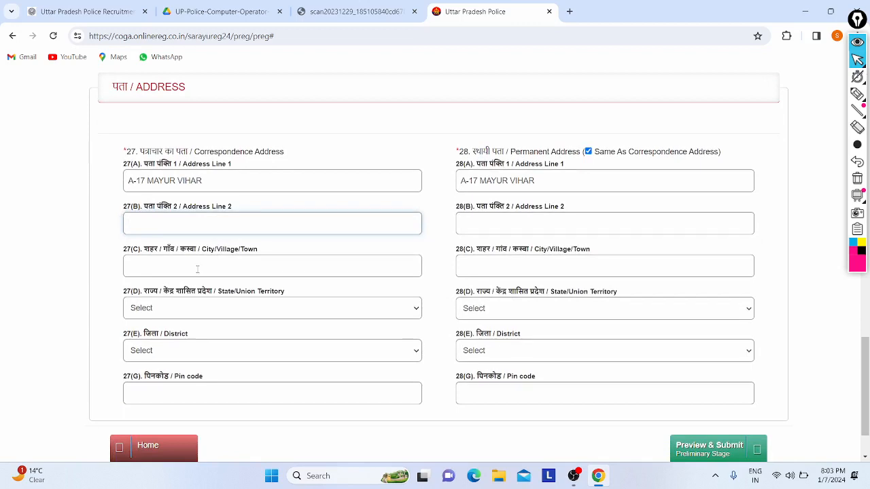
left_click(197, 267)
type("N")
type("S")
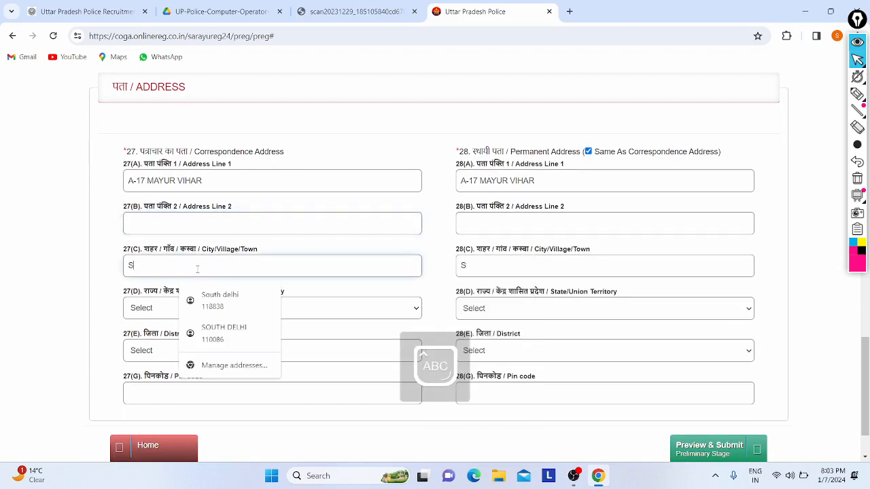
type("OUTH")
key("Caps_Lock")
type("DEL")
key("BackSpace")
key("BackSpace")
key("BackSpace")
key("BackSpace")
key("BackSpace")
key("BackSpace")
key("BackSpace")
key("BackSpace")
key("BackSpace")
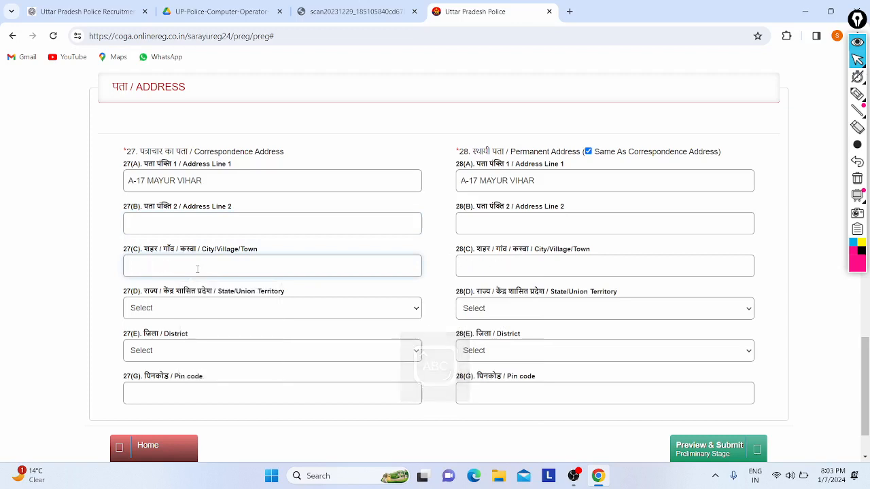
type("P")
key("Caps_Lock")
type("ATNA")
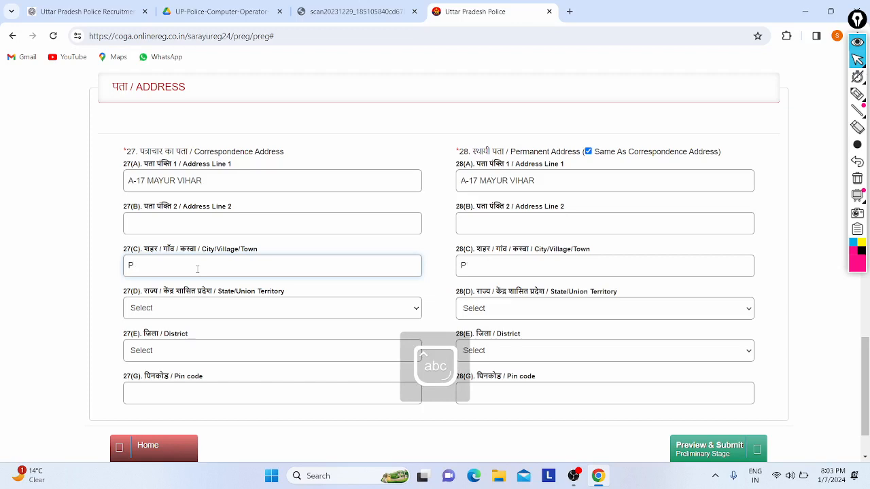
key("Caps_Lock")
type("ROA")
key("Caps_Lock")
type("d")
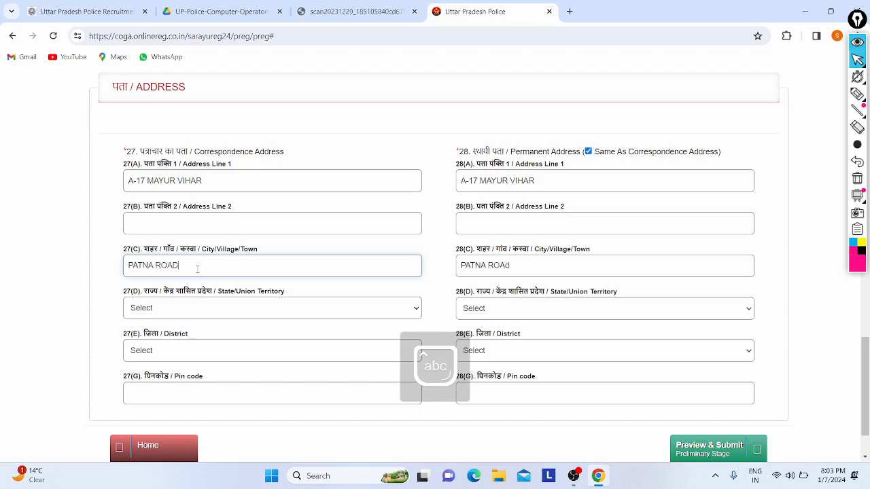
Choose BIHAR as the correspondence State/Union Territory
scroll(380, 279, "down", 1)
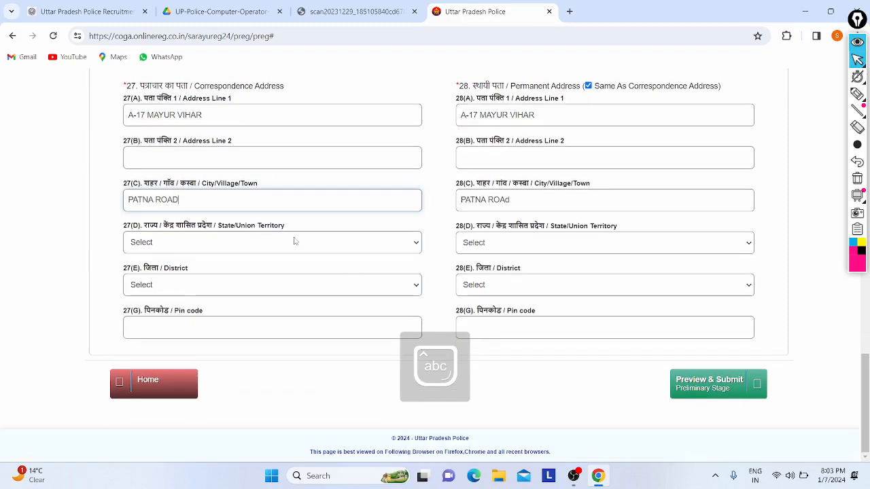
scroll(296, 259, "up", 3)
scroll(302, 279, "up", 4)
scroll(394, 242, "down", 5)
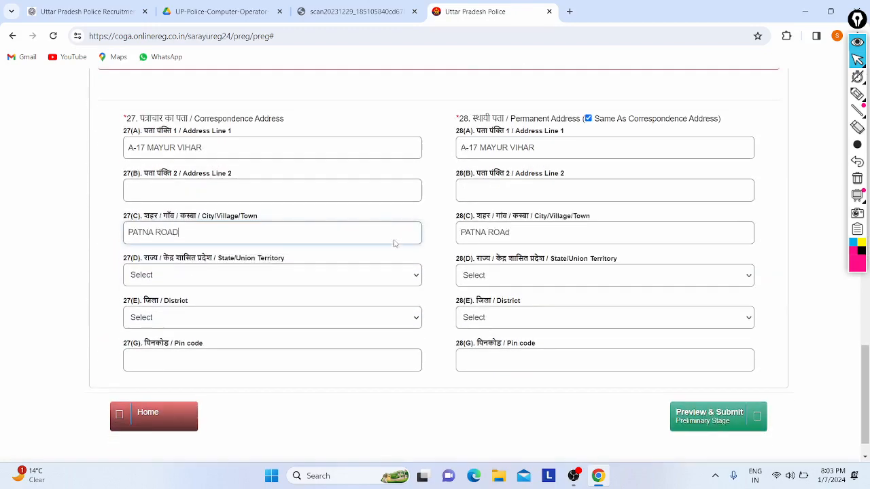
left_click(196, 297)
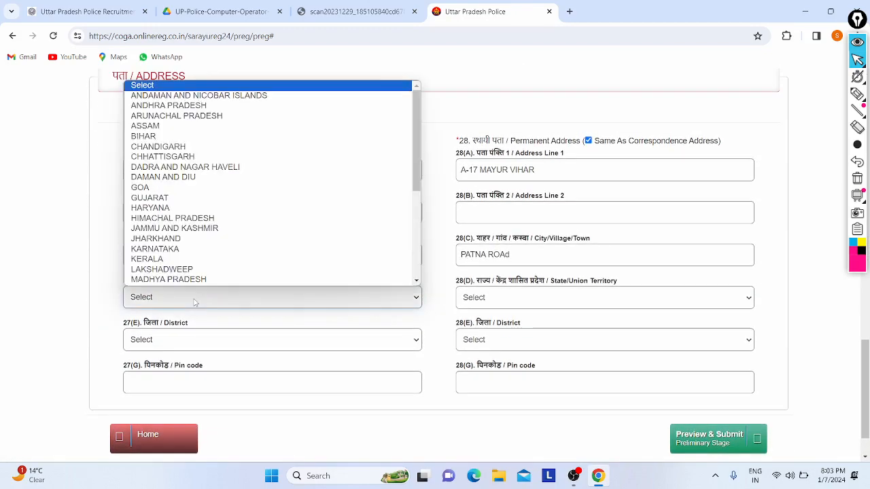
scroll(182, 222, "down", 3)
scroll(181, 222, "down", 2)
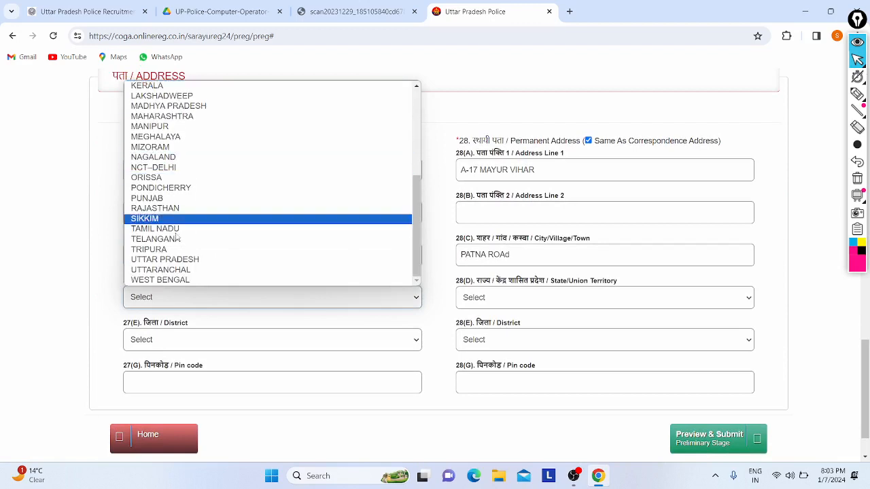
scroll(190, 199, "up", 3)
scroll(166, 154, "up", 1)
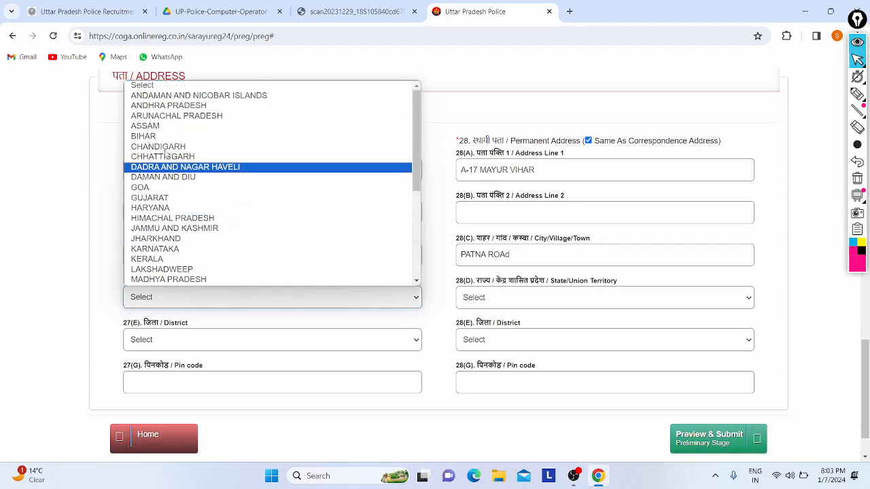
left_click(156, 135)
scroll(310, 355, "down", 1)
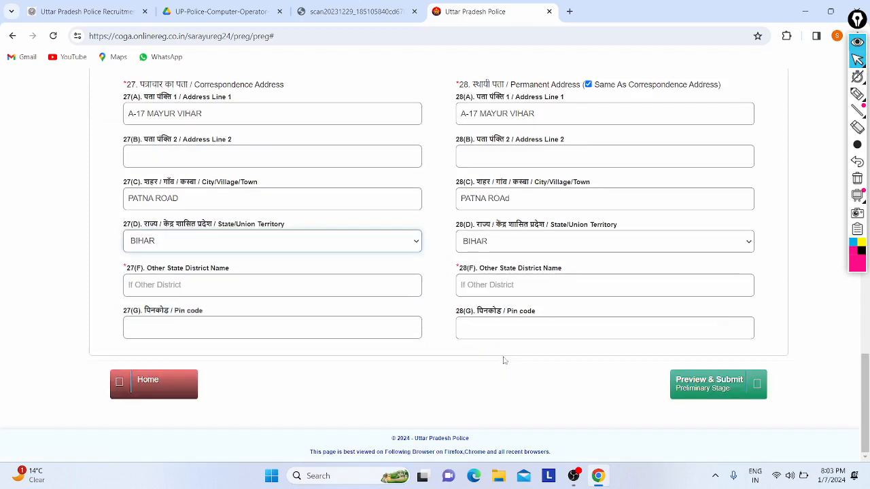
Enter the district and pin code, then send the form to Preview & Submit (Preliminary Stage)
left_click(325, 288)
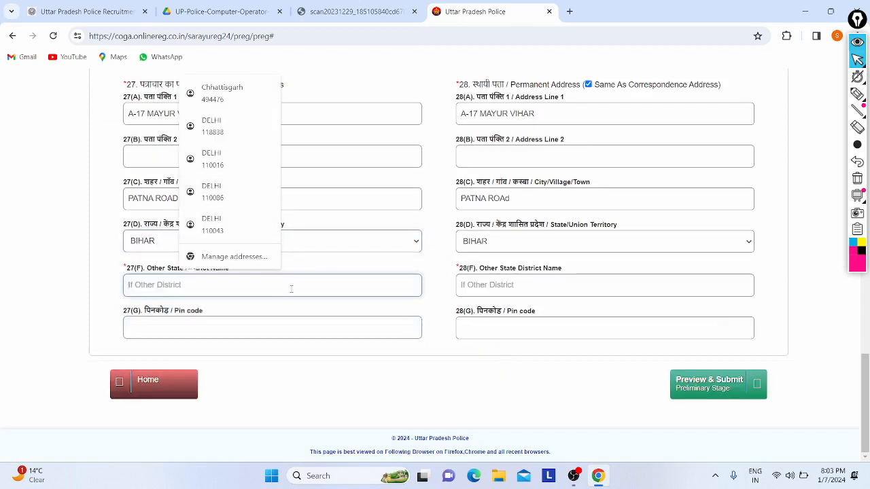
type("PA")
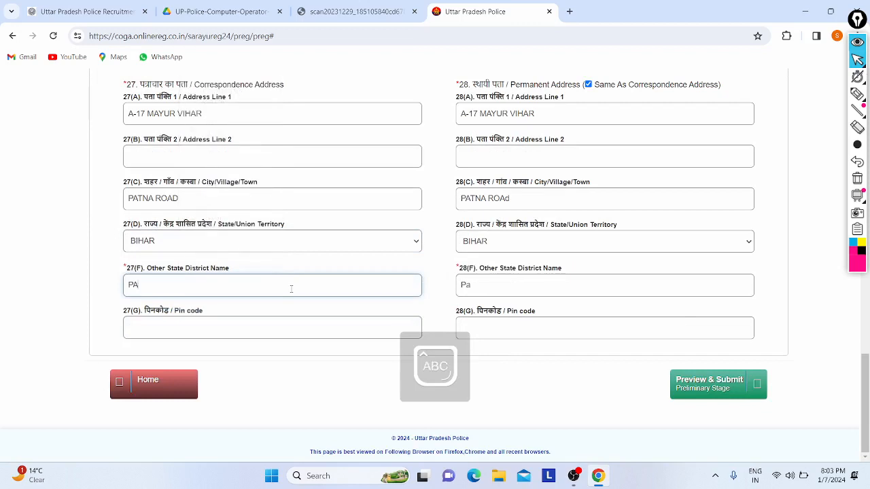
type("TNA")
left_click(313, 332)
left_click(313, 333)
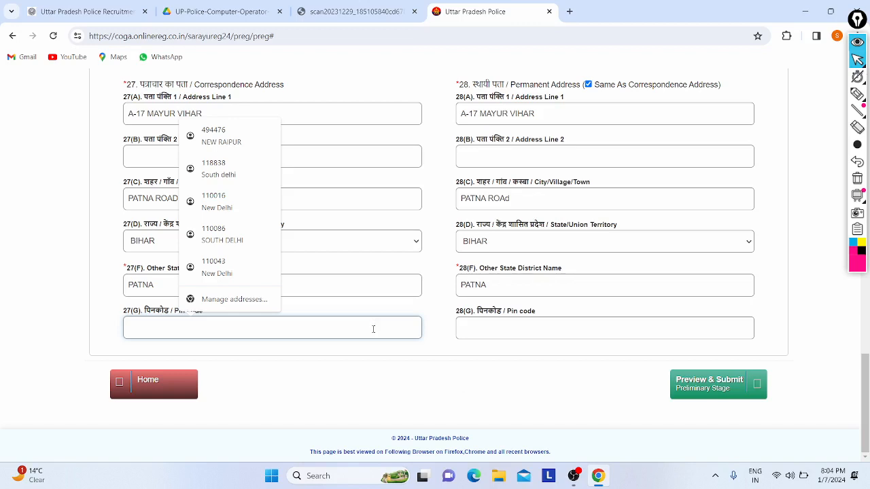
type("80")
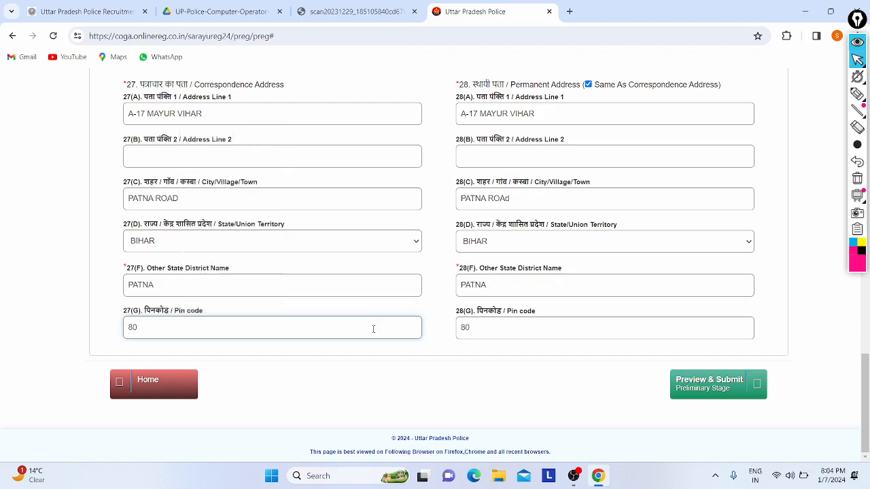
type("3109")
left_click(707, 379)
scroll(451, 218, "down", 5)
scroll(446, 223, "up", 5)
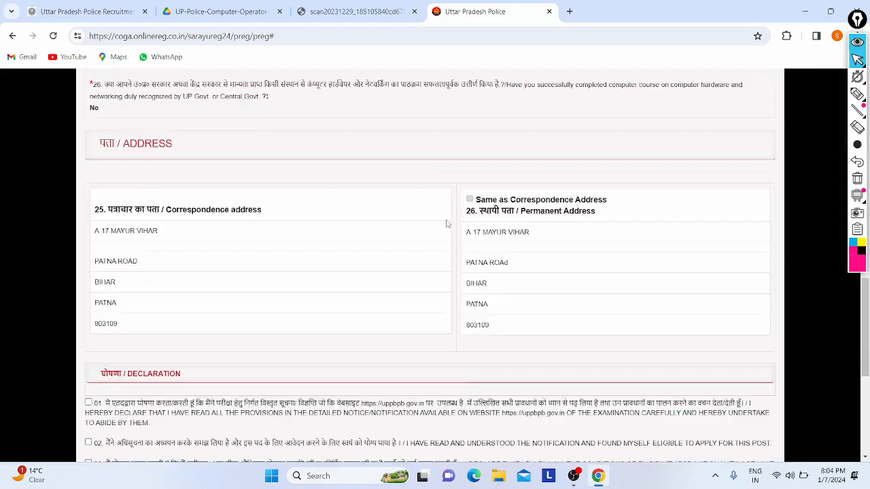
scroll(364, 289, "down", 15)
scroll(415, 369, "up", 15)
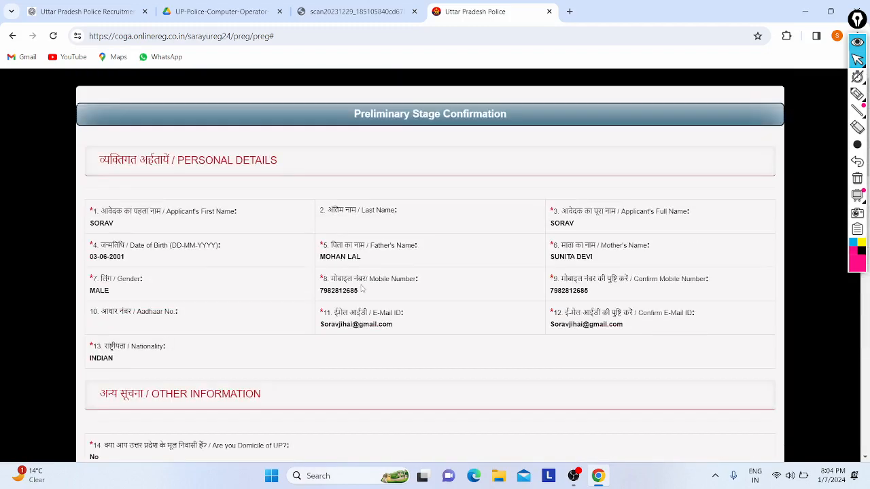
scroll(252, 295, "down", 1)
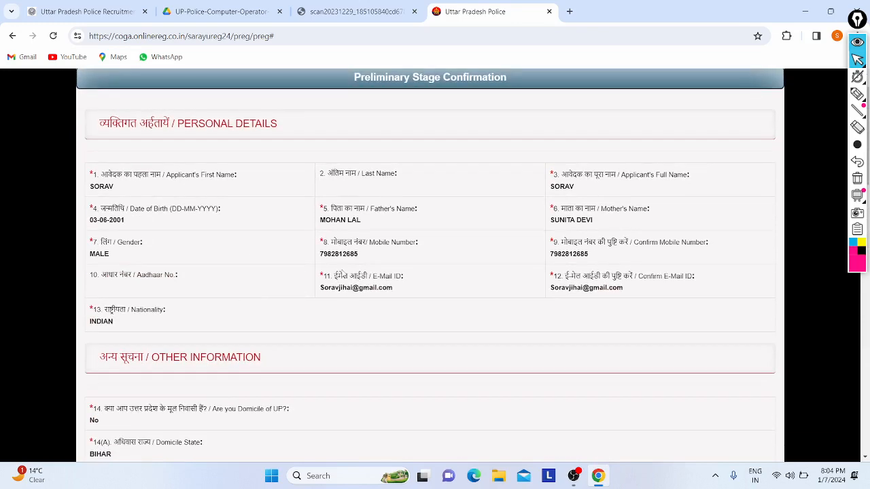
scroll(343, 274, "down", 1)
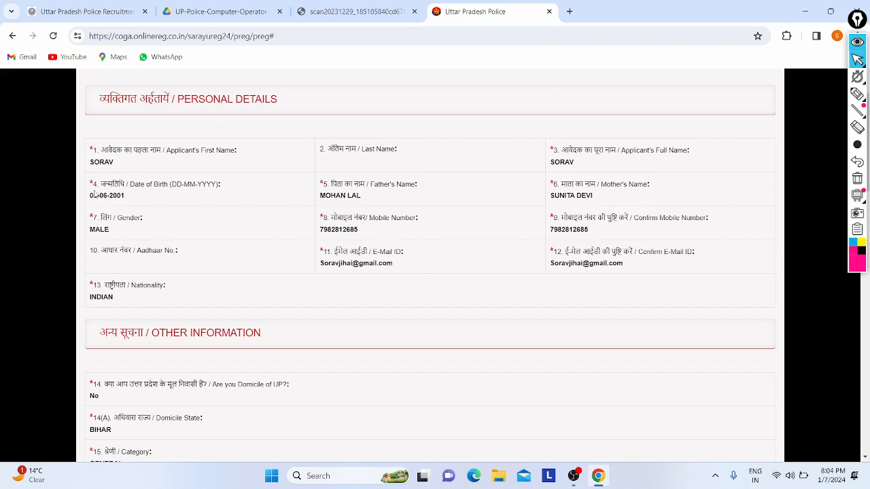
left_click_drag(100, 197, 140, 198)
left_click(189, 199)
left_click_drag(89, 196, 159, 195)
left_click(159, 195)
scroll(159, 195, "down", 1)
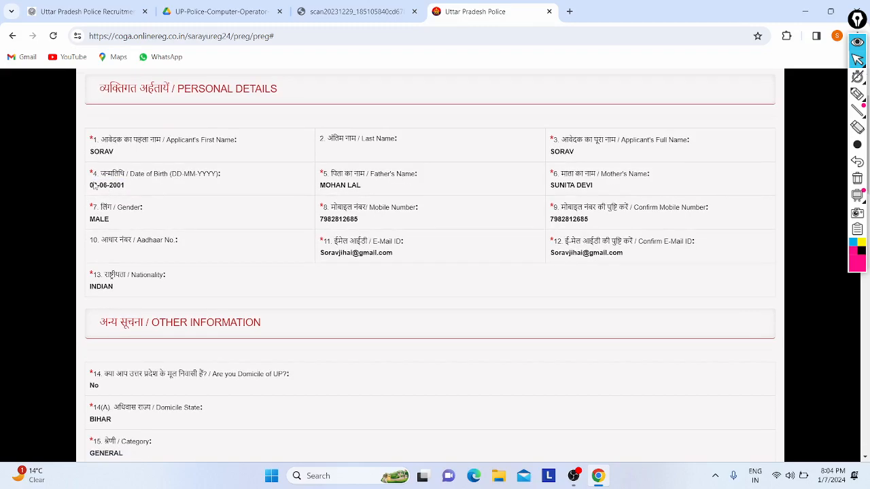
scroll(216, 214, "down", 15)
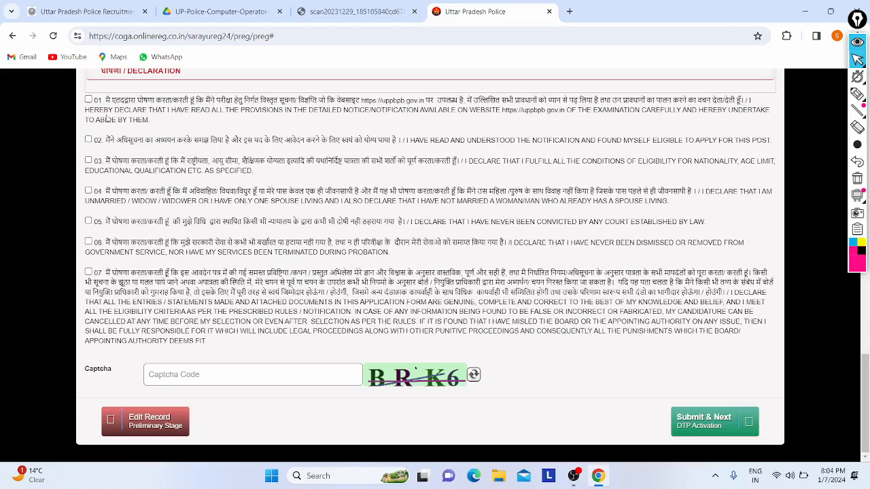
Tick declaration checkboxes 01 through 07
left_click(88, 100)
left_click(88, 139)
left_click(89, 161)
left_click(88, 191)
left_click(89, 221)
left_click(88, 241)
left_click(88, 272)
Type the captcha code and submit for OTP activation with Submit & Next
left_click(199, 374)
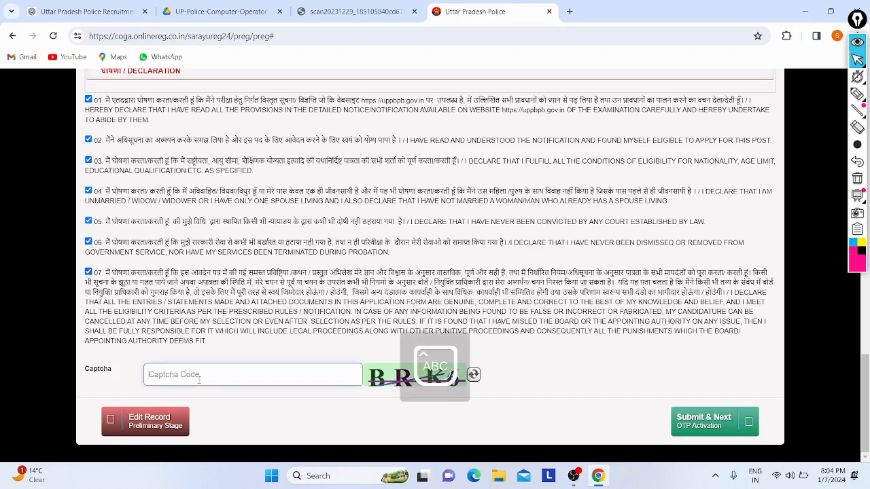
type("Br")
left_click(540, 383)
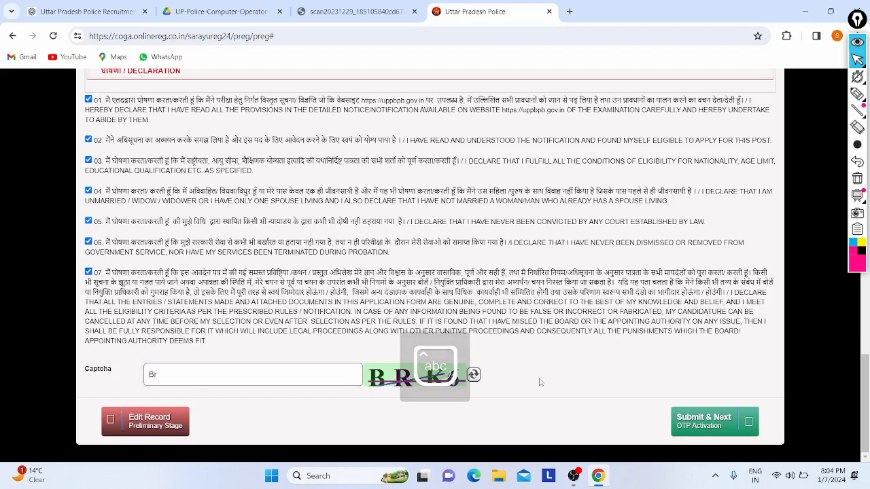
left_click(305, 373)
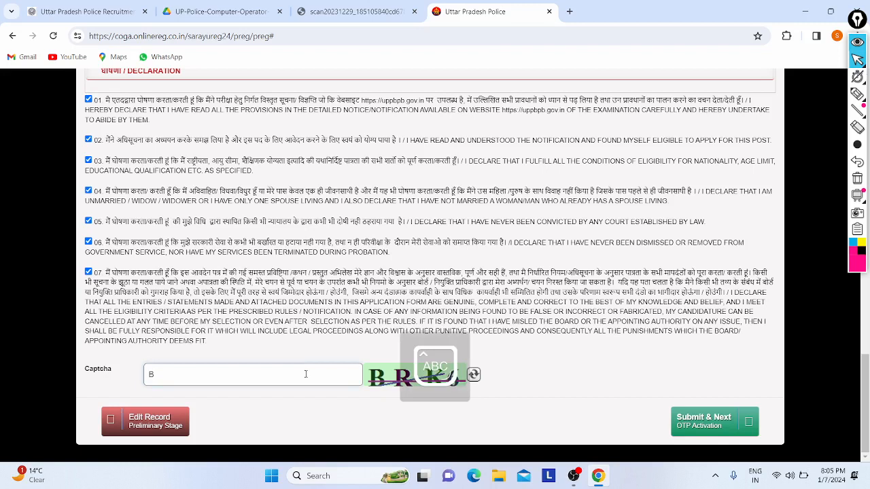
key("BackSpace")
type("RK6")
left_click(517, 374)
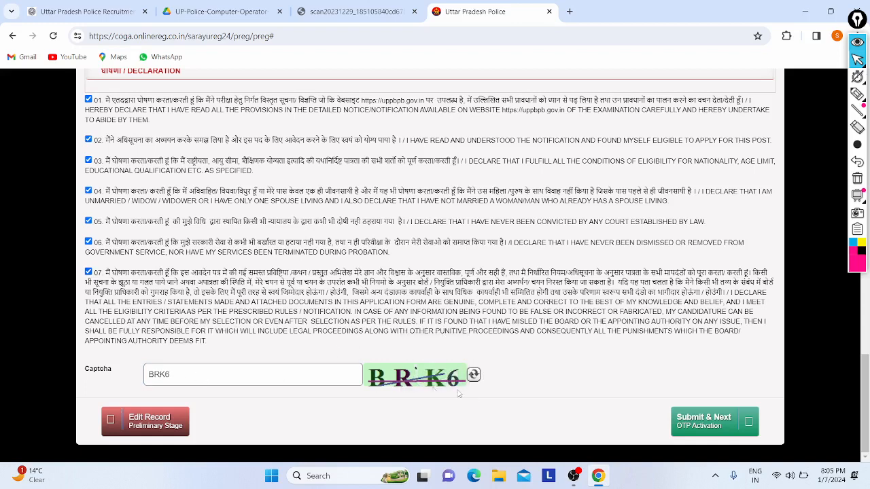
left_click(723, 422)
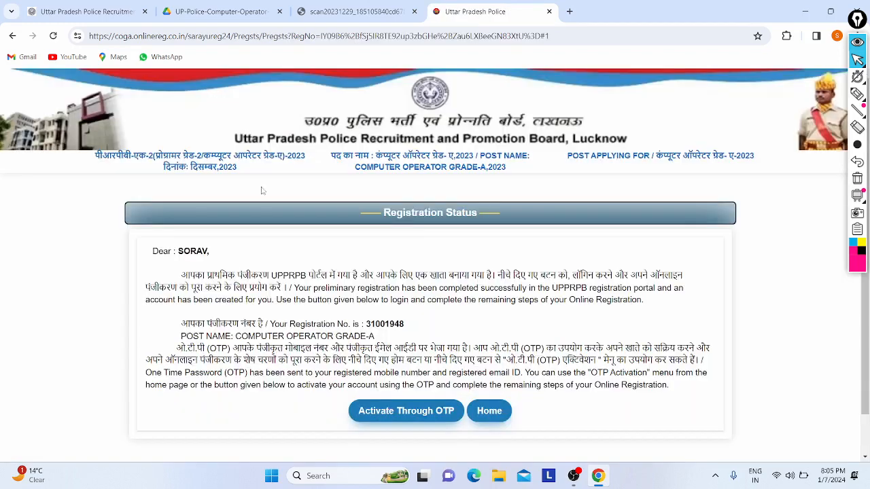
Review the registration number and success message, then go to Activate Through OTP
scroll(324, 218, "down", 1)
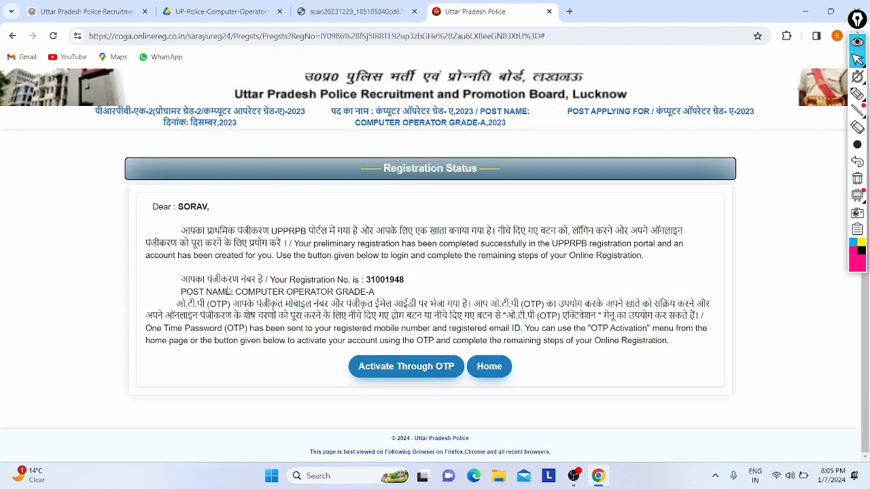
left_click_drag(264, 280, 364, 270)
left_click(364, 271)
left_click_drag(462, 235, 609, 243)
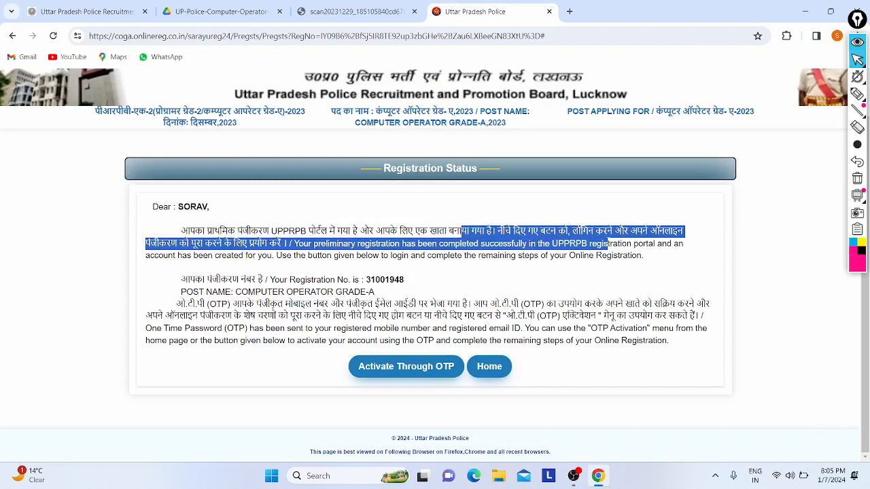
left_click(608, 245)
left_click_drag(315, 280, 373, 281)
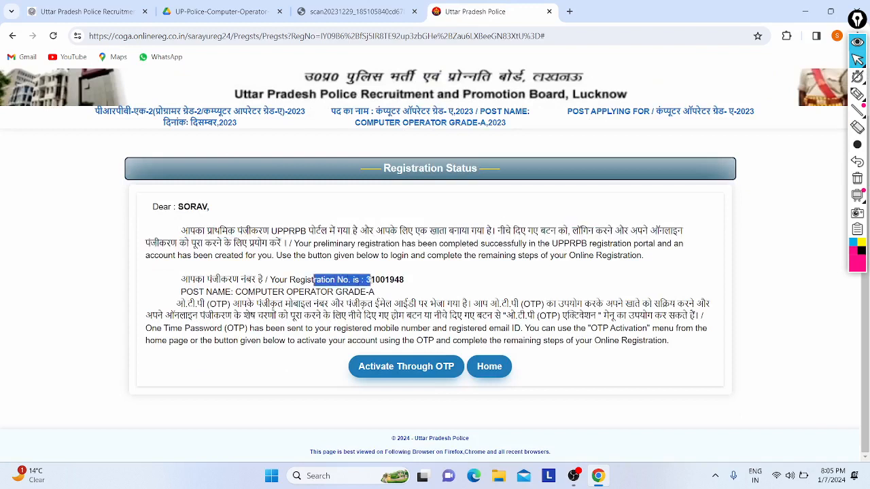
left_click(374, 280)
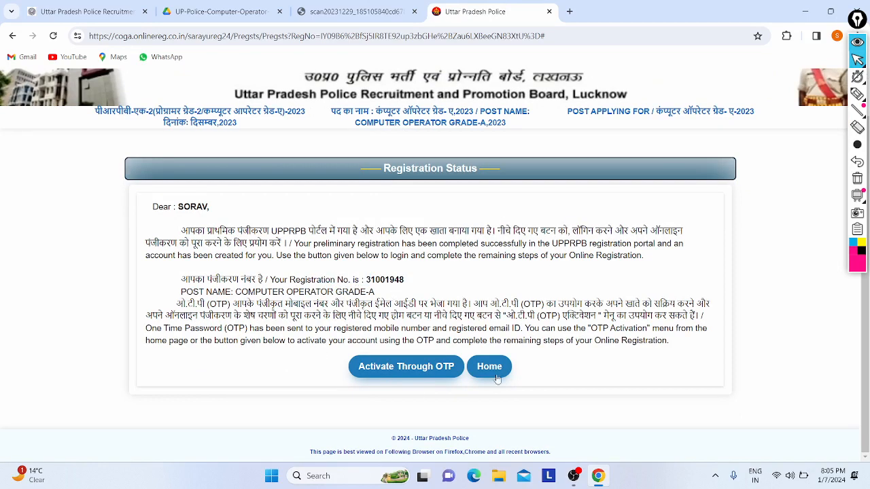
left_click(410, 371)
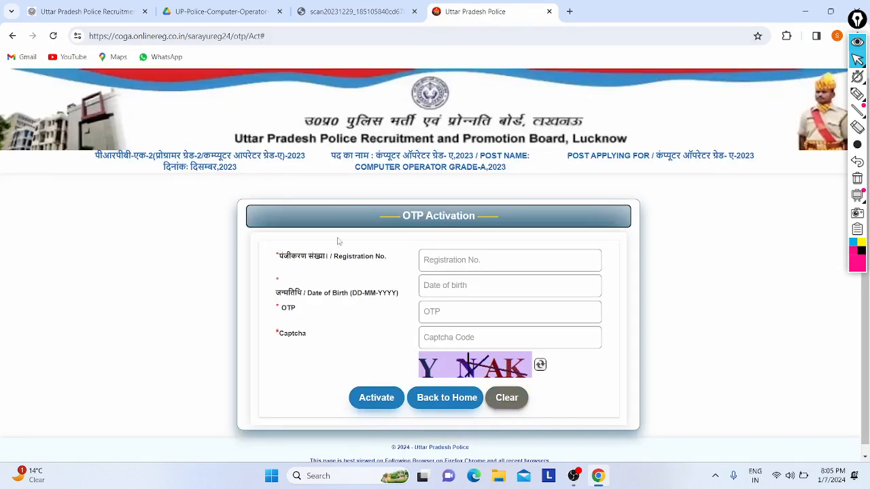
Enter the registration number and pick the date of birth in the calendar
left_click(449, 252)
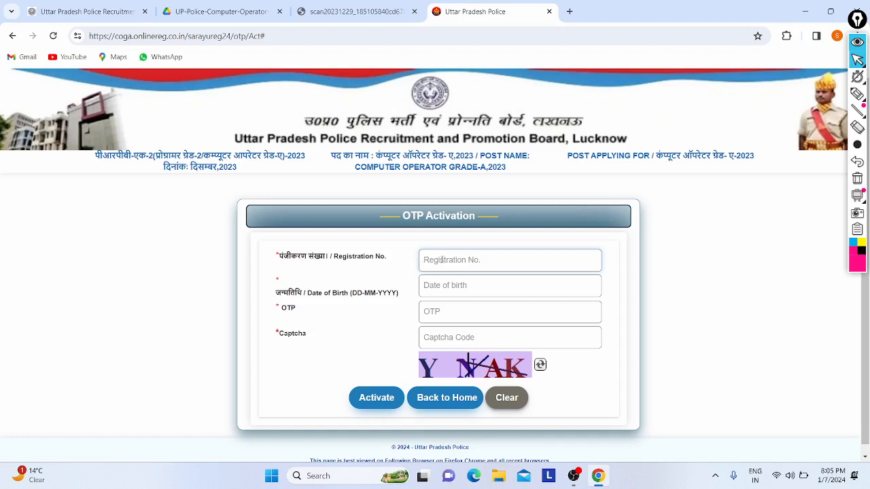
left_click(446, 279)
left_click(490, 307)
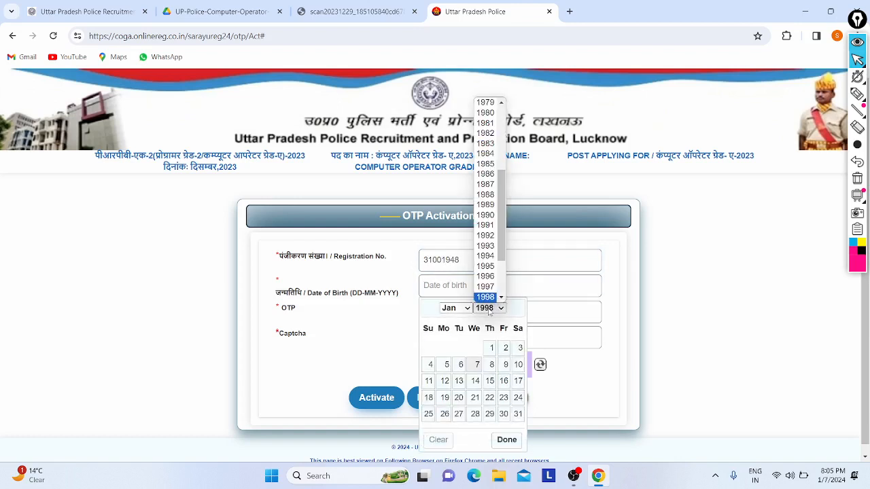
scroll(498, 281, "down", 3)
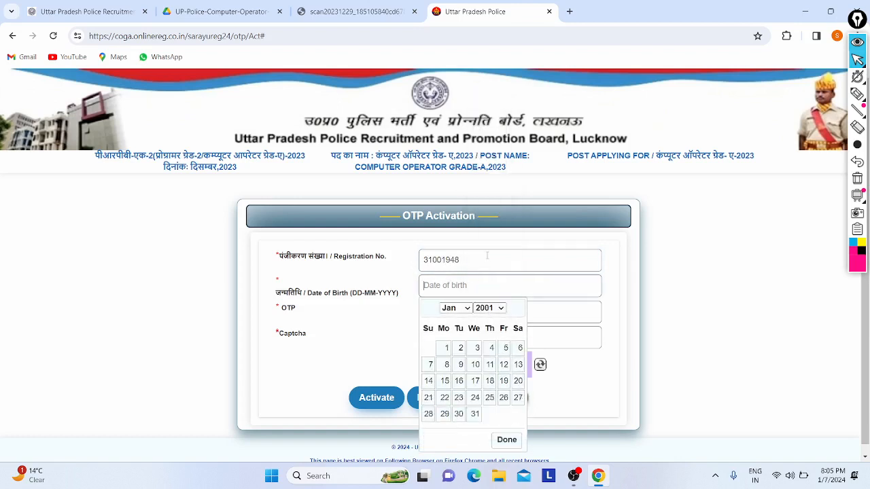
left_click(485, 259)
left_click(457, 311)
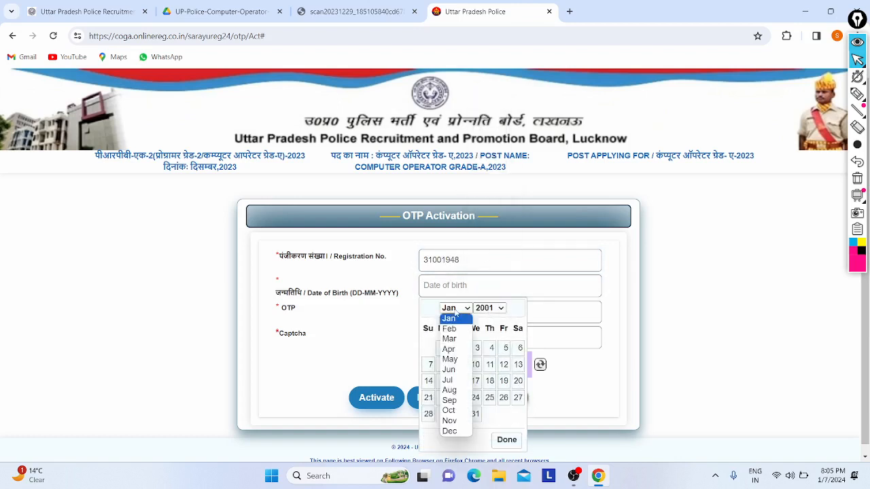
left_click(454, 371)
left_click(430, 365)
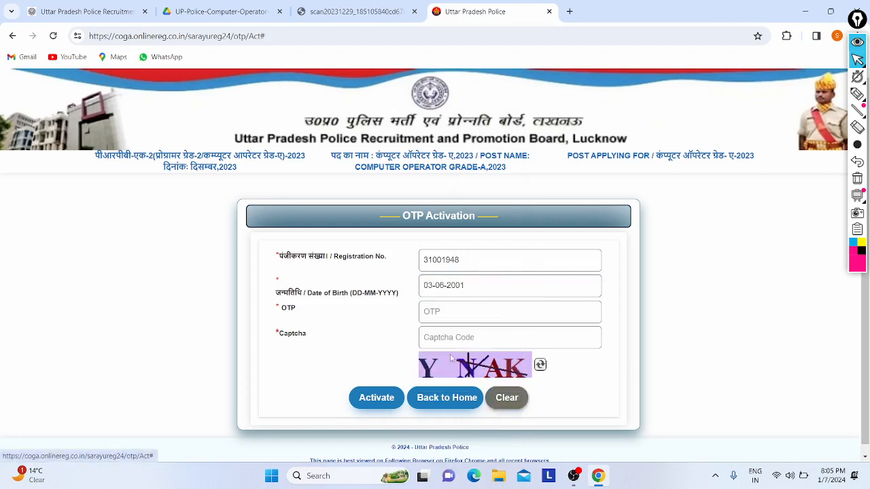
Enter the received OTP and the captcha, then activate the registration
left_click(451, 317)
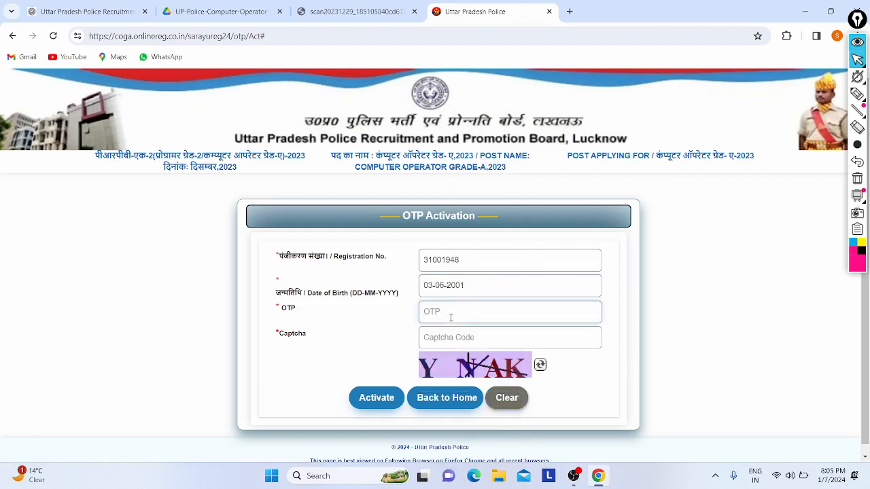
left_click(444, 341)
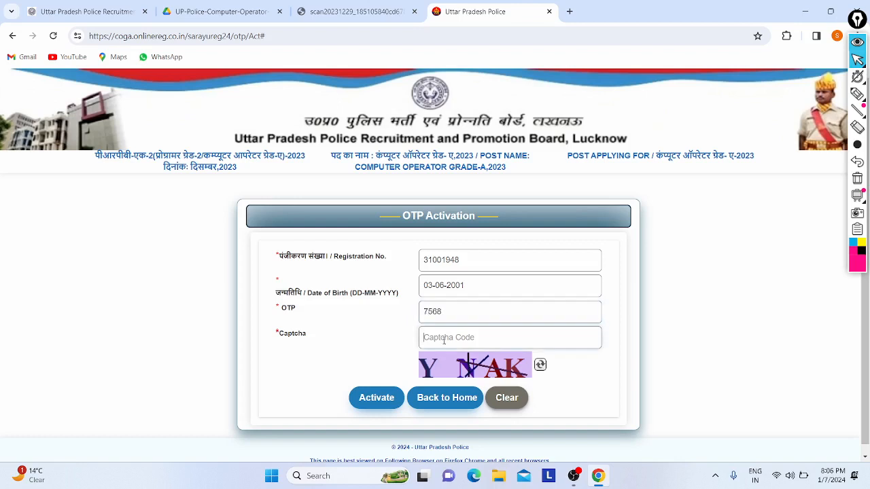
key("Caps_Lock")
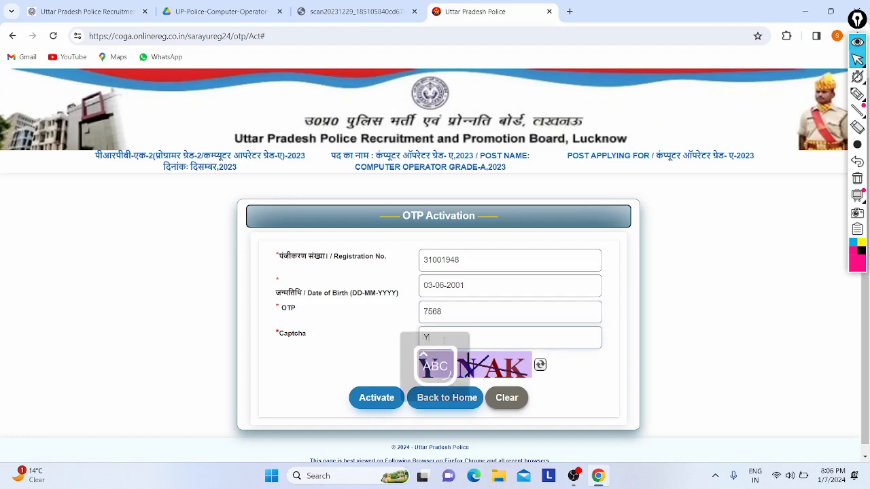
key("Caps_Lock")
left_click(318, 353)
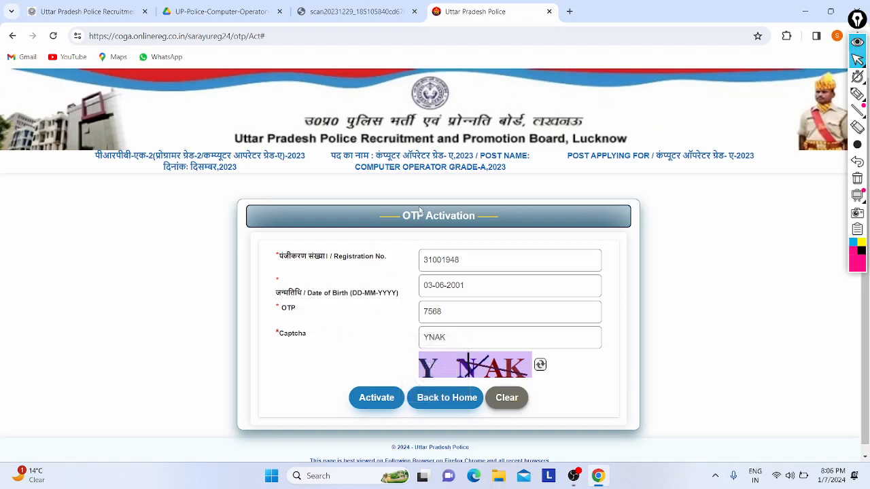
left_click(382, 402)
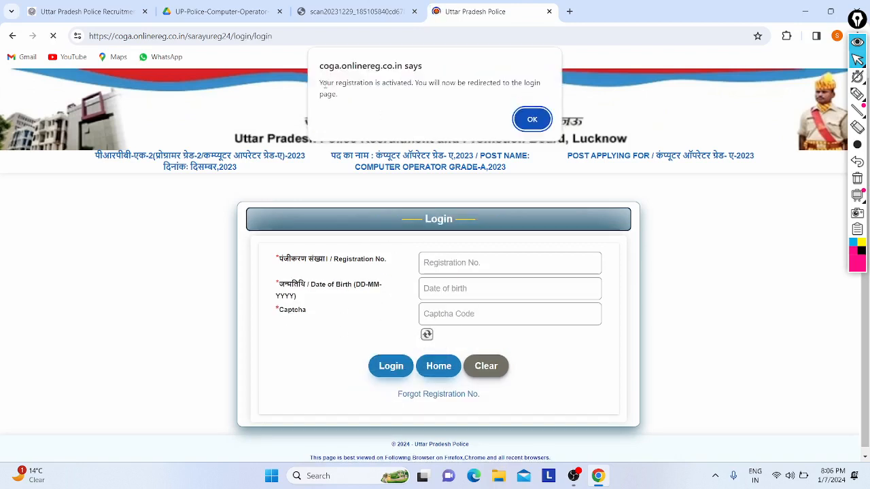
Acknowledge the activation confirmation message and enter the candidate's registration number
left_click_drag(321, 85, 402, 86)
left_click(402, 87)
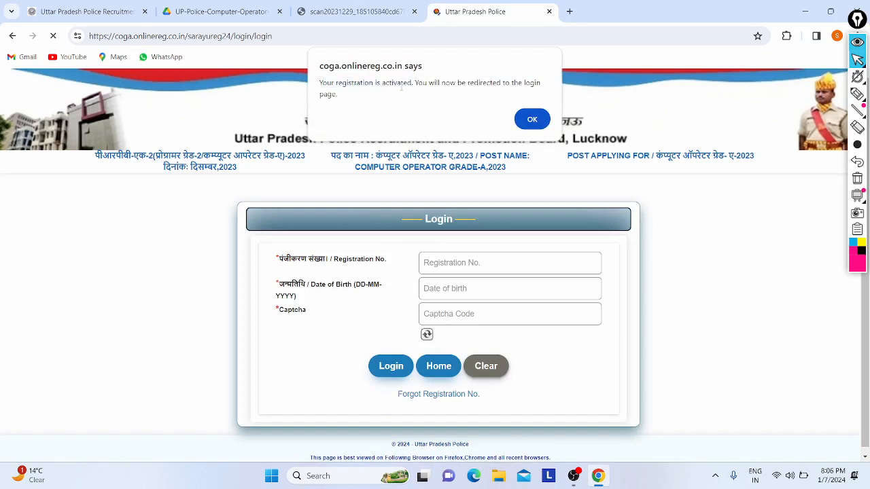
left_click(531, 118)
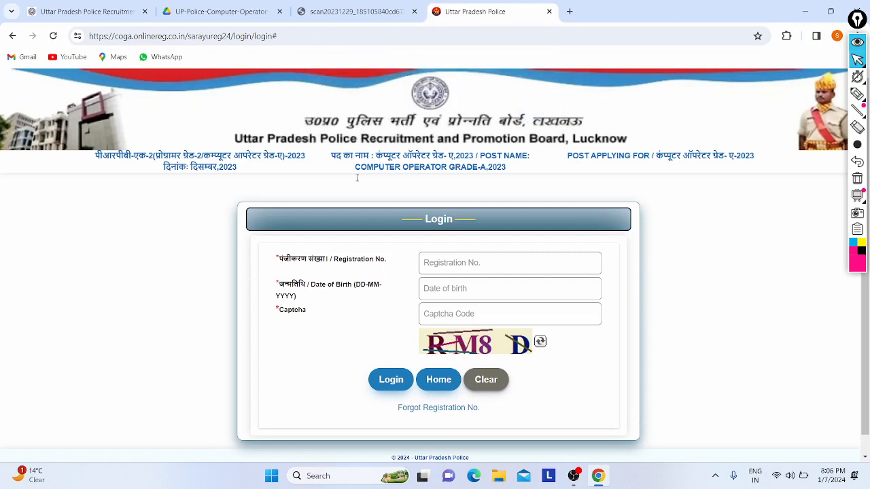
scroll(403, 233, "down", 1)
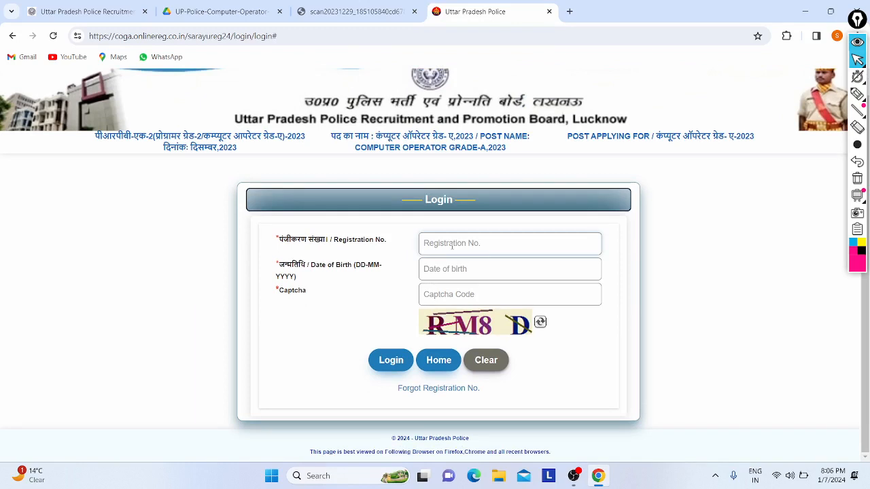
Pick date of birth 03-06-2001 from the calendar and begin typing the captcha code
left_click(454, 276)
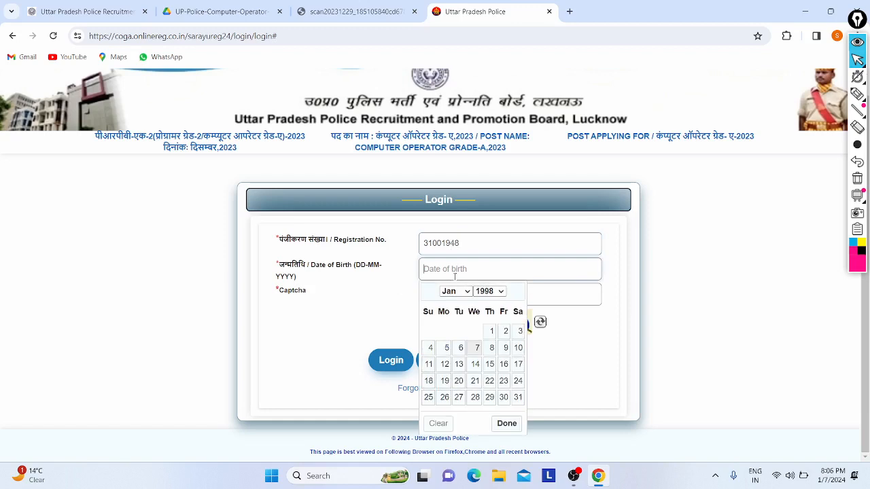
left_click(480, 292)
scroll(484, 259, "down", 3)
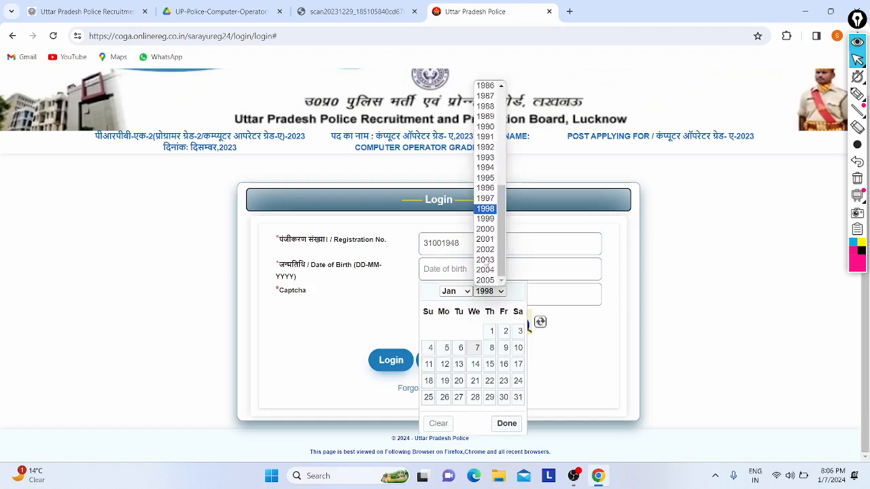
left_click(485, 240)
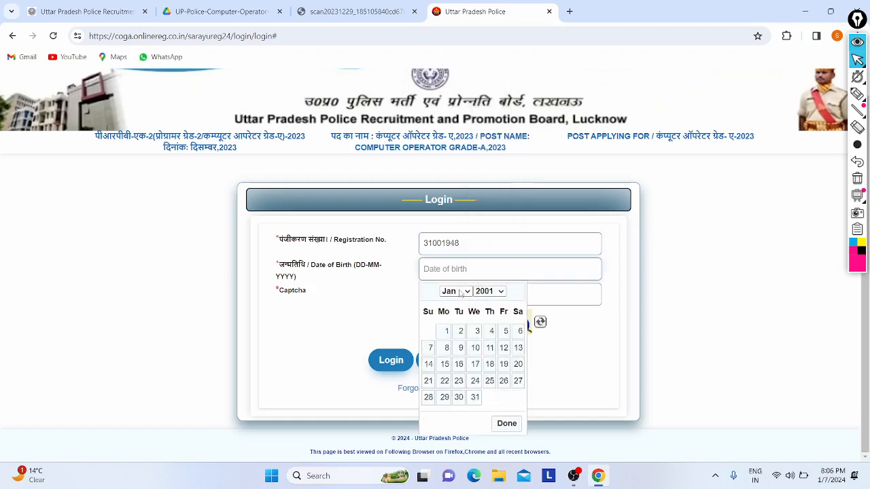
left_click(460, 292)
left_click(450, 353)
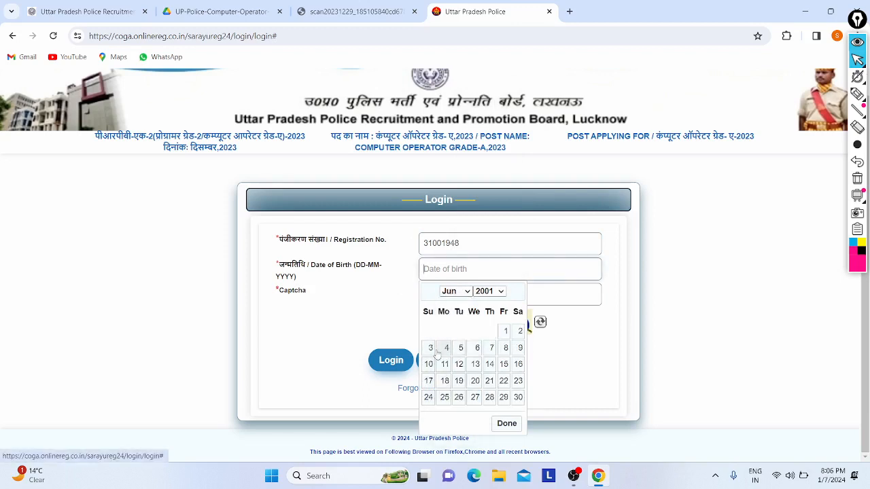
left_click(430, 348)
left_click(445, 295)
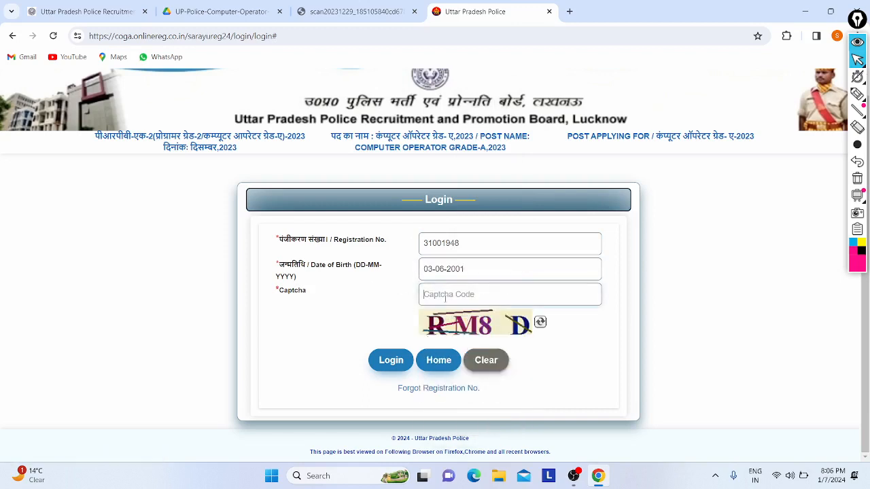
type("RM")
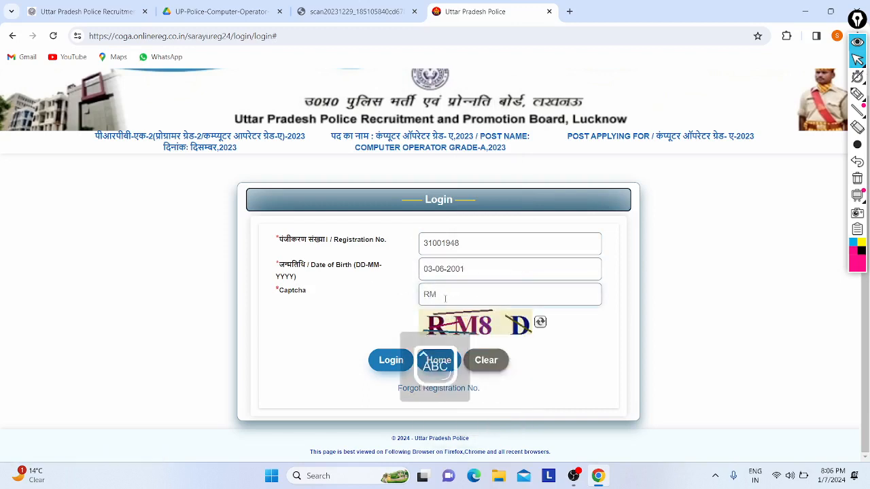
type("8D")
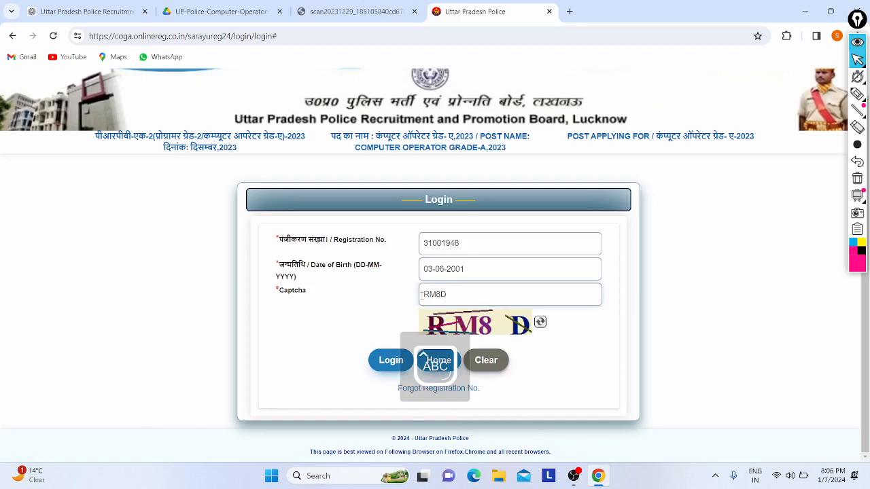
Log in with the entered details and start paying the ₹400 application fee
left_click(391, 359)
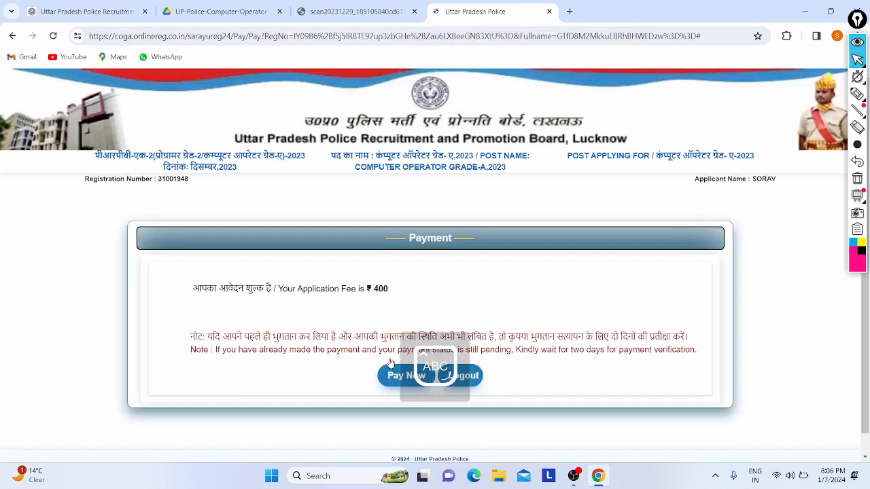
scroll(458, 283, "down", 1)
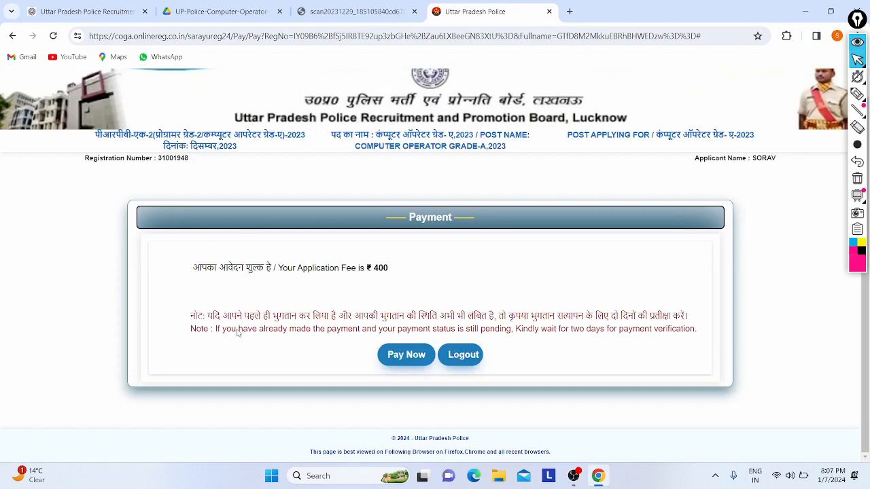
left_click(407, 355)
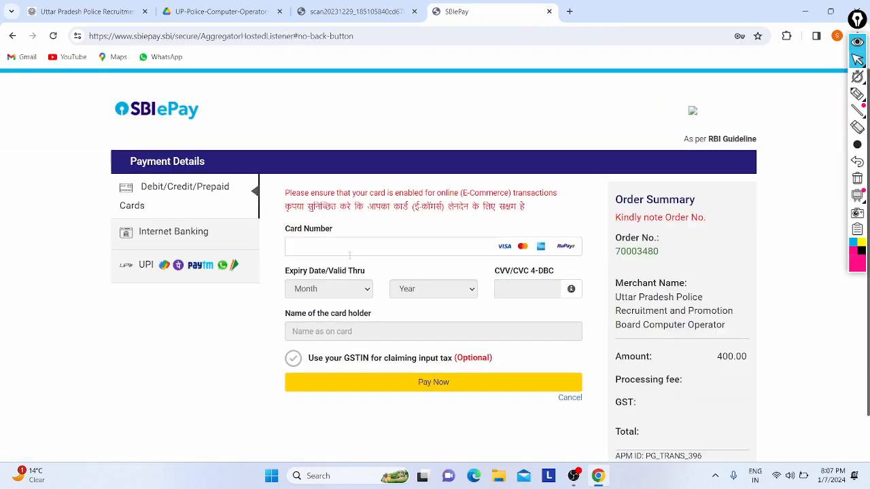
Try paying by UPI QR code and UPI ID, which shows a UPI not permitted error
scroll(343, 204, "down", 1)
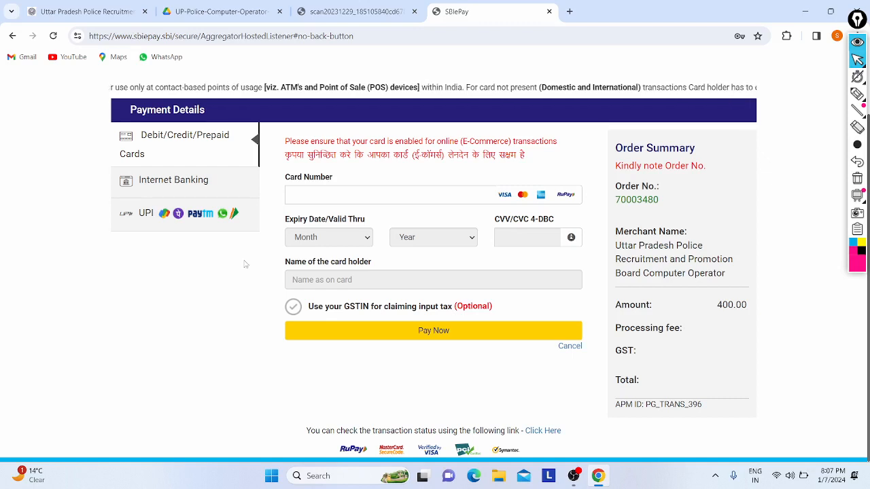
left_click(147, 215)
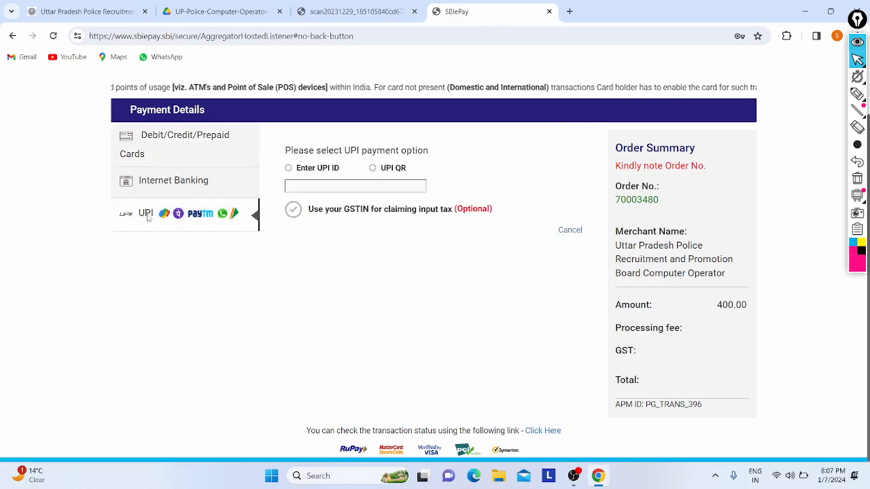
left_click(374, 168)
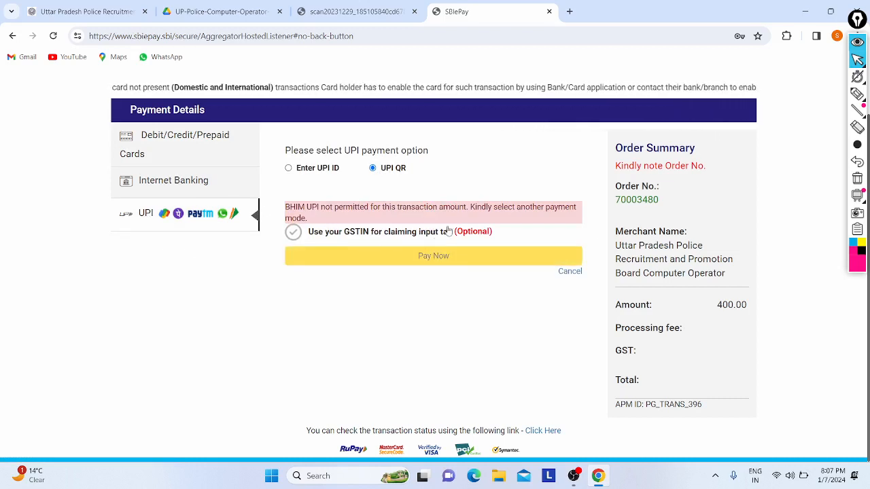
left_click_drag(390, 207, 480, 207)
left_click(478, 204)
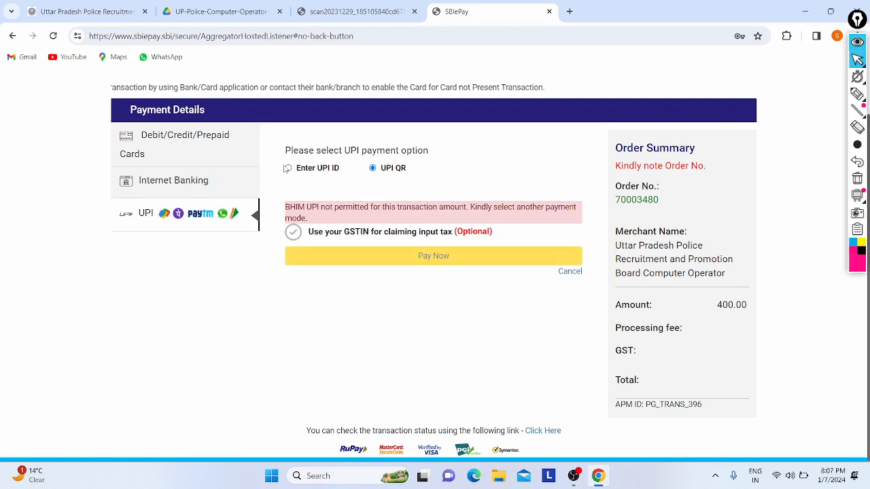
left_click(288, 169)
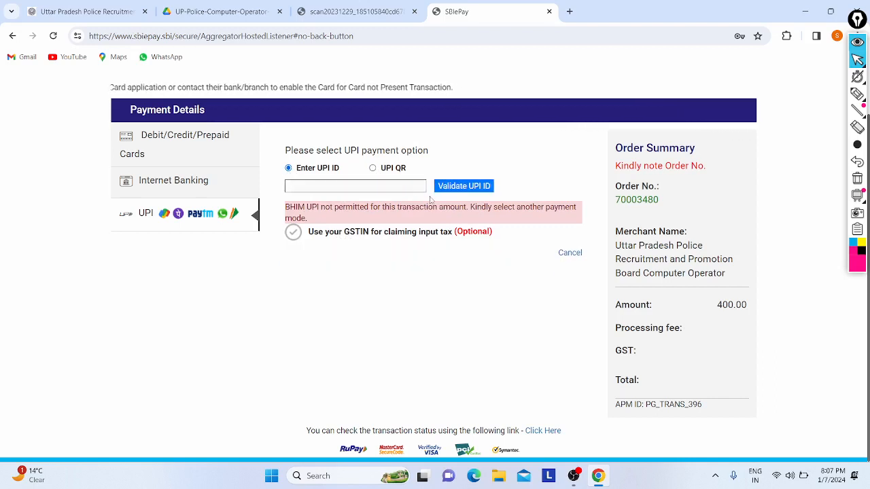
Choose Internet Banking with State Bank of India and submit the 405.90 INR payment
left_click(170, 184)
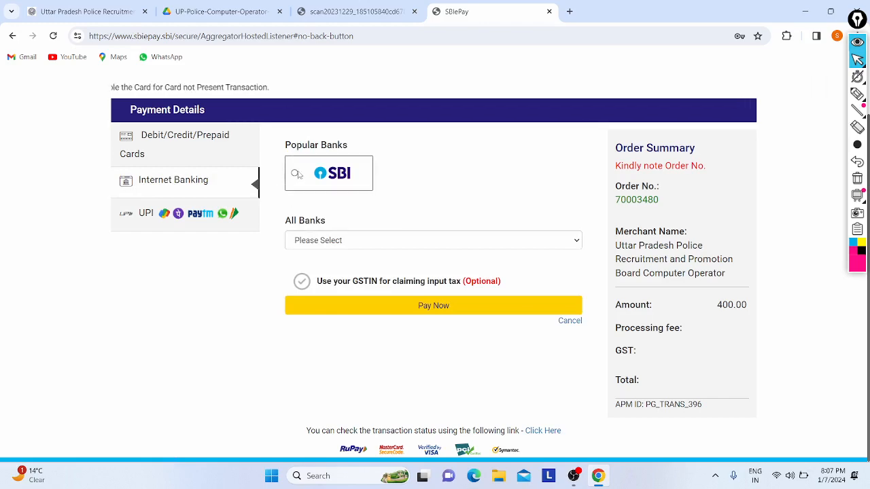
left_click(396, 246)
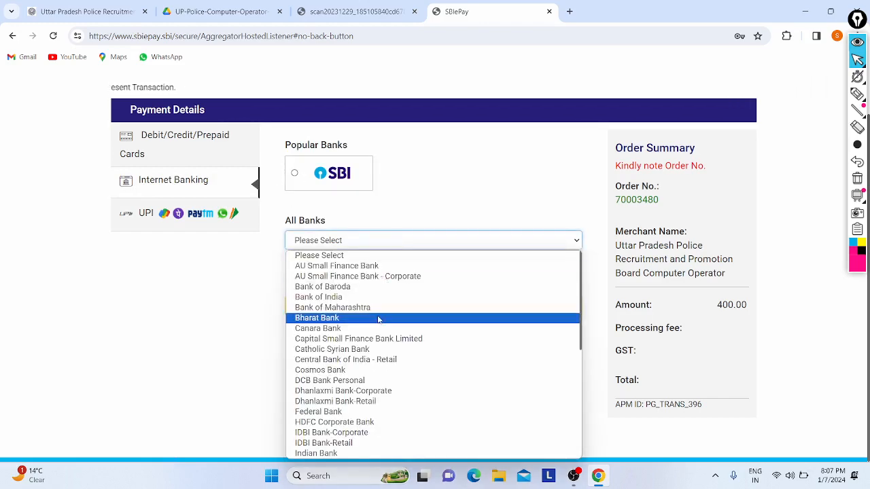
scroll(379, 319, "down", 3)
scroll(379, 316, "up", 4)
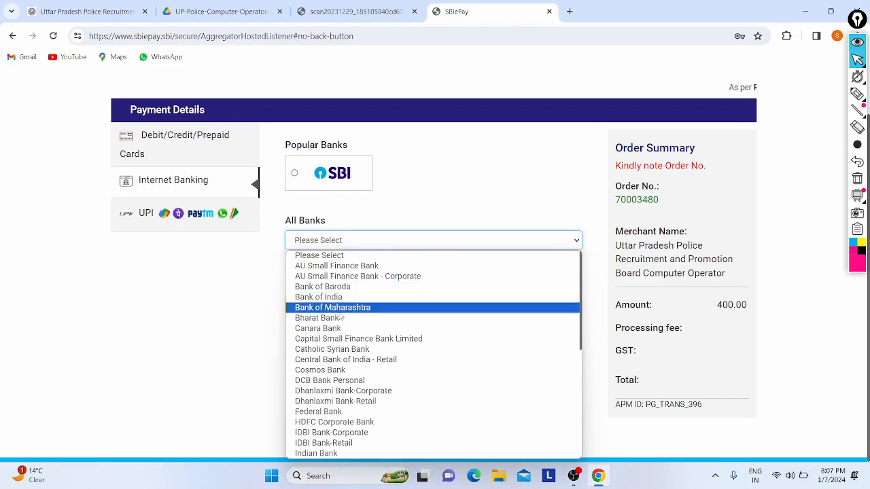
scroll(354, 318, "down", 5)
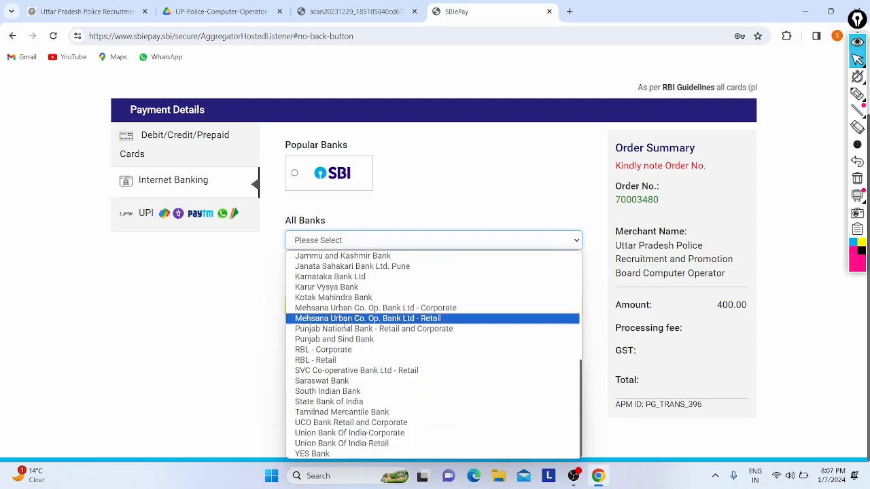
left_click(326, 402)
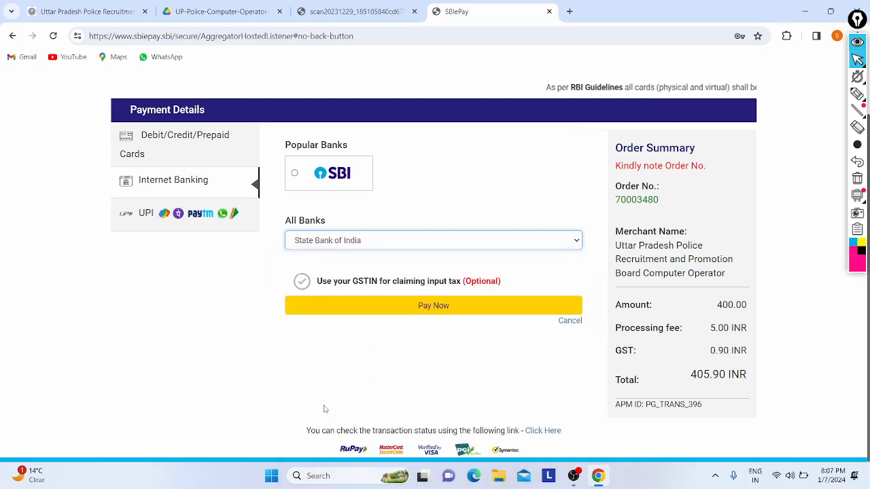
left_click_drag(380, 299, 379, 305)
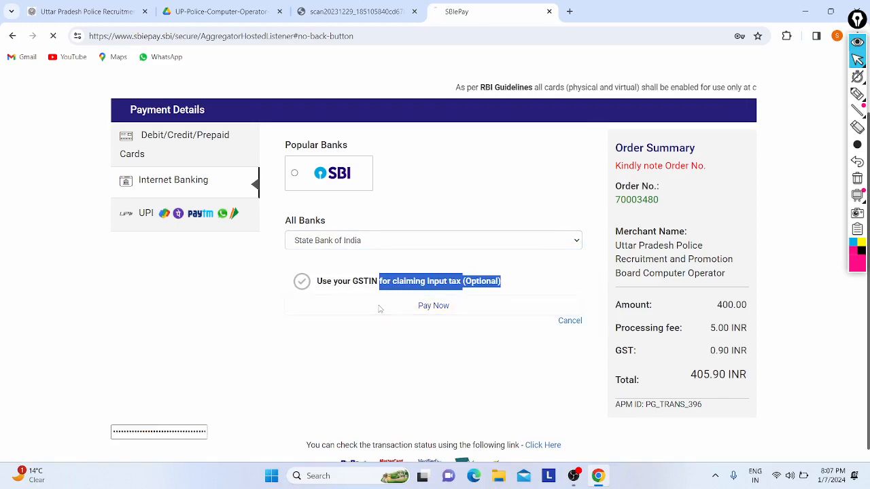
Dismiss the browser's password-saving and saved-password prompts on the SBI login page
left_click(697, 235)
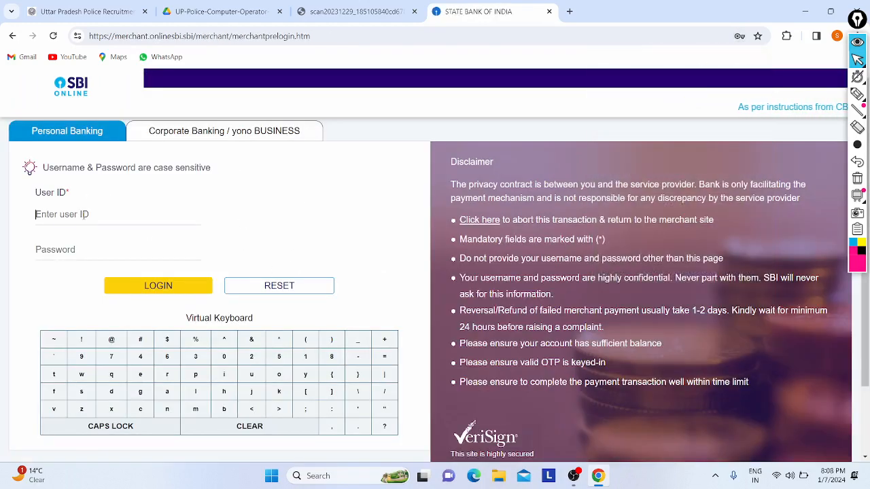
left_click(59, 249)
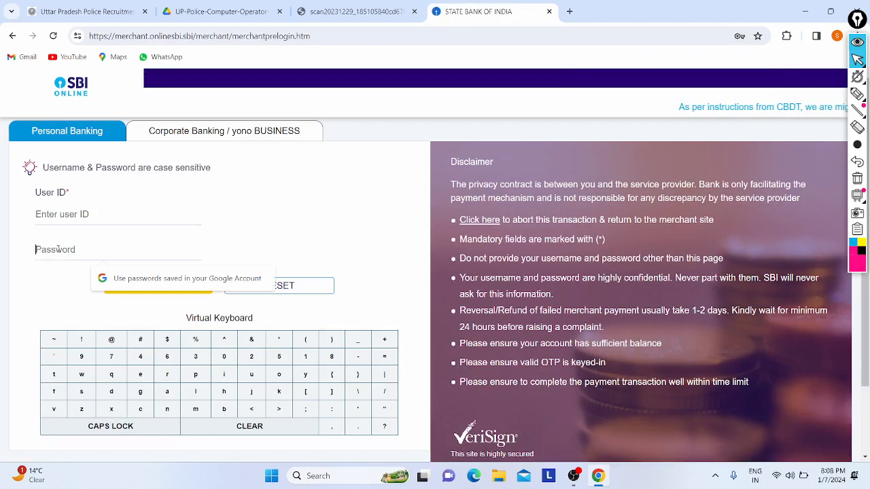
left_click(334, 231)
Return to the UPPRPB recruitment tab and minimise Chrome to show the Windows desktop
scroll(299, 235, "down", 2)
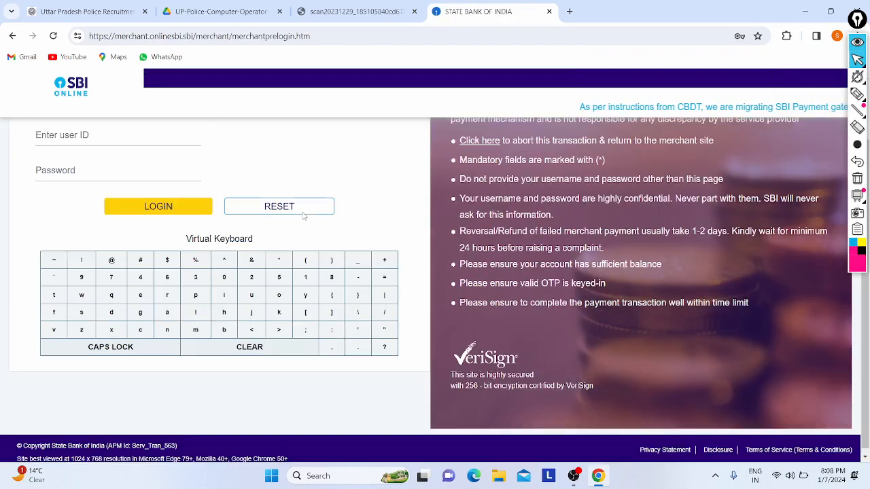
scroll(354, 170, "up", 2)
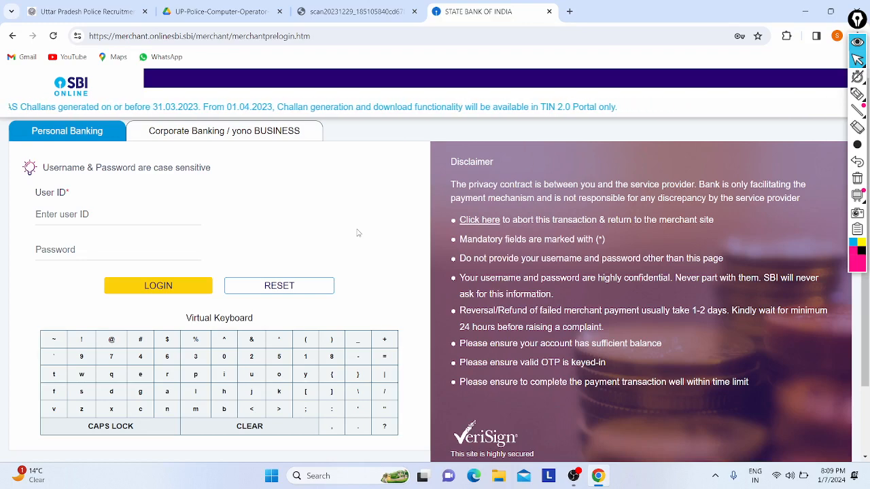
left_click(116, 8)
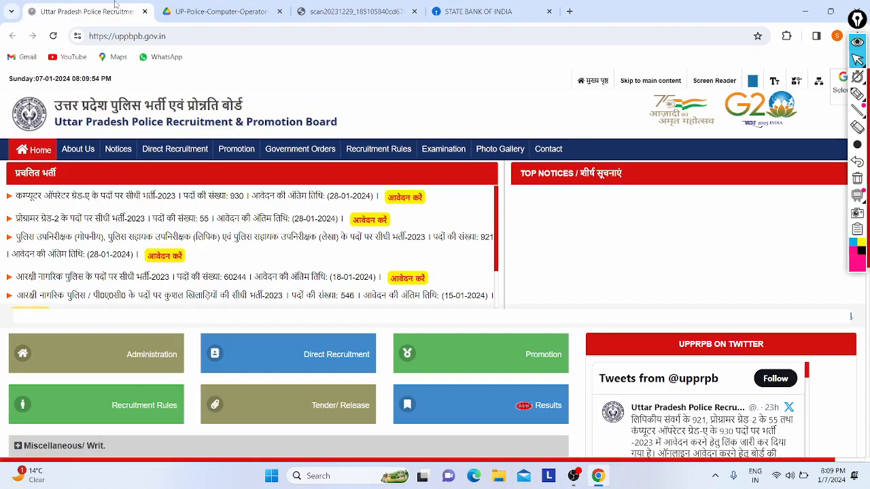
key("super+d")
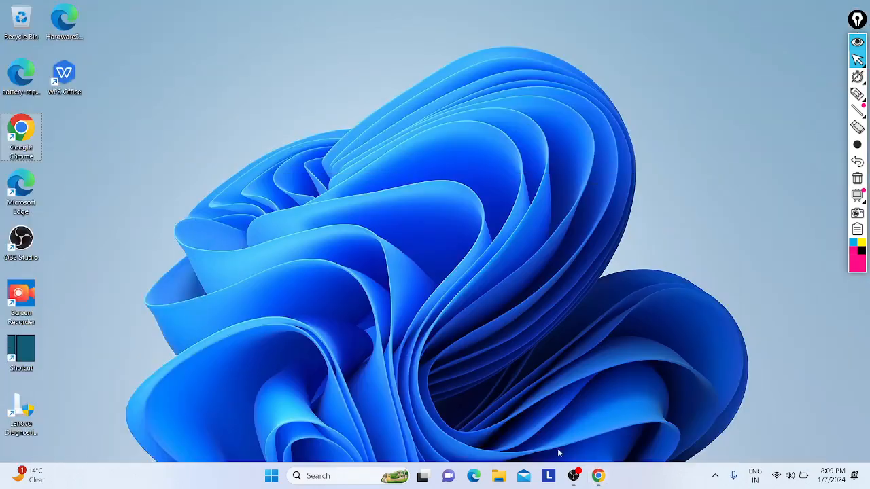